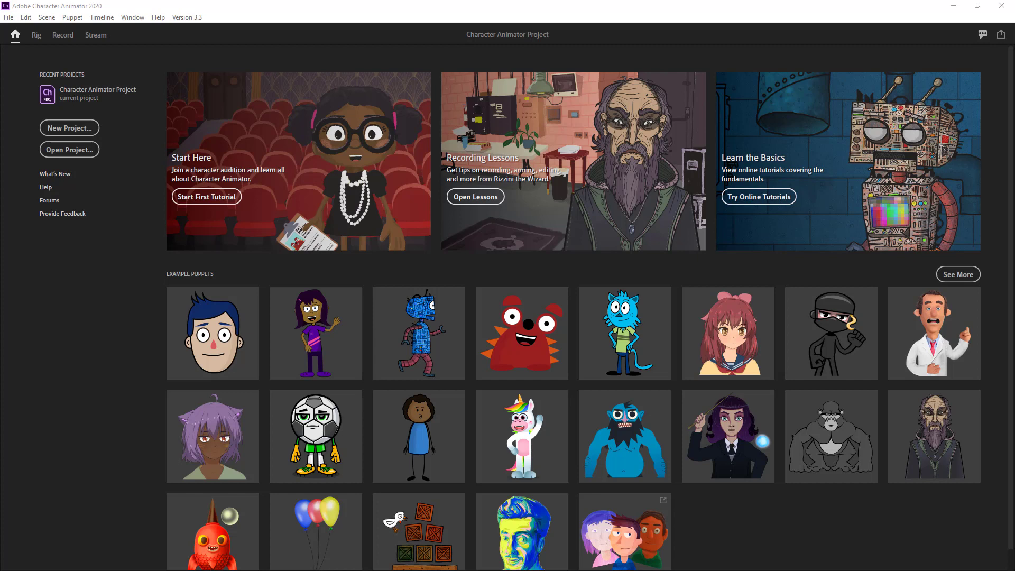
- Open the Chloe (Photoshop) example puppet and open its original artwork for editing in Photoshop
mouse_move(331, 331)
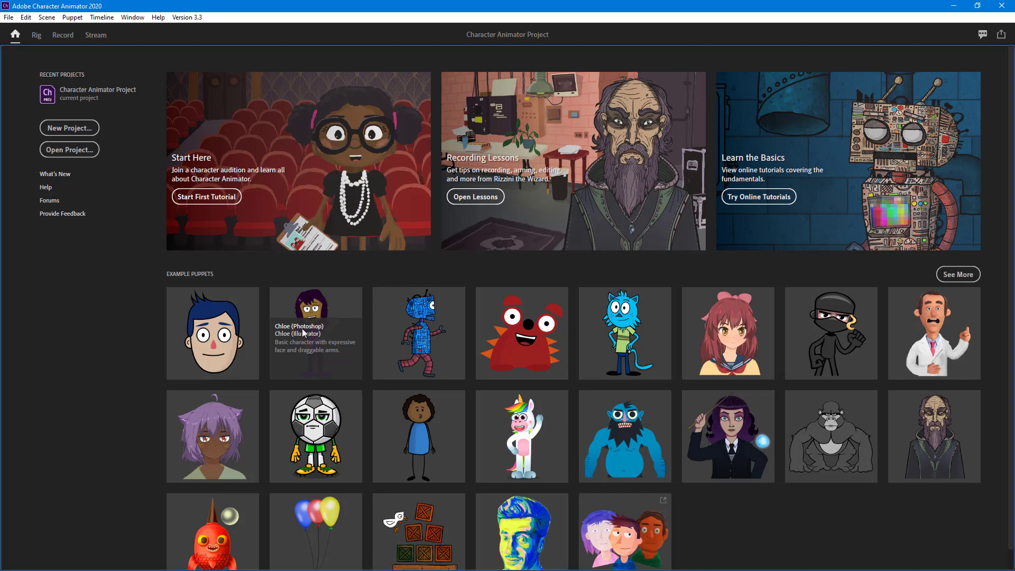
left_click(303, 331)
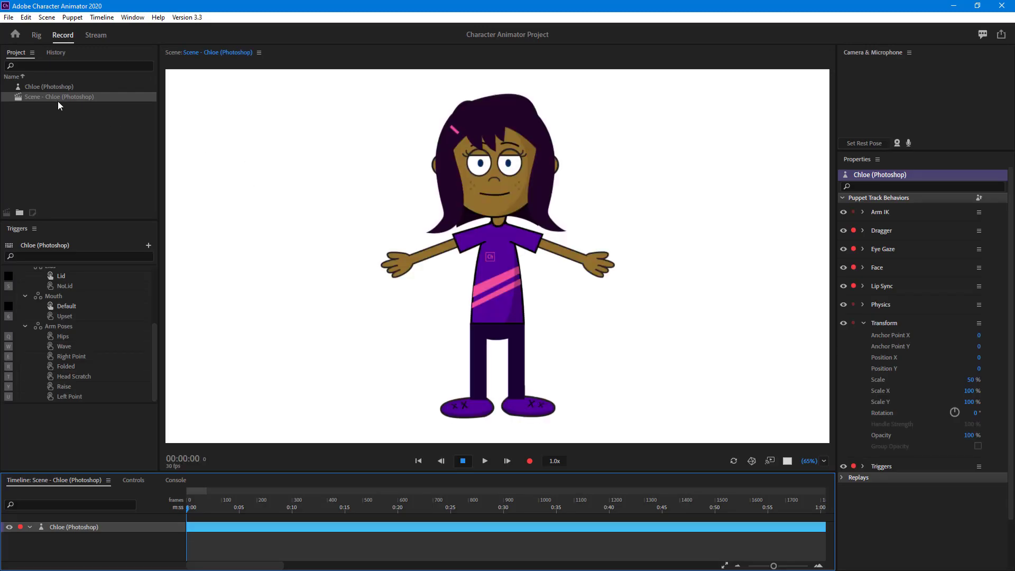
left_click(53, 86)
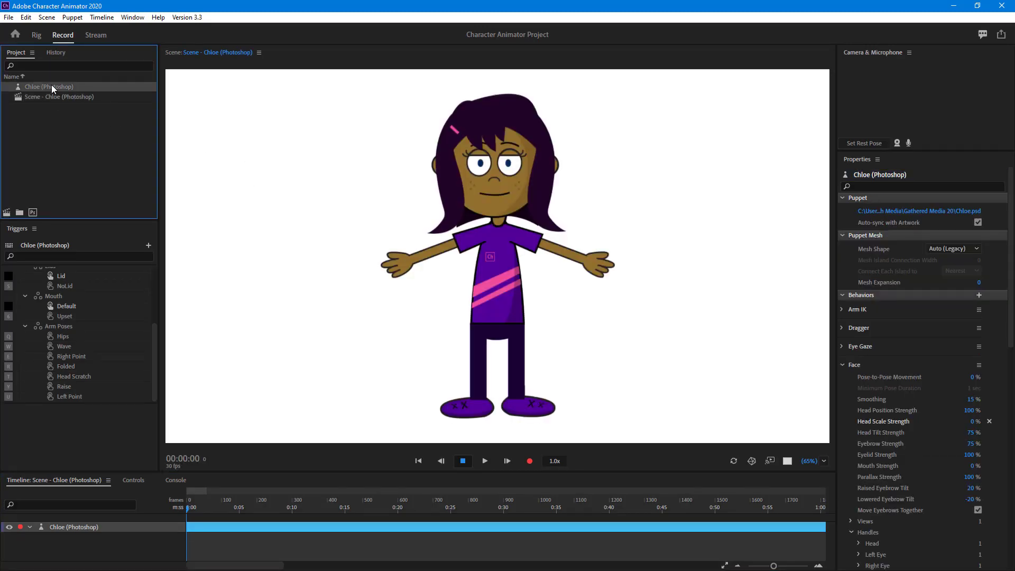
right_click(46, 93)
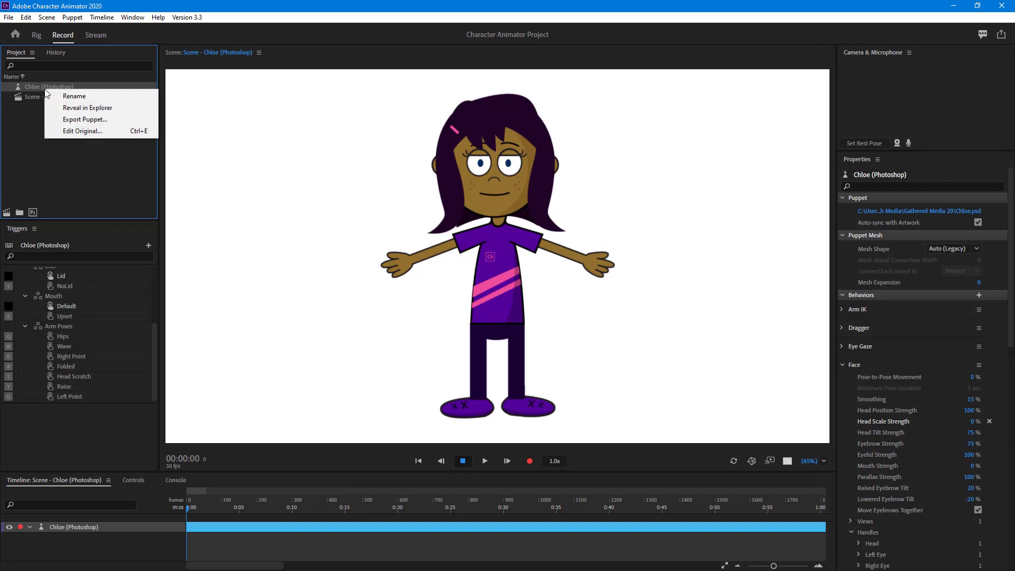
left_click(99, 130)
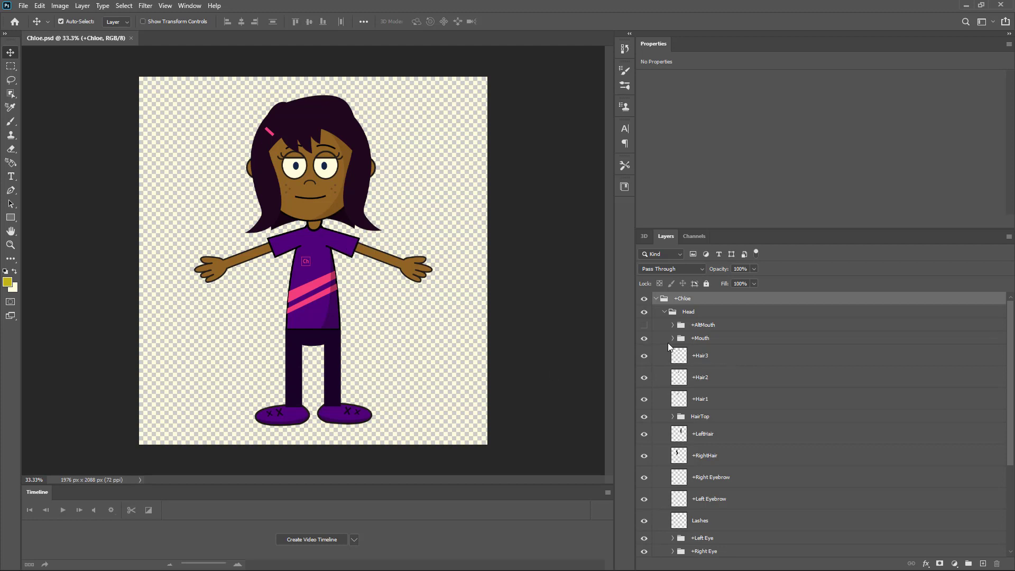
- Examine the +Chloe and Head groups by switching their visibility, and inspect the mouth shapes inside the +AltMouth group
left_click(645, 299)
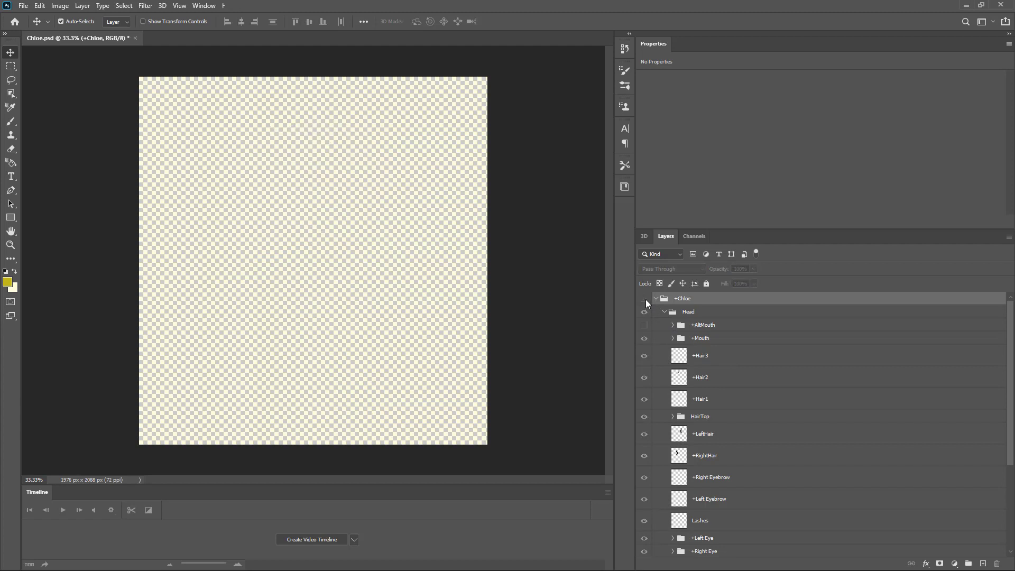
left_click(646, 299)
left_click(645, 313)
left_click(645, 313)
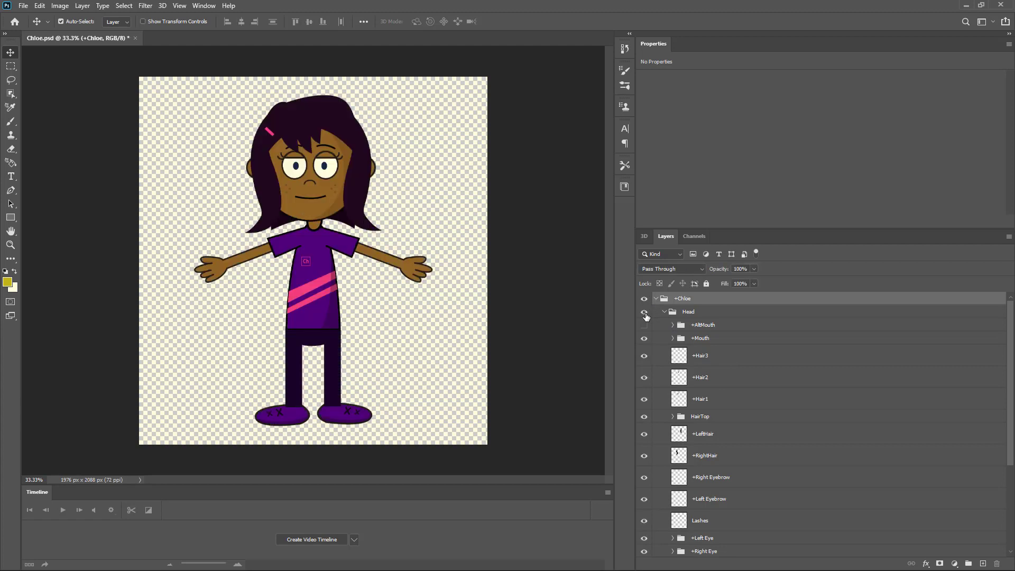
left_click(674, 325)
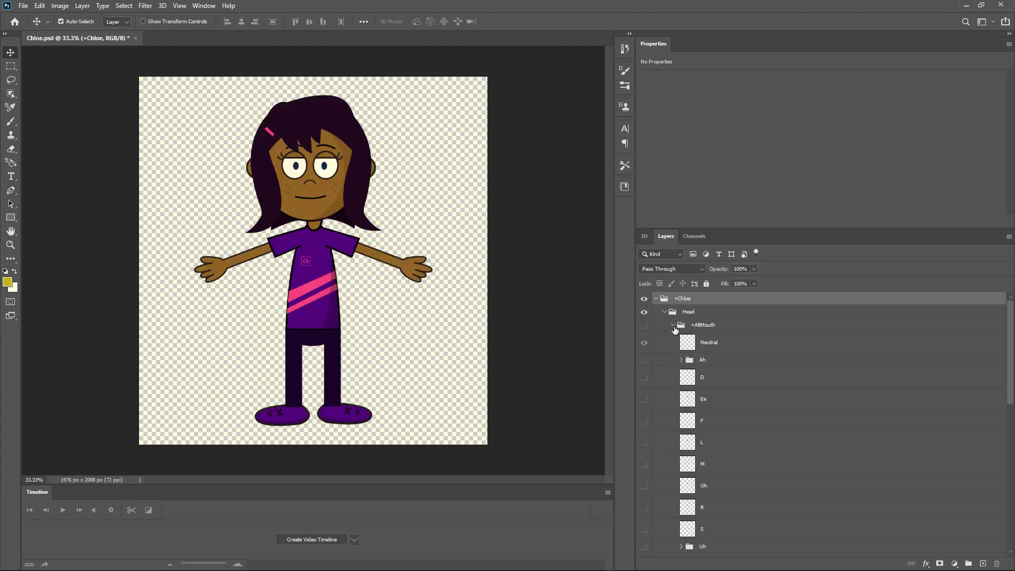
left_click(644, 326)
left_click(645, 342)
left_click(681, 359)
left_click(681, 359)
scroll(693, 423, "down", 3)
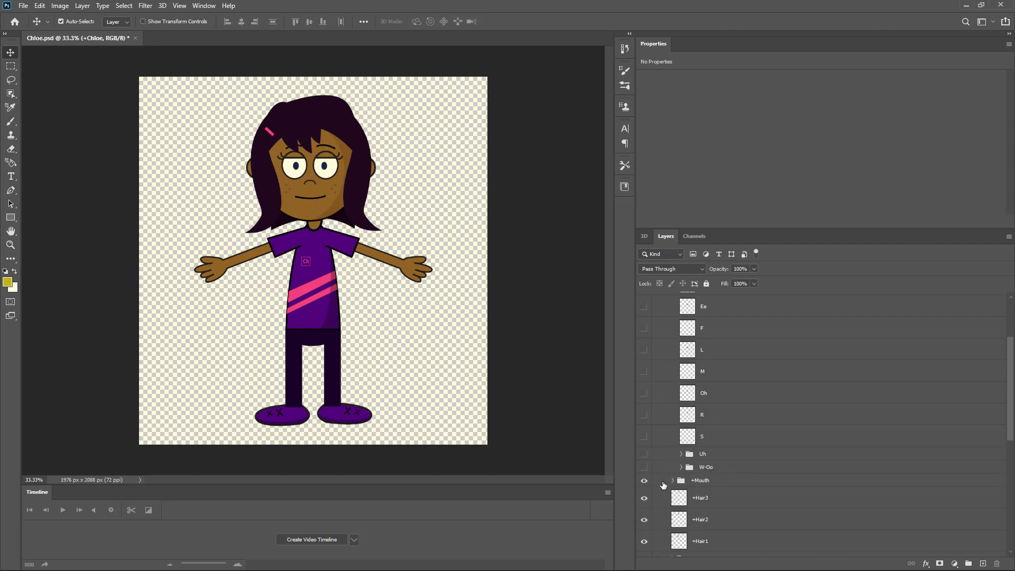
scroll(663, 445, "up", 5)
scroll(663, 444, "down", 7)
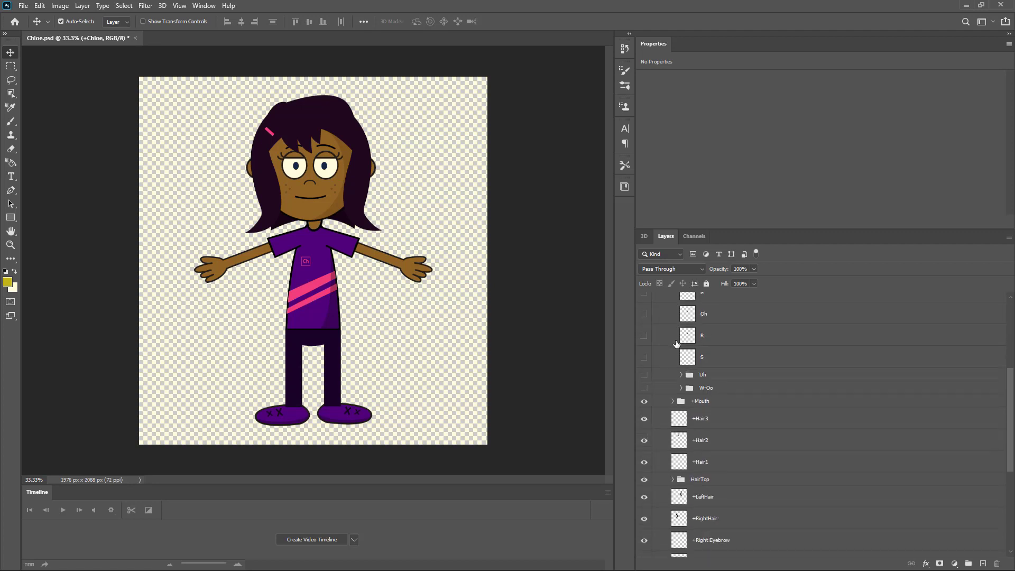
- Switch the +Hair3, +Hair2, +Hair1 and HairTop layers off and on to identify which hair part each one holds
left_click(700, 423)
left_click(644, 420)
left_click(643, 422)
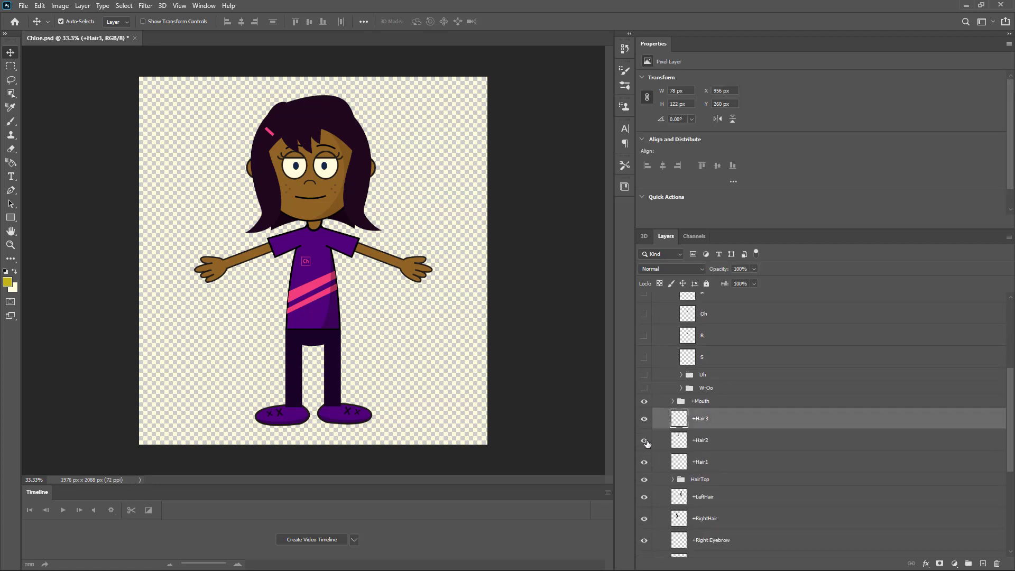
left_click(647, 444)
left_click(647, 444)
left_click(646, 464)
left_click(646, 464)
scroll(646, 455, "down", 2)
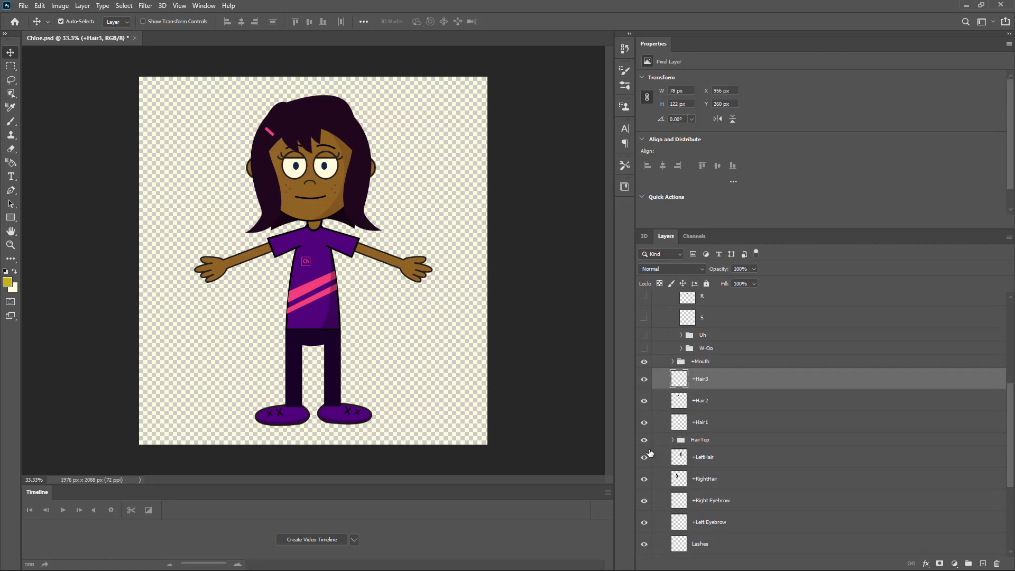
left_click(645, 444)
left_click(645, 444)
- Hide the +LeftHair and +RightHair layers
left_click(645, 458)
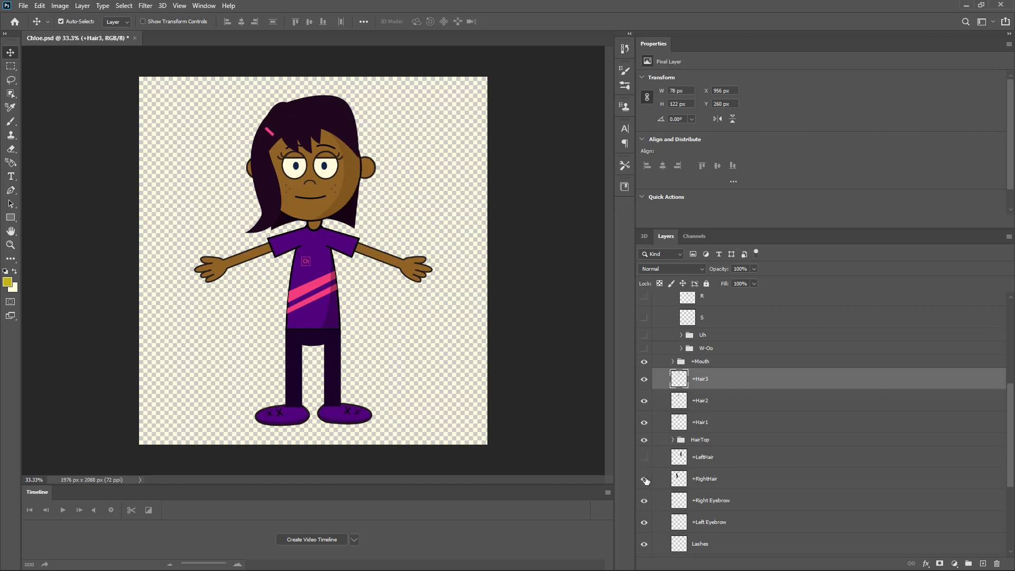
left_click(645, 479)
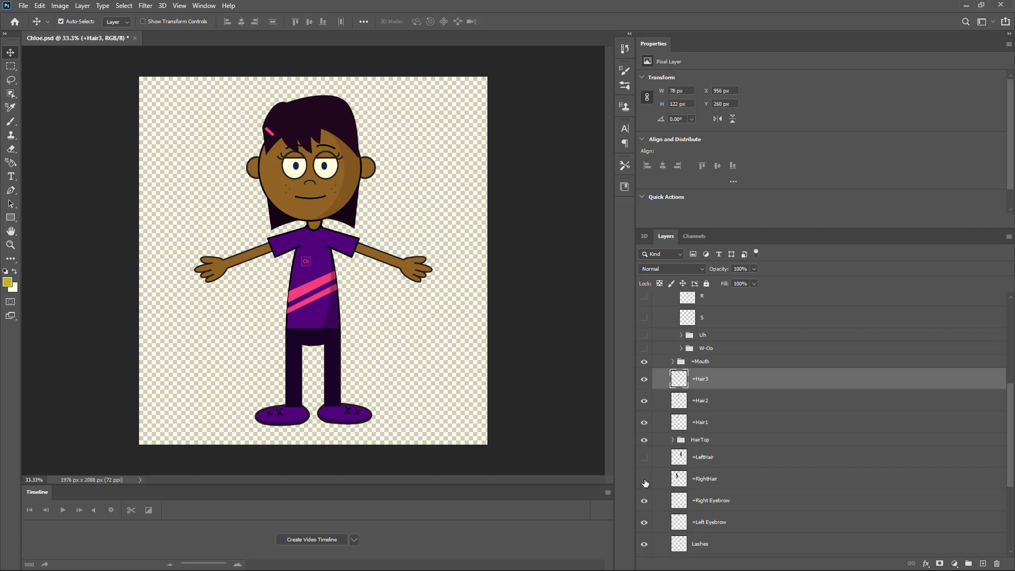
scroll(659, 471, "down", 1)
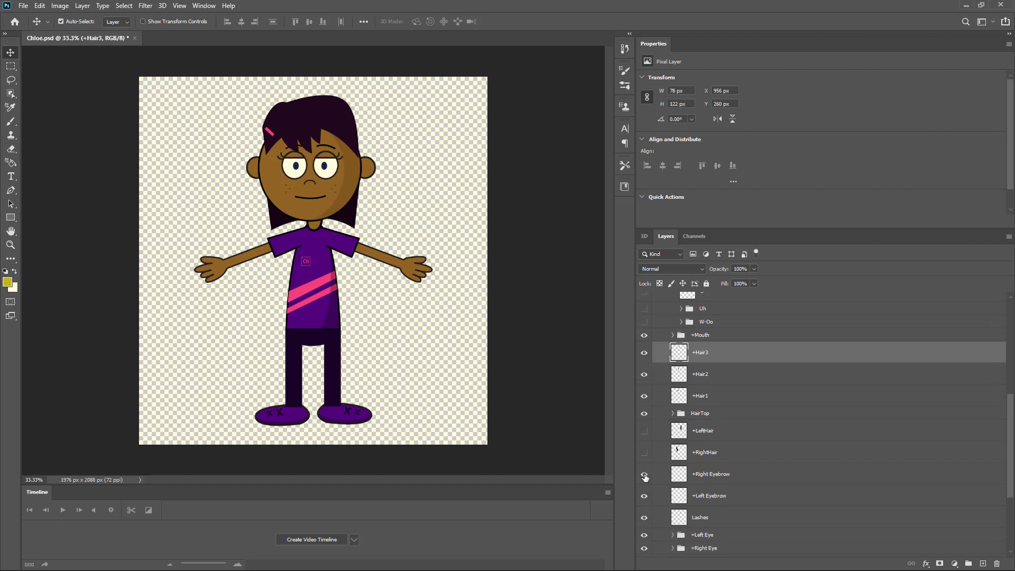
scroll(648, 481, "down", 2)
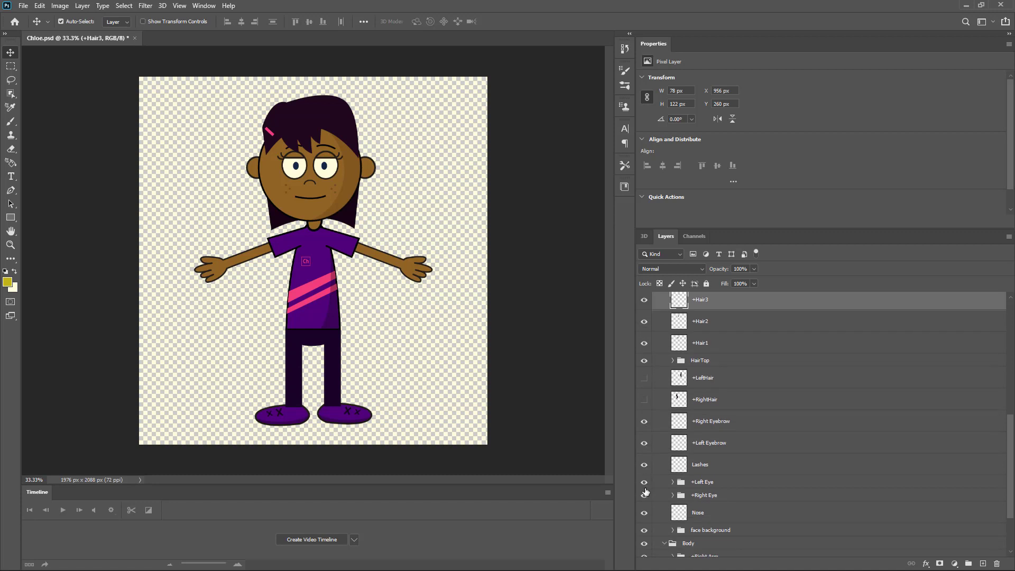
left_click(644, 483)
left_click(644, 482)
- Brighten the Unnamed-2 layer in the face background group with a Levels adjustment, using a white input level of 150
scroll(648, 486, "down", 2)
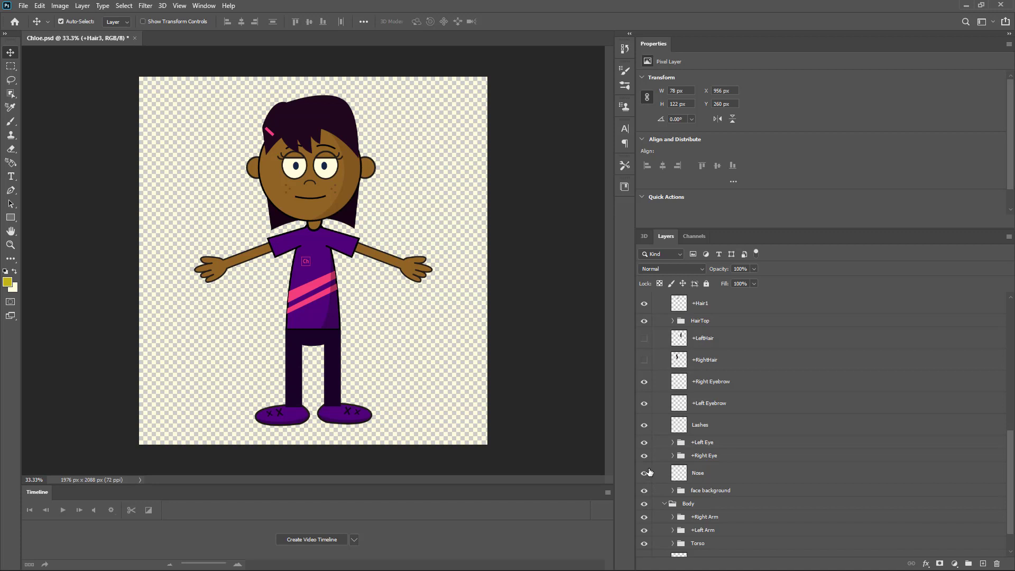
scroll(649, 472, "down", 1)
left_click(672, 466)
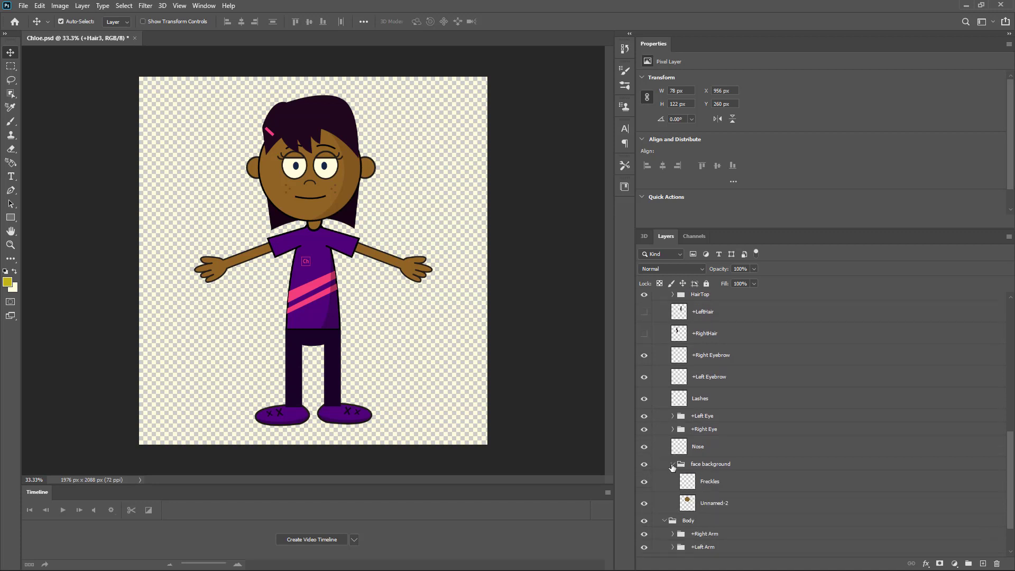
left_click(711, 505)
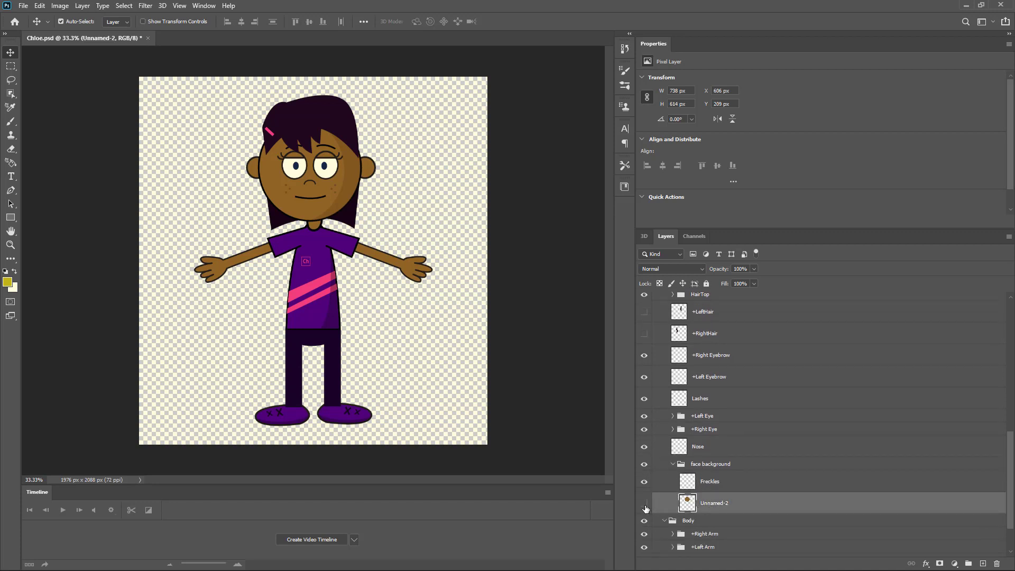
left_click(645, 504)
scroll(285, 159, "up", 2)
scroll(285, 152, "up", 3)
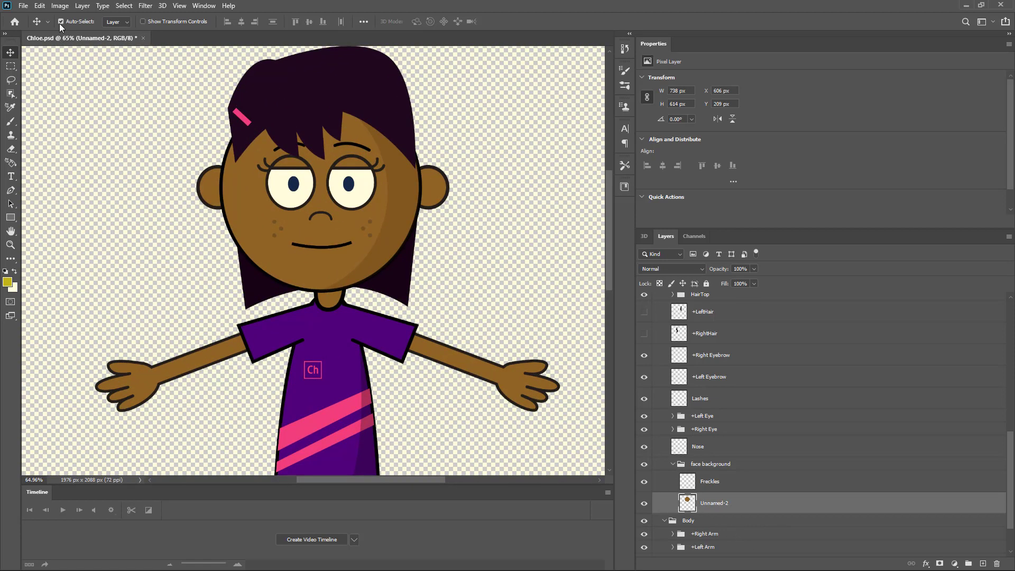
left_click(61, 6)
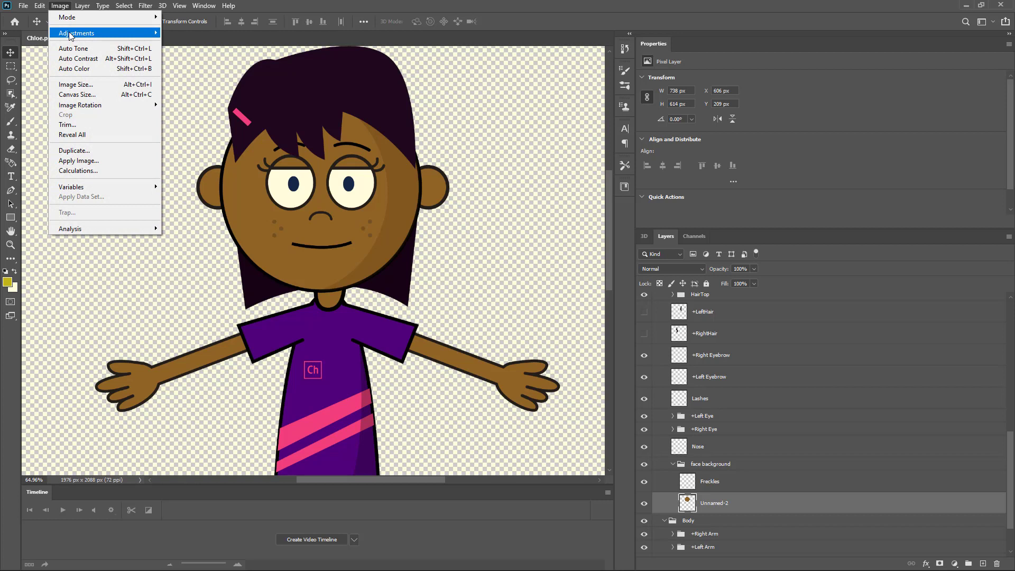
mouse_move(100, 36)
left_click(180, 43)
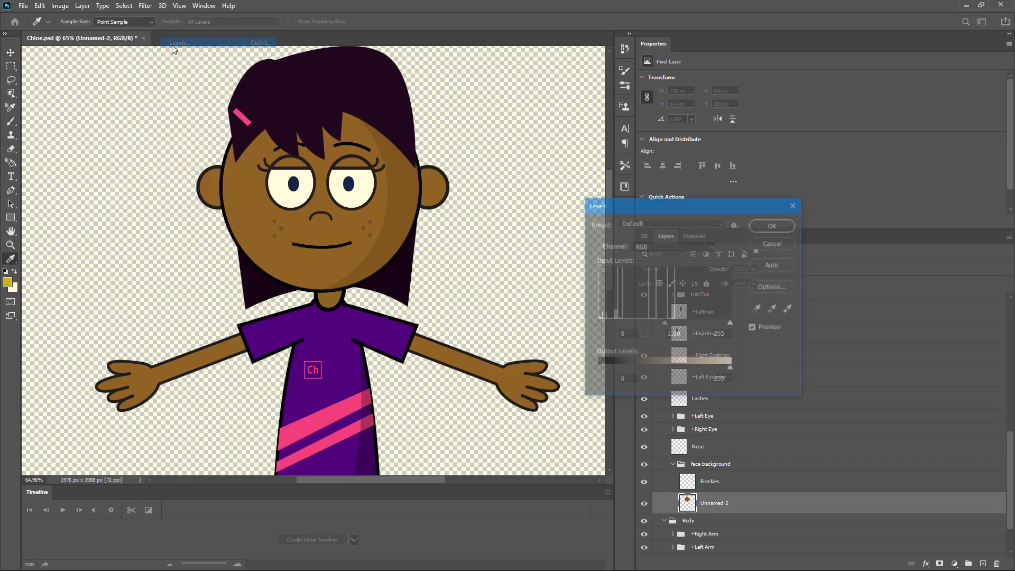
left_click_drag(731, 323, 678, 324)
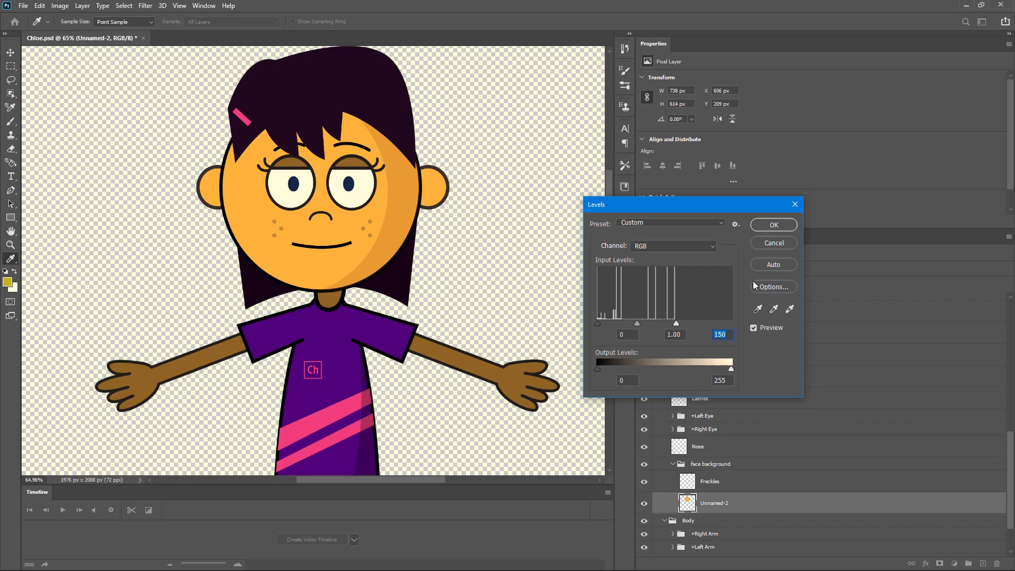
left_click(778, 226)
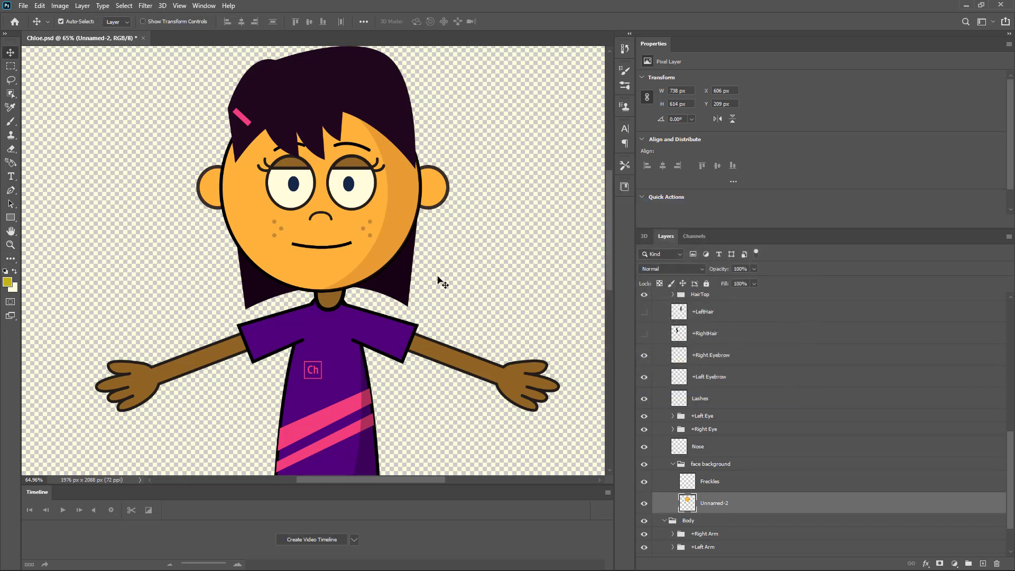
- Expand the +Right Eye group and switch its Whites, +Right Pupil and Lid layers off and on to identify them
scroll(450, 296, "down", 5)
scroll(450, 296, "down", 4)
scroll(450, 296, "up", 8)
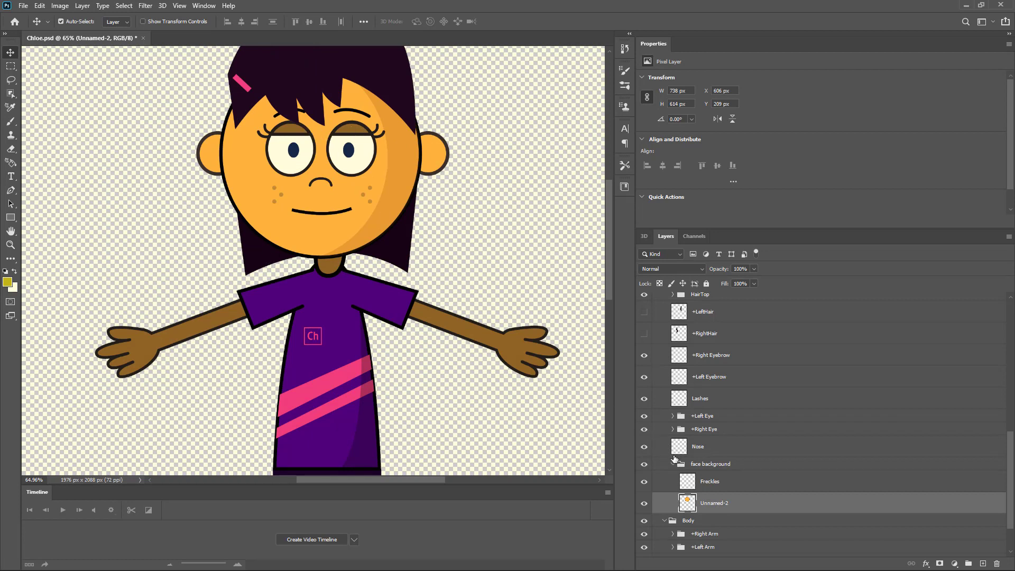
left_click(673, 430)
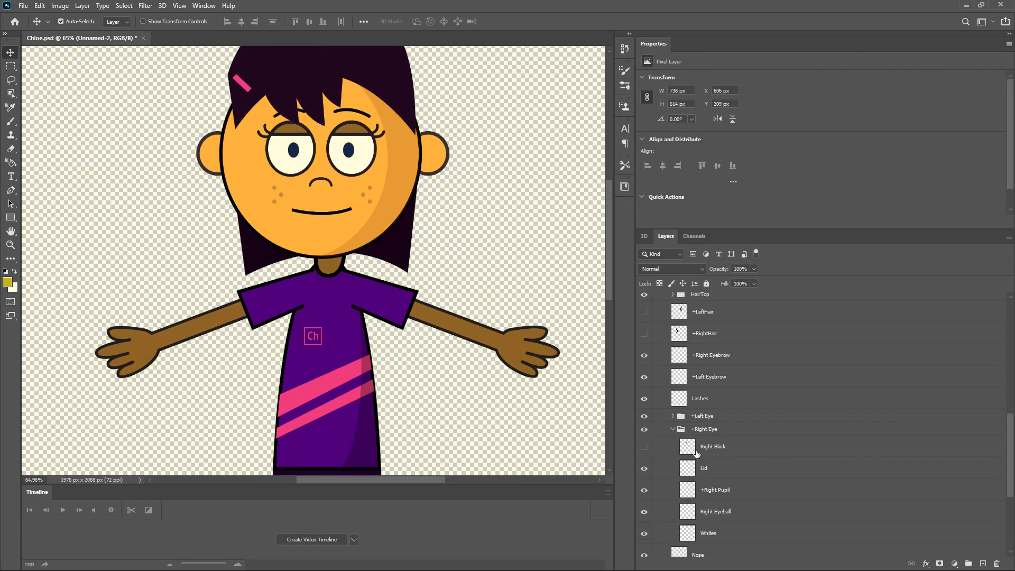
left_click(644, 534)
left_click(644, 534)
left_click(644, 491)
left_click(644, 491)
left_click(645, 469)
left_click(645, 470)
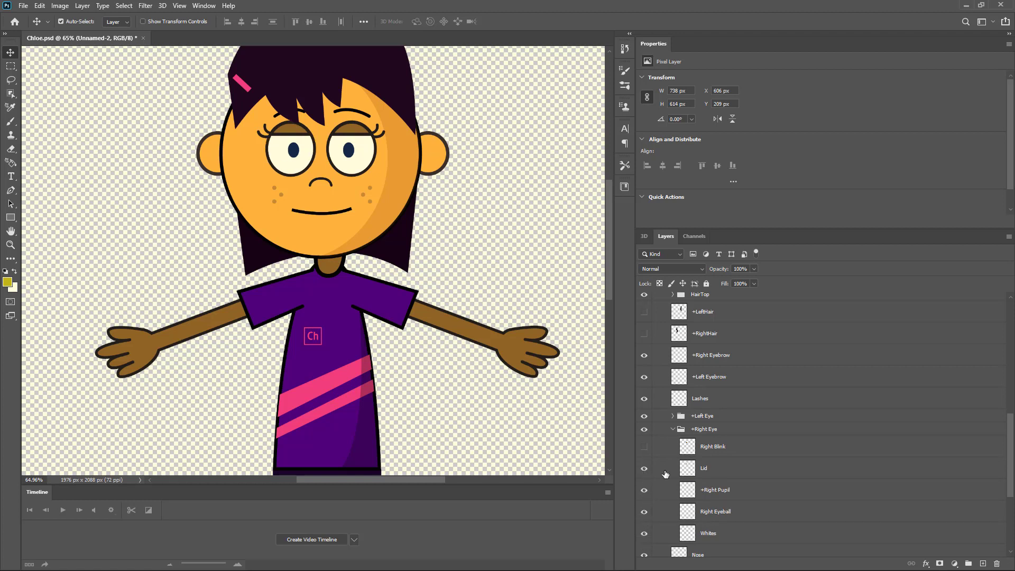
- Brighten the Lid layer of the +Right Eye group with a Levels adjustment, using a white input level of 156
left_click(710, 474)
left_click(60, 6)
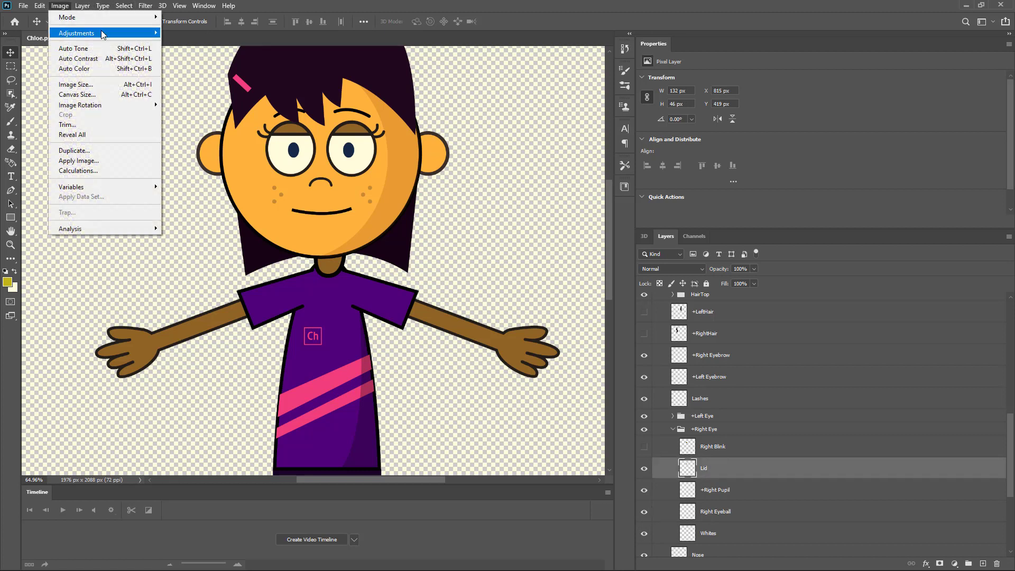
mouse_move(105, 34)
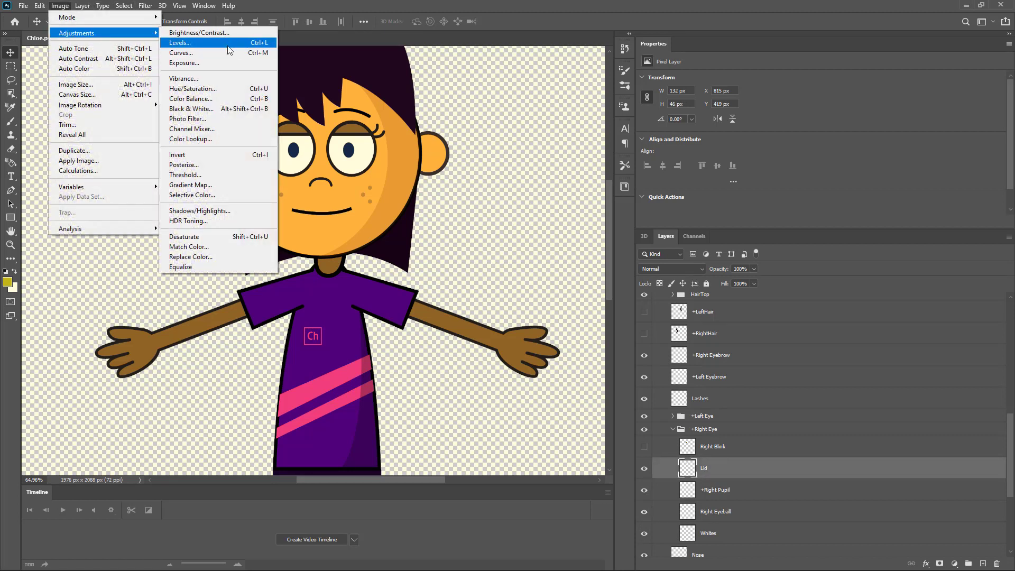
left_click(180, 42)
left_click(709, 333)
type("150")
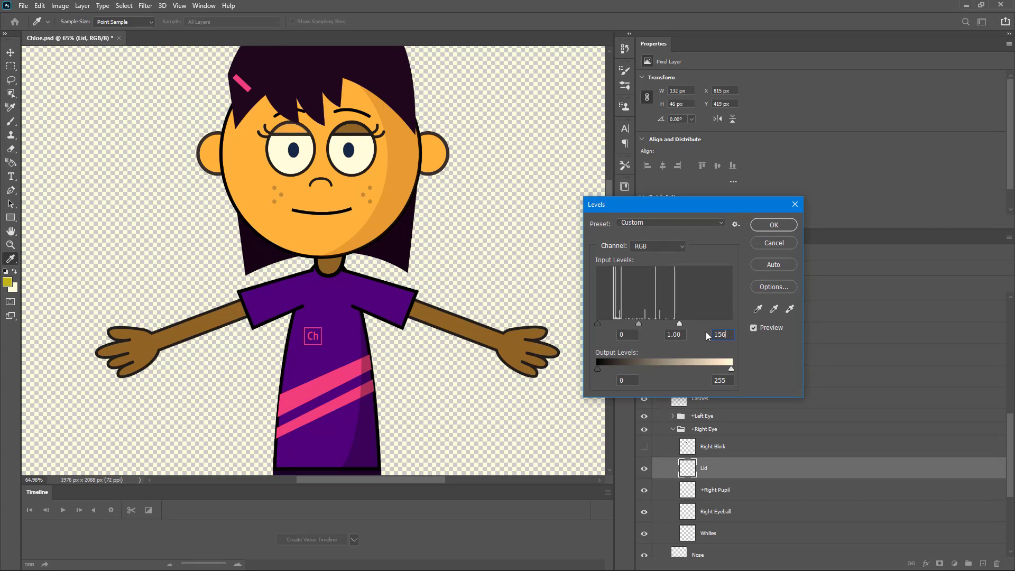
left_click(775, 224)
- Brighten the Lid layer of the +Left Eye group with a Levels adjustment, using a white input level of 150
left_click(673, 416)
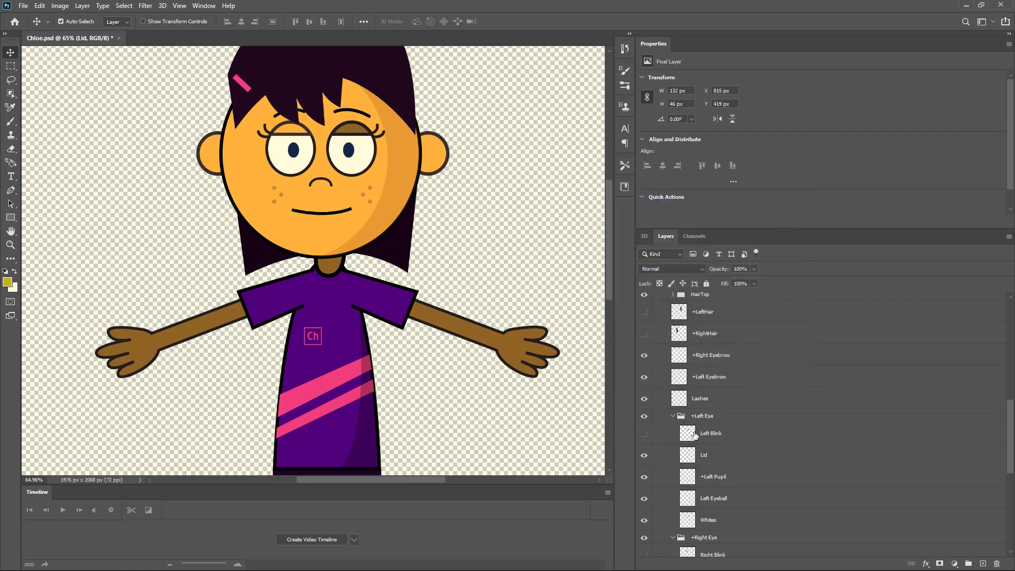
left_click(709, 463)
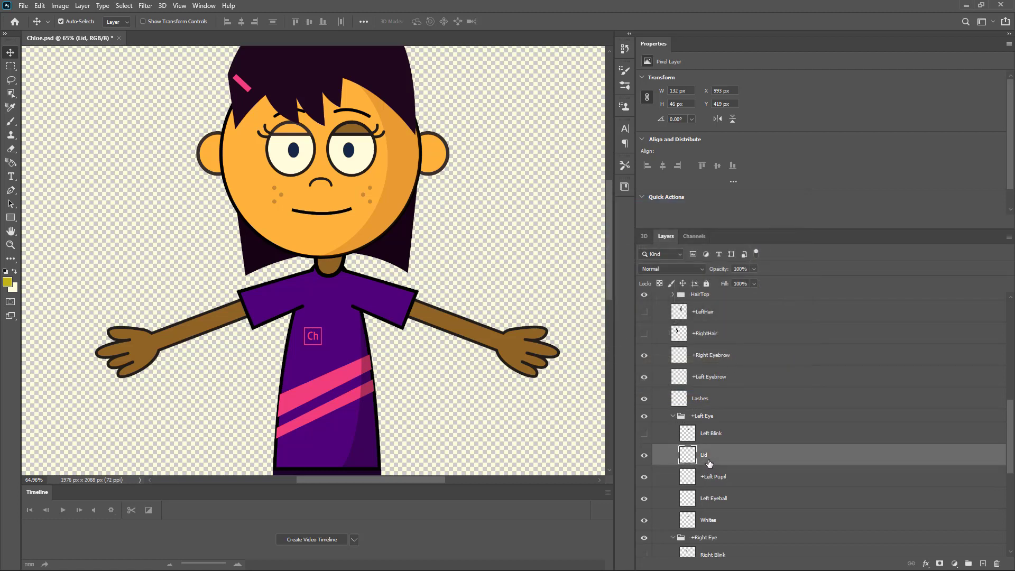
left_click(60, 5)
mouse_move(106, 33)
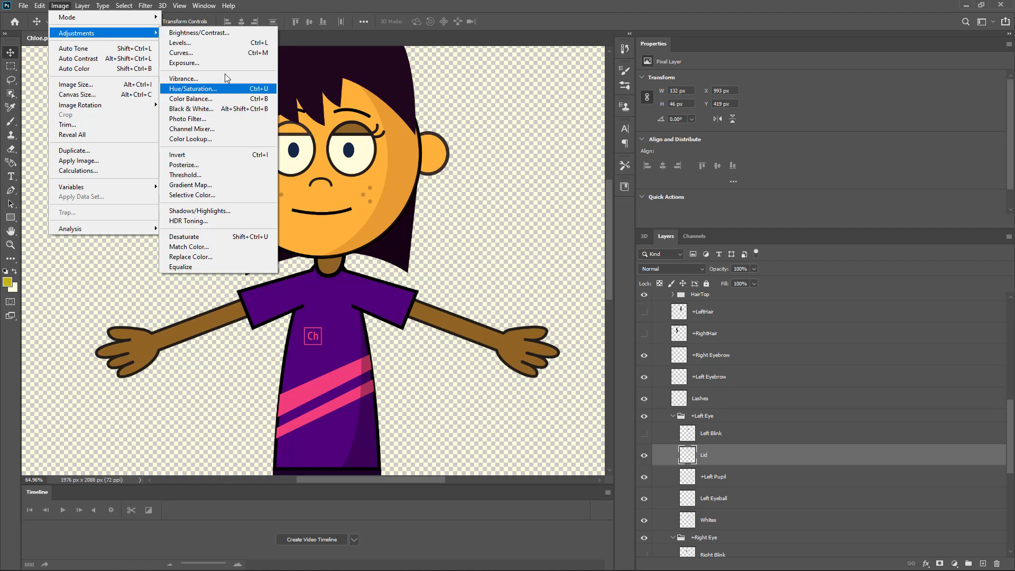
left_click(246, 43)
double_click(731, 332)
type("150")
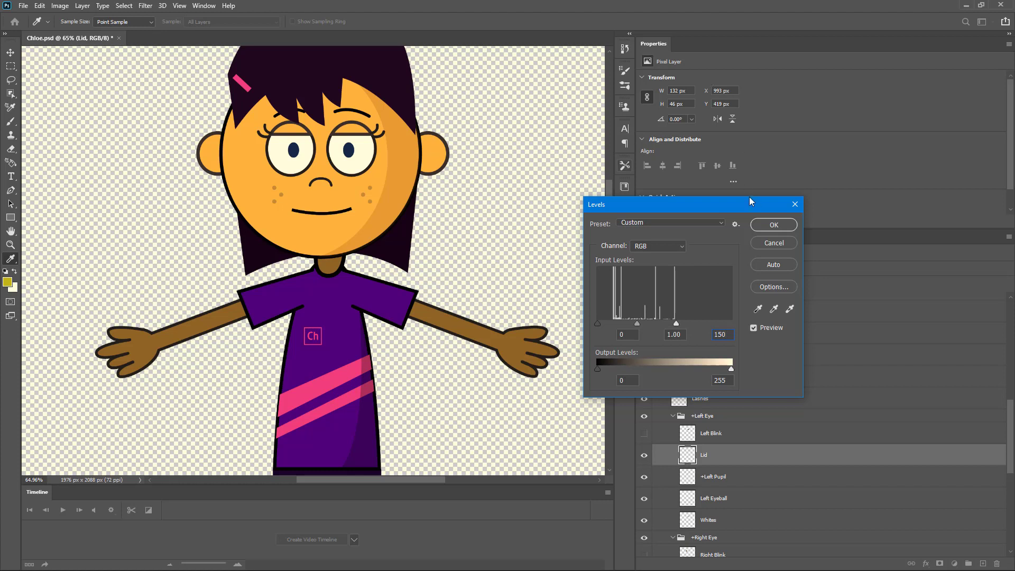
left_click(762, 224)
scroll(761, 386, "down", 3)
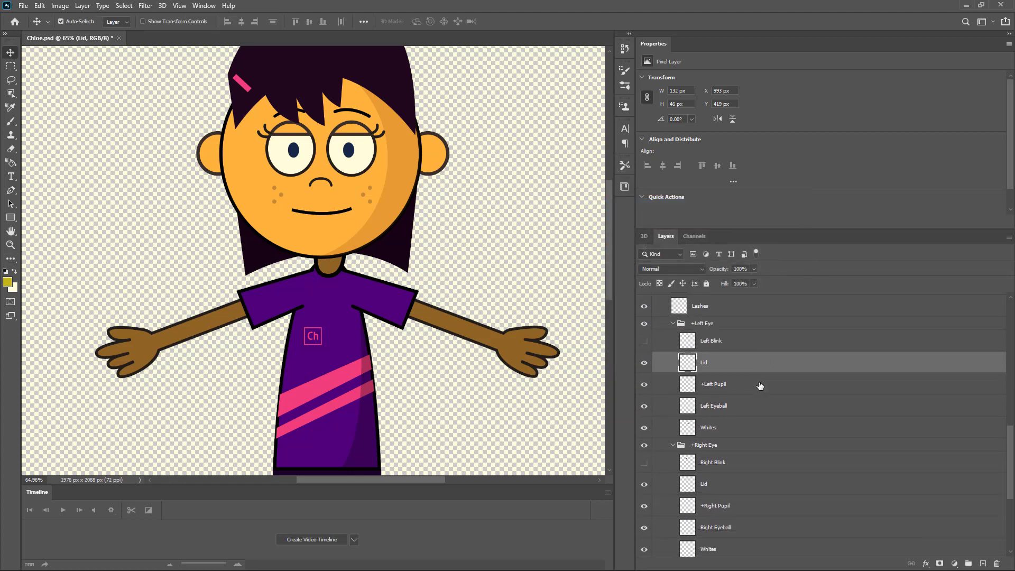
- Expand the +Right Arm group and its Right Hand subgroup inside the Body group
scroll(760, 386, "down", 6)
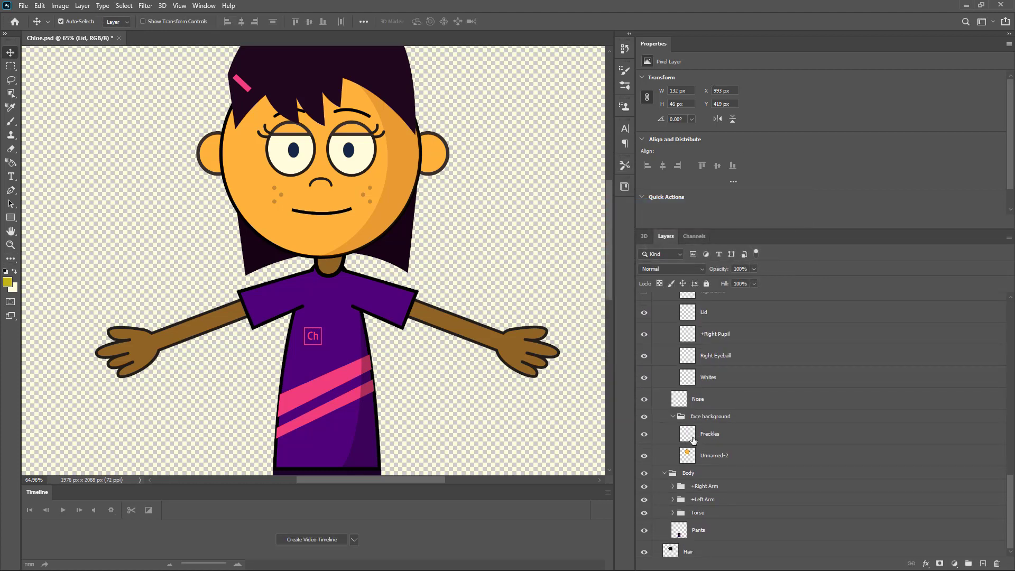
scroll(694, 440, "down", 1)
left_click(672, 481)
scroll(691, 449, "down", 3)
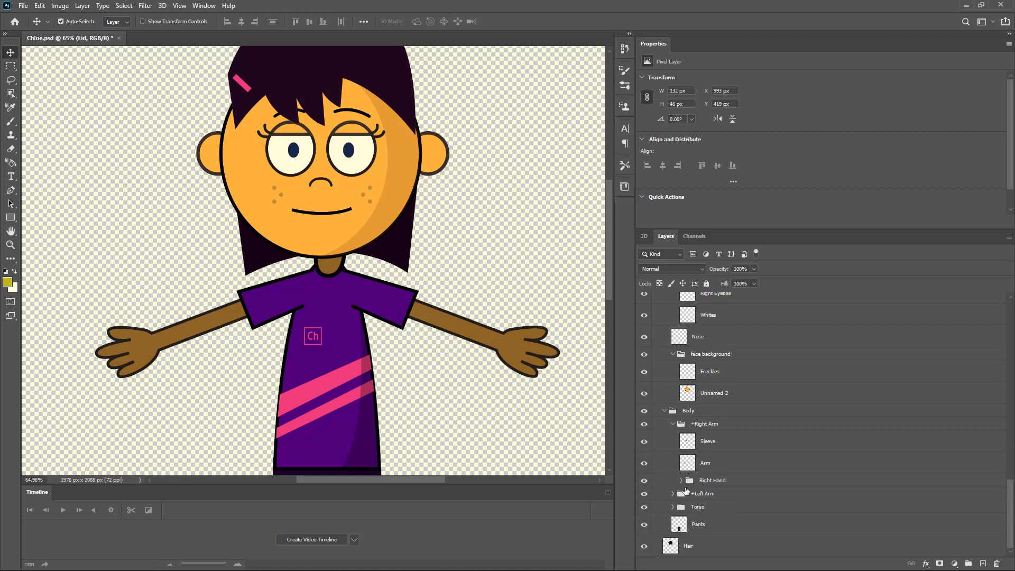
left_click(683, 486)
left_click(681, 481)
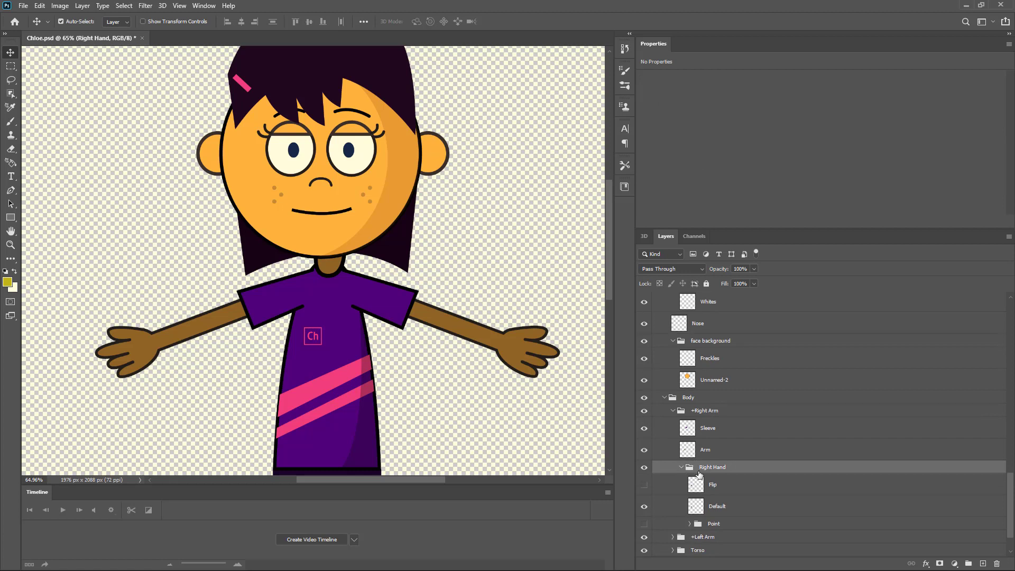
scroll(690, 470, "down", 3)
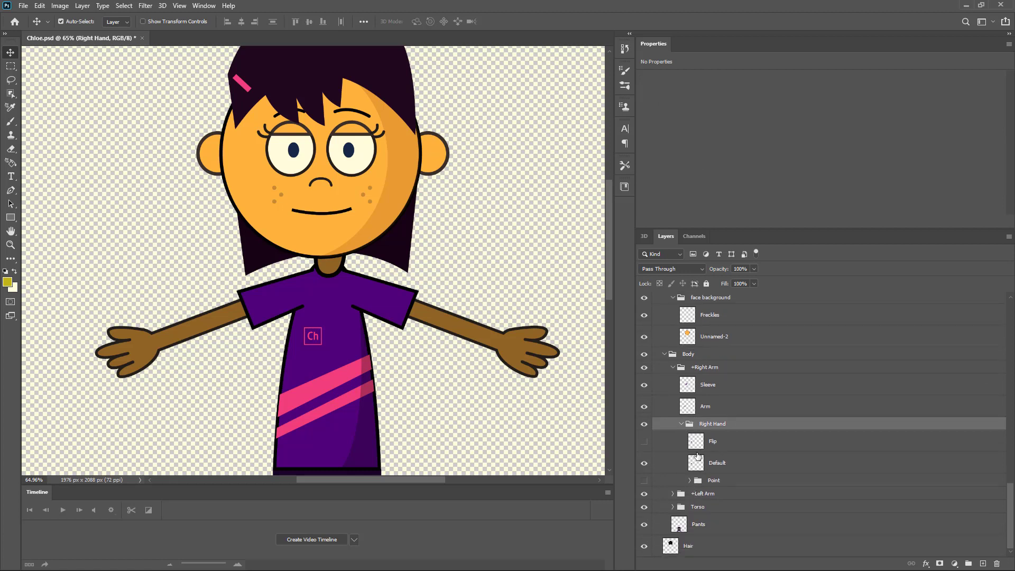
- Switch the Sleeve and Arm layers of the +Right Arm group off and on to identify them
left_click(711, 384)
left_click(644, 385)
left_click(644, 386)
left_click(644, 386)
left_click(644, 385)
left_click(645, 406)
left_click(644, 406)
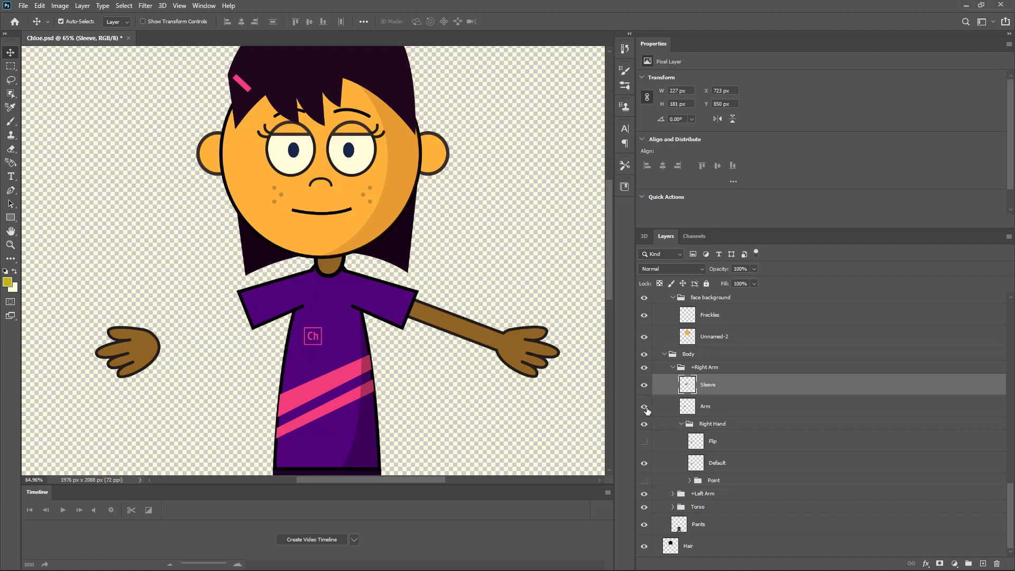
- Brighten the Arm layer of the +Right Arm group with a Levels adjustment, using a white input level of 150
left_click(708, 407)
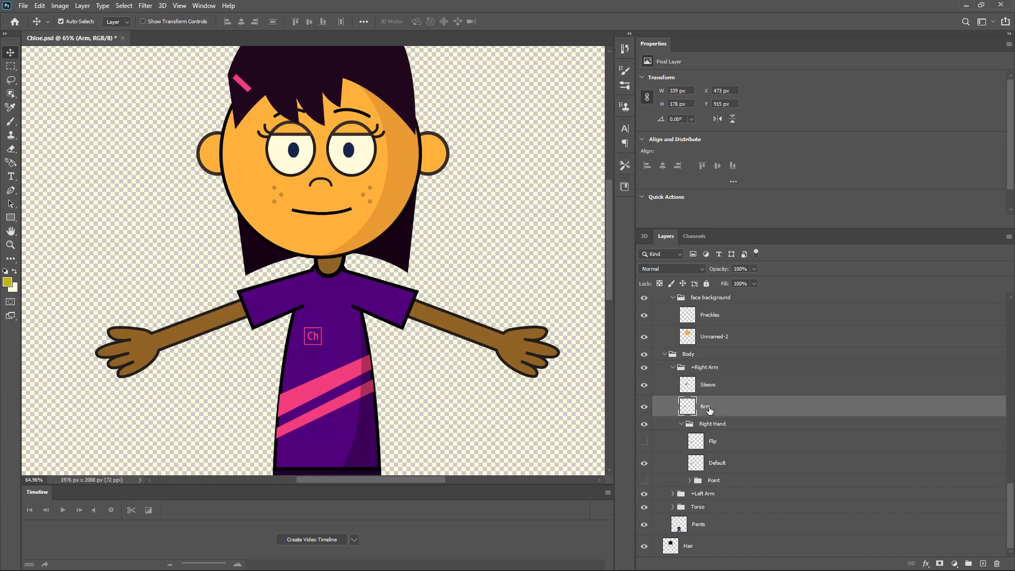
key("ctrl+l")
double_click(722, 334)
type("150")
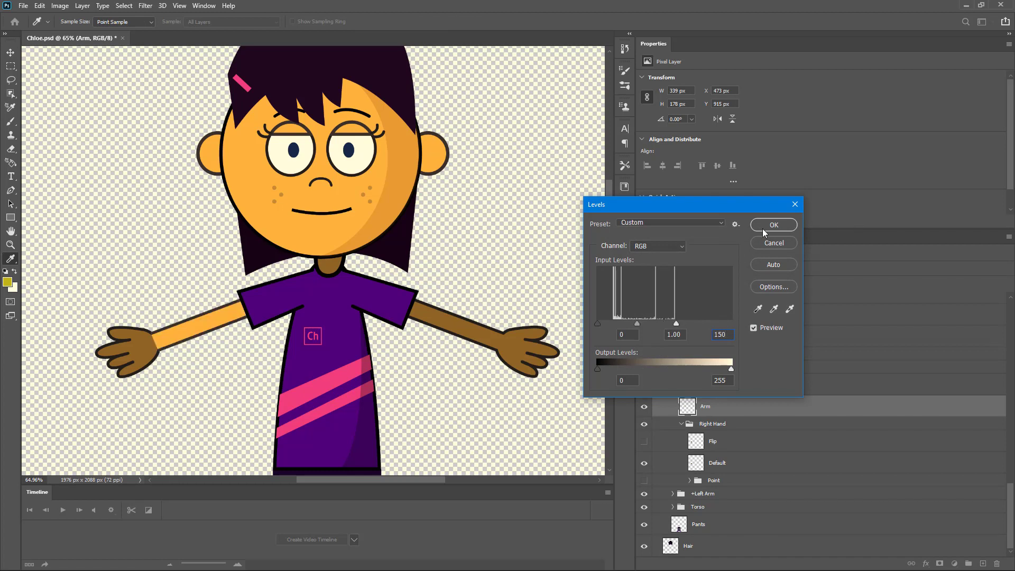
left_click(773, 225)
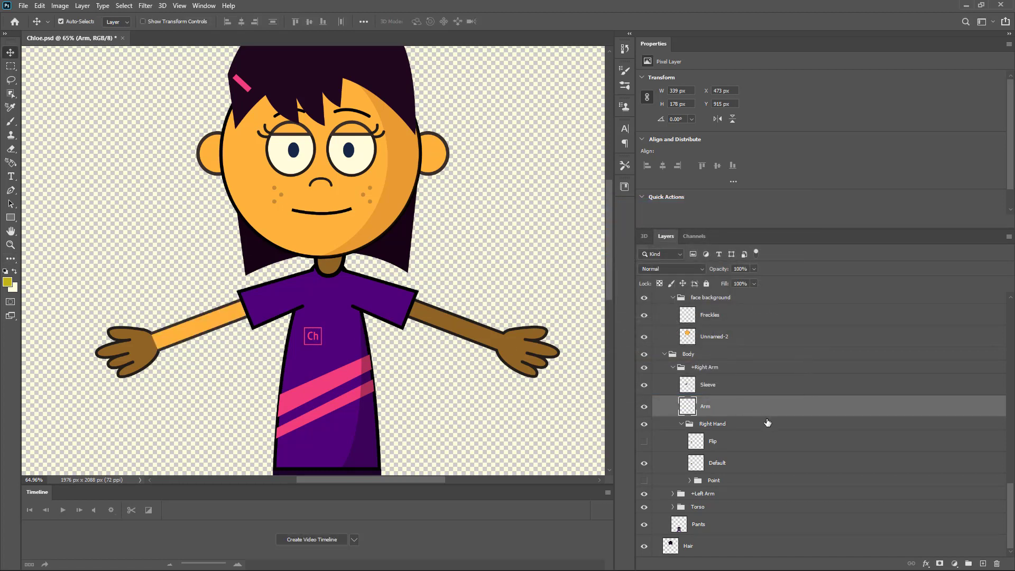
- Expand the +Left Arm group and brighten its Arm layer with a Levels adjustment, using a white input level of 150
left_click(672, 494)
scroll(687, 502, "down", 2)
left_click(712, 482)
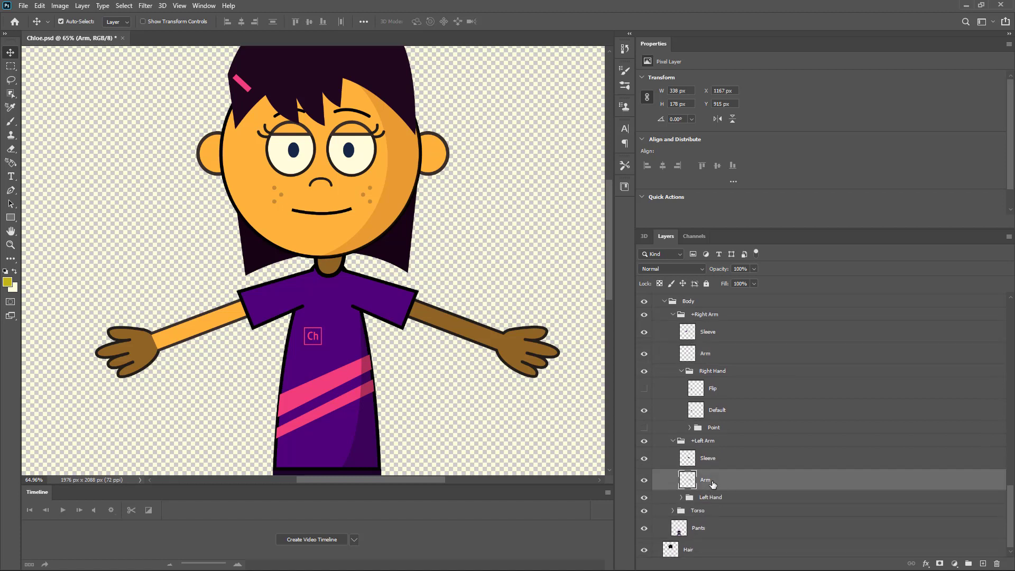
key("ctrl+l")
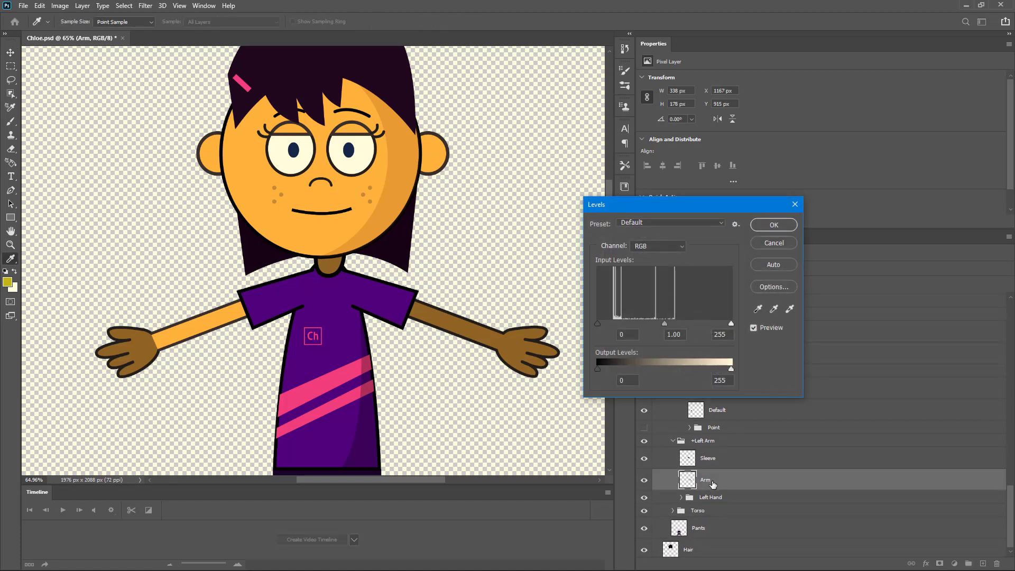
double_click(722, 334)
type("155")
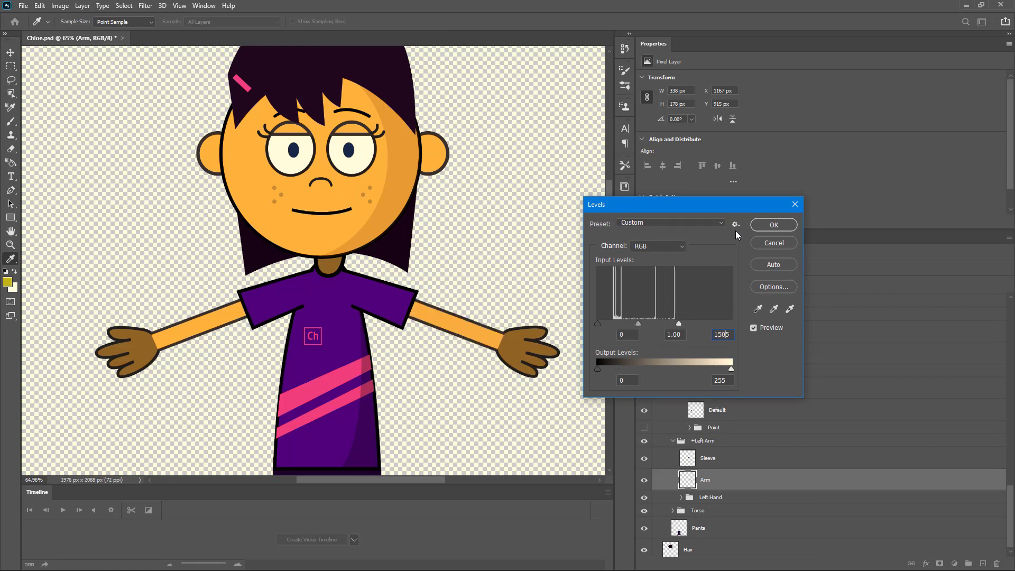
type("5")
key("Return")
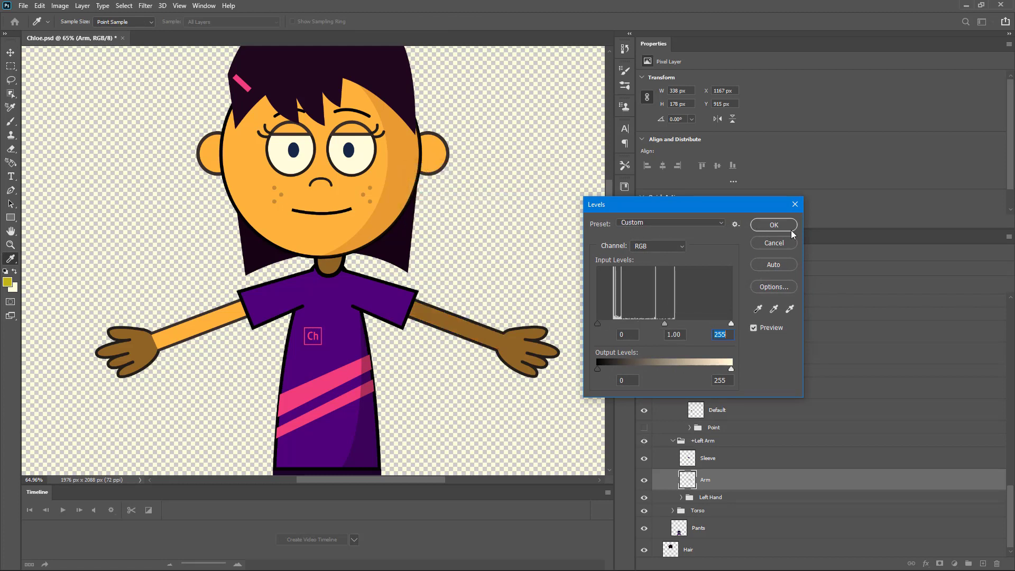
left_click(729, 335)
type("50")
left_click(774, 225)
key("v")
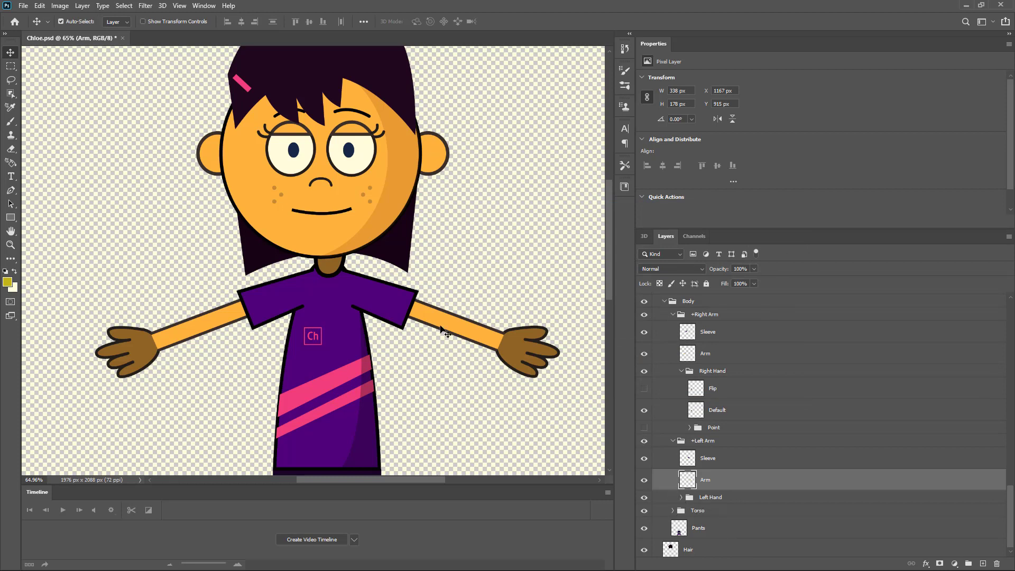
- Expand the Left Hand group of the +Left Arm and its Point subgroup
scroll(447, 329, "down", 5)
scroll(449, 328, "up", 5)
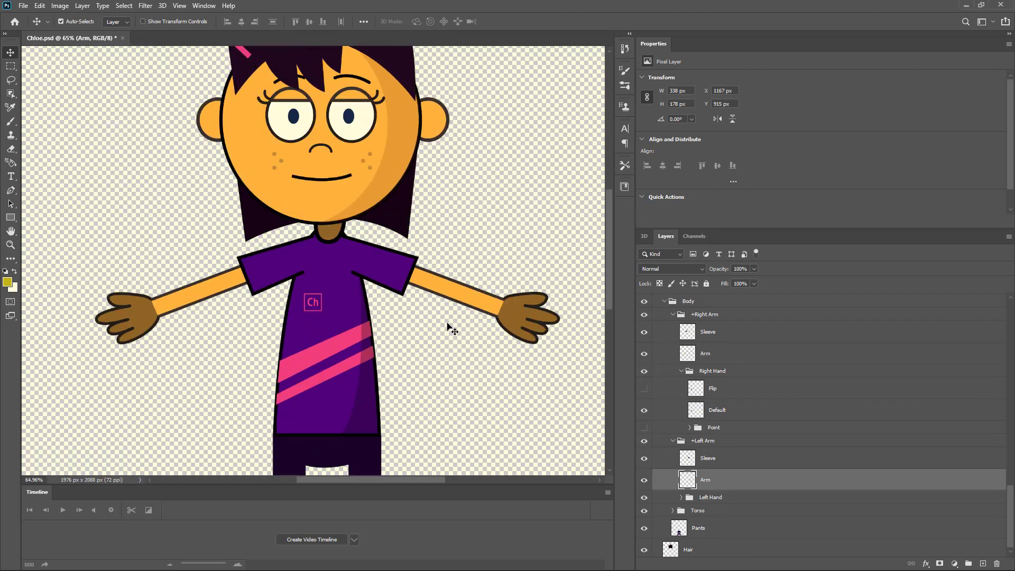
scroll(386, 342, "down", 5)
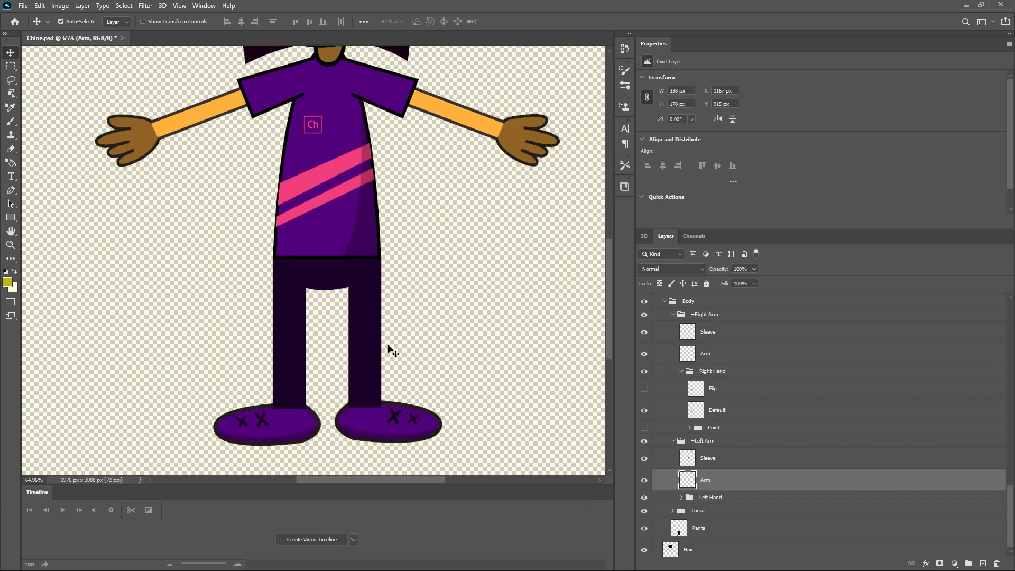
scroll(492, 126, "up", 5)
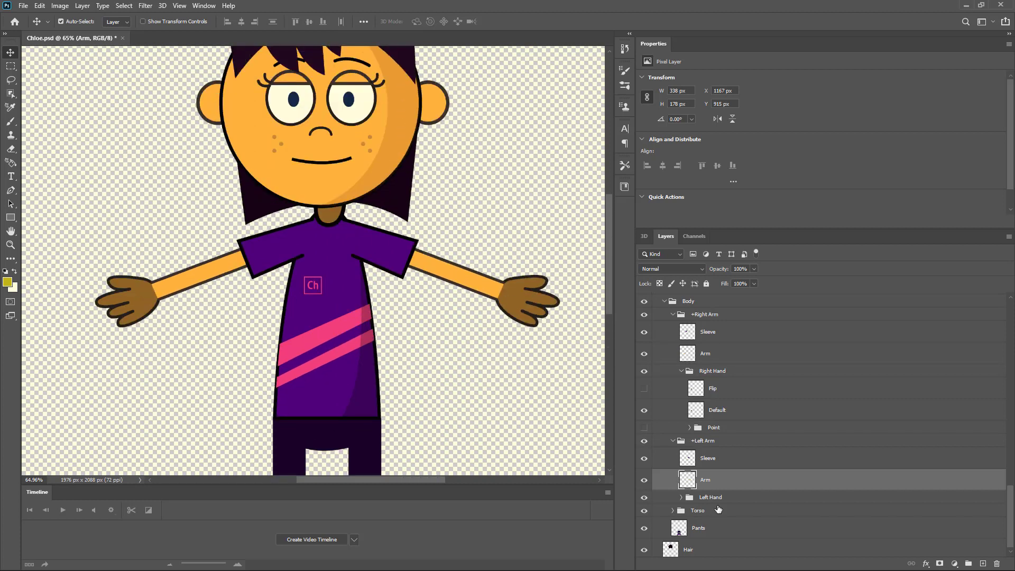
left_click(681, 499)
scroll(681, 505, "down", 2)
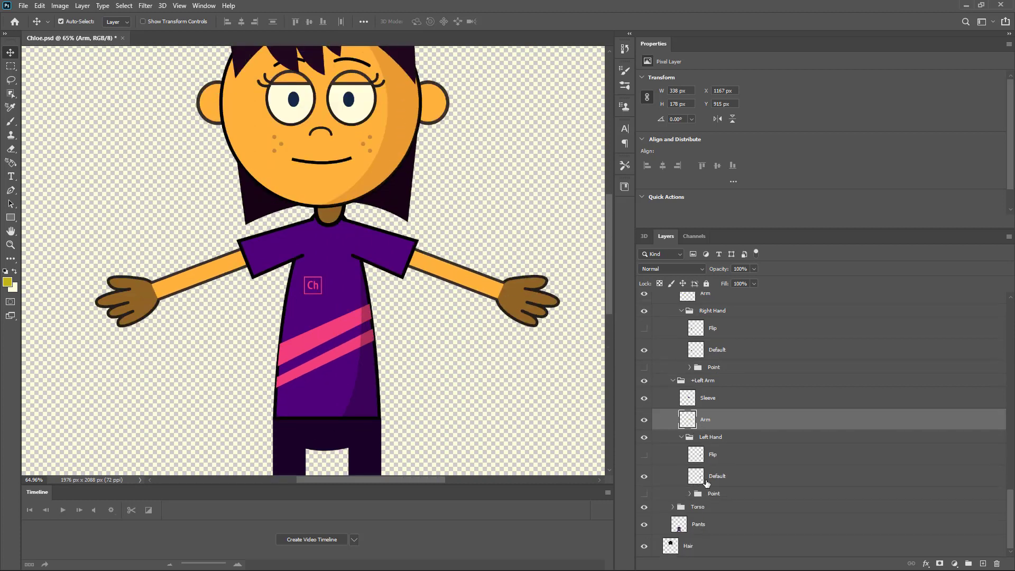
left_click(690, 494)
scroll(703, 488, "down", 2)
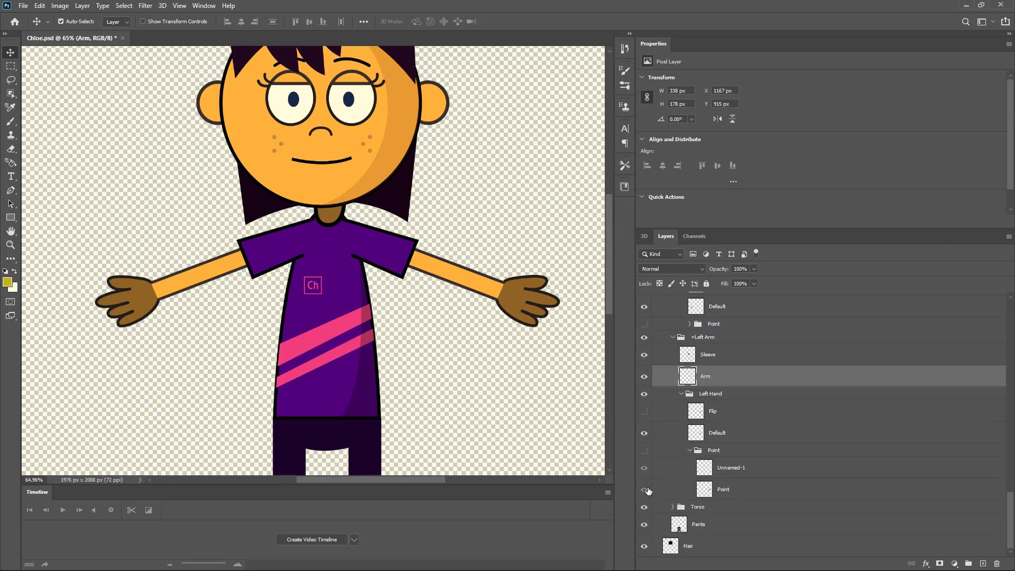
- Toggle the visibility of the Default layer and the Point artwork in the Left Hand group to identify the hand poses
left_click(645, 434)
left_click(644, 434)
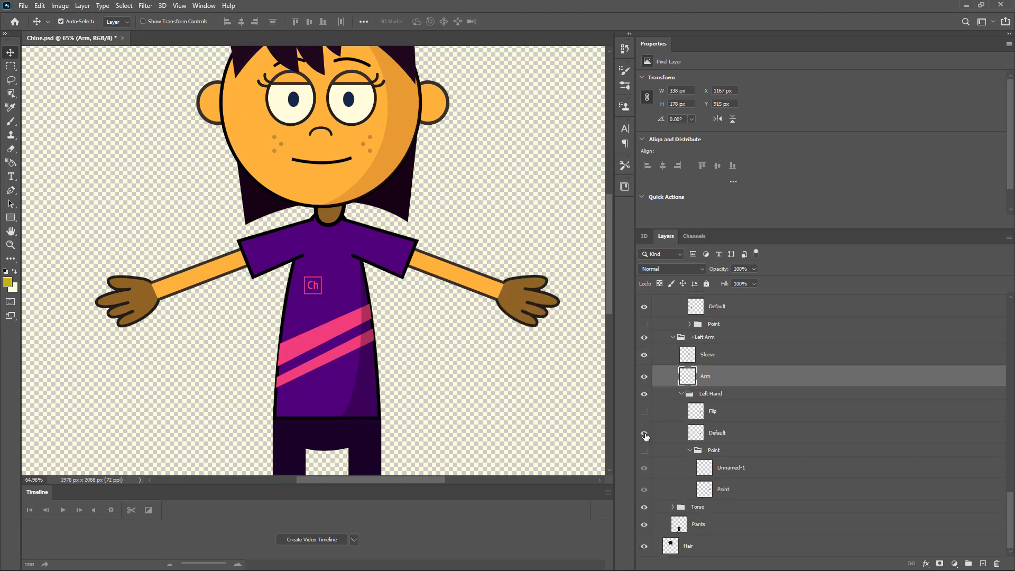
left_click(722, 441)
left_click(644, 468)
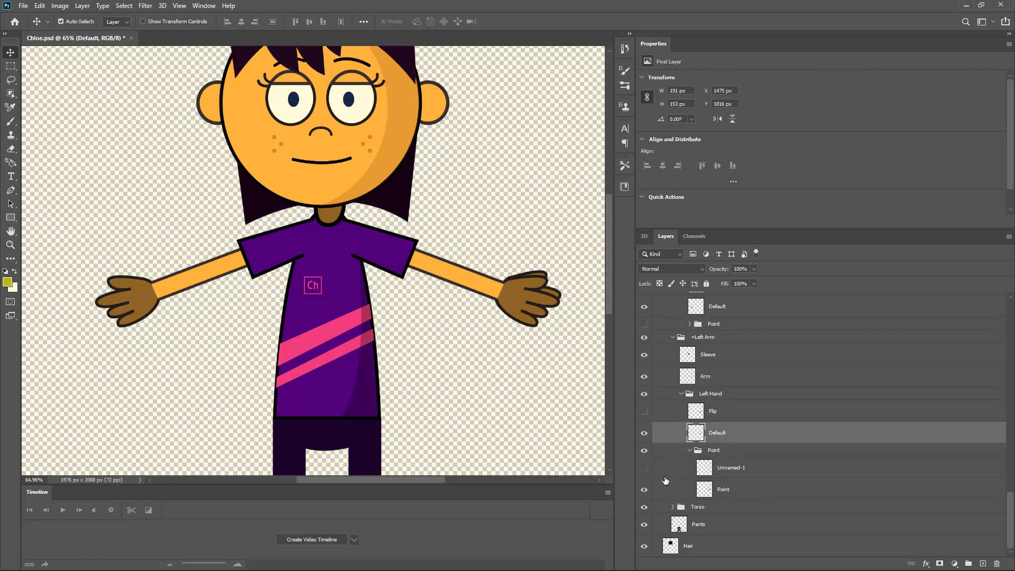
left_click(739, 493)
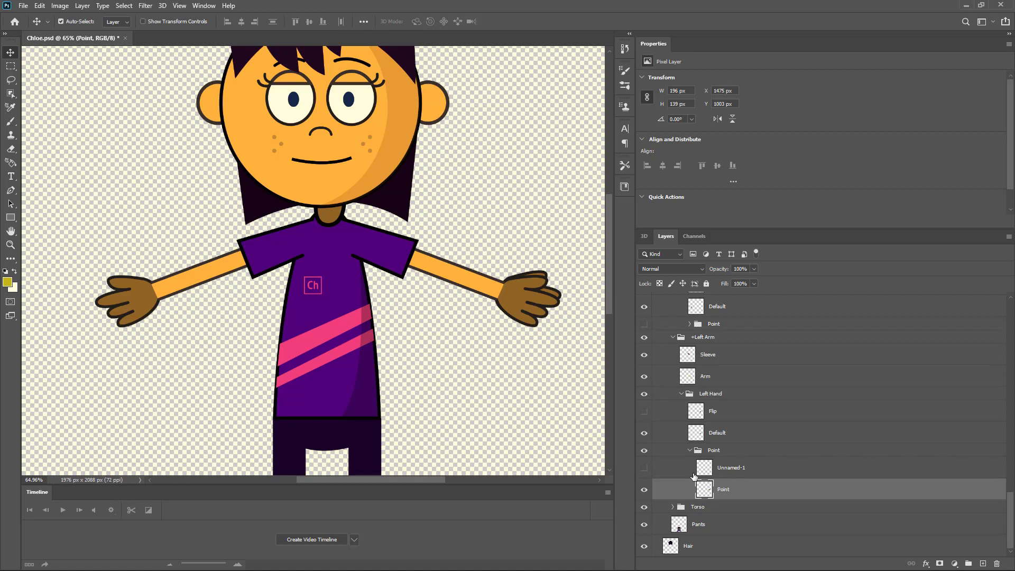
left_click(644, 451)
- Brighten the Default layer of the Left Hand group with a Levels adjustment, using a white input level of 150
left_click(718, 433)
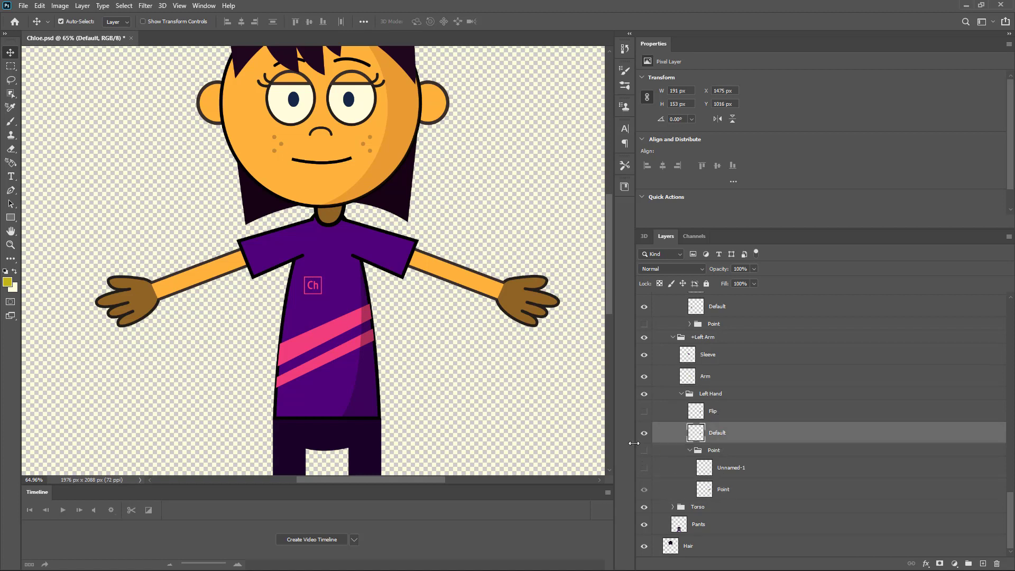
left_click(644, 434)
left_click(644, 433)
key("ctrl+l")
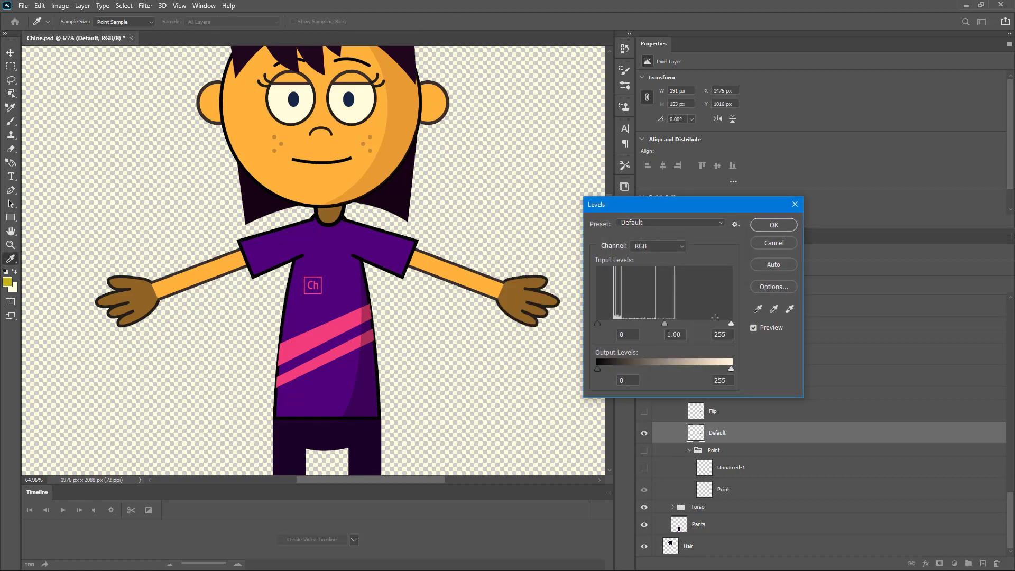
type("150")
left_click(782, 223)
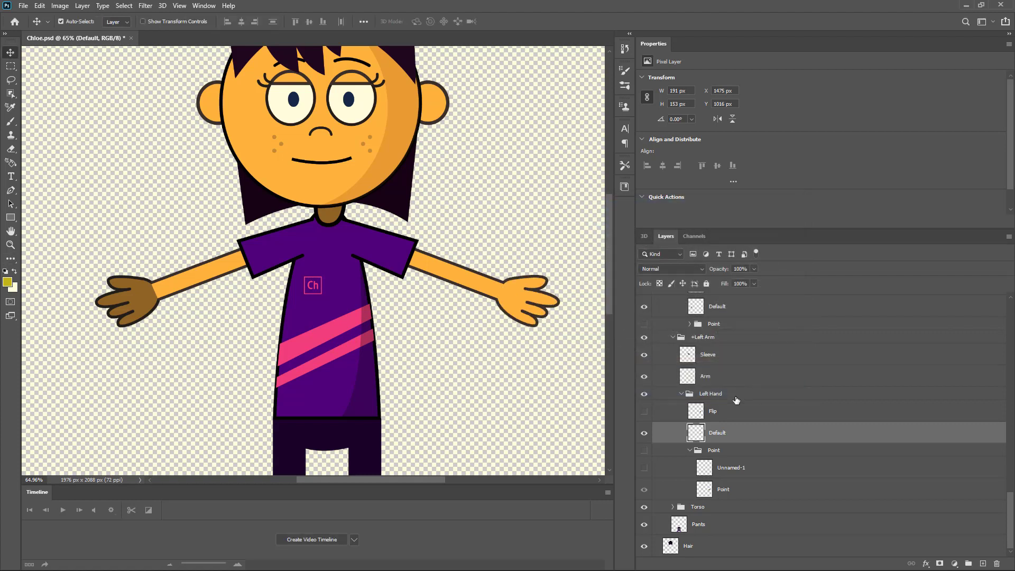
- Brighten the Default layer of the Right Hand group with a Levels adjustment, using a white input level of 150
scroll(708, 479, "up", 5)
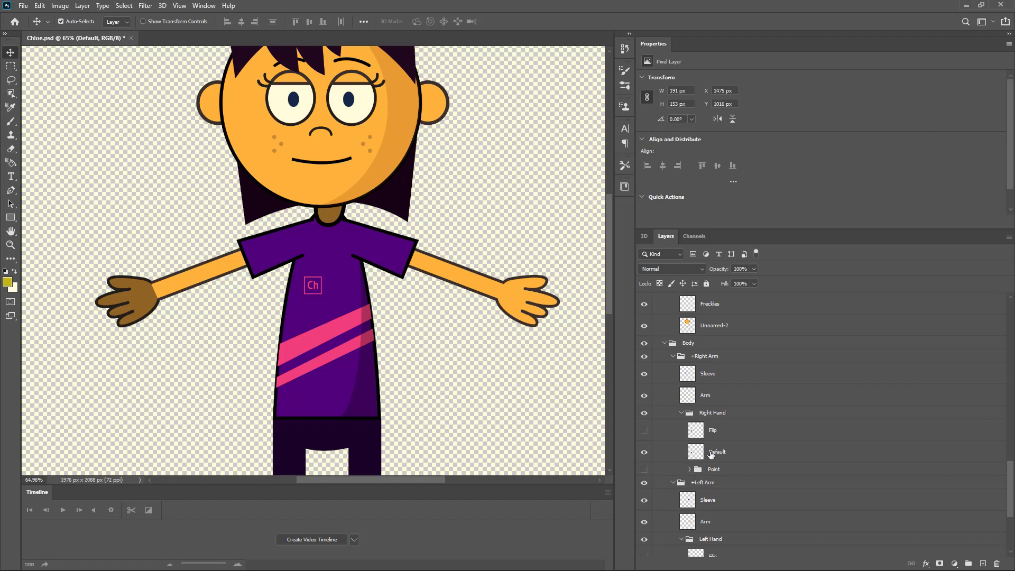
left_click(712, 455)
key("ctrl+l")
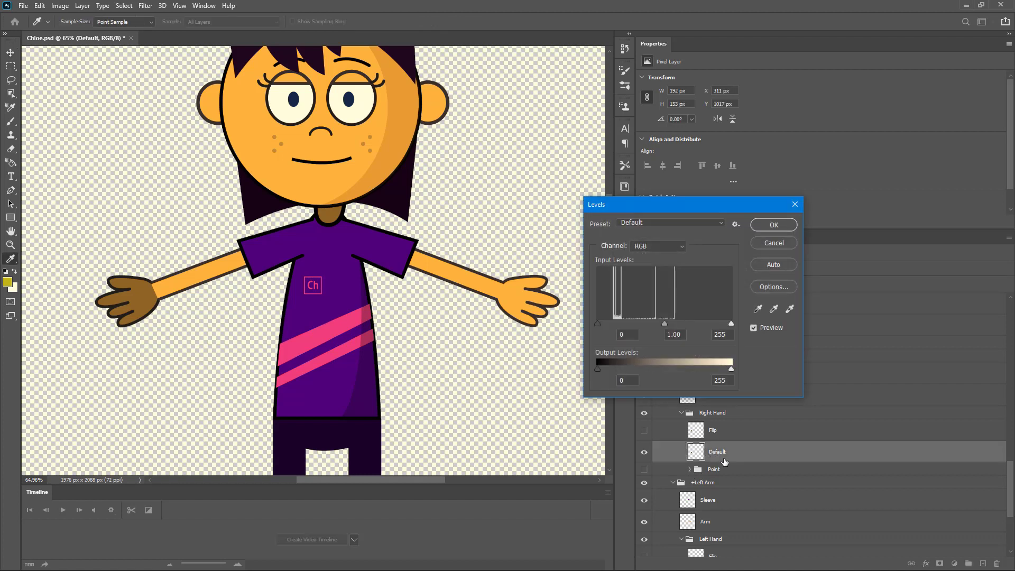
key("BackSpace")
key("BackSpace")
key("BackSpace")
type("150")
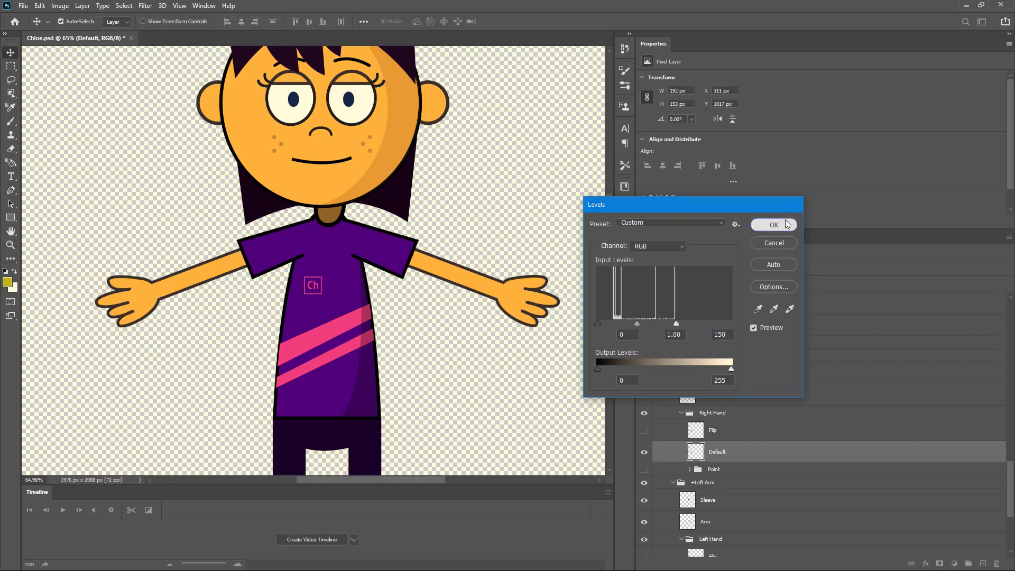
left_click(779, 225)
- Save the Chloe.psd artwork and switch to Character Animator to view the puppet's performance controls
key("ctrl+s")
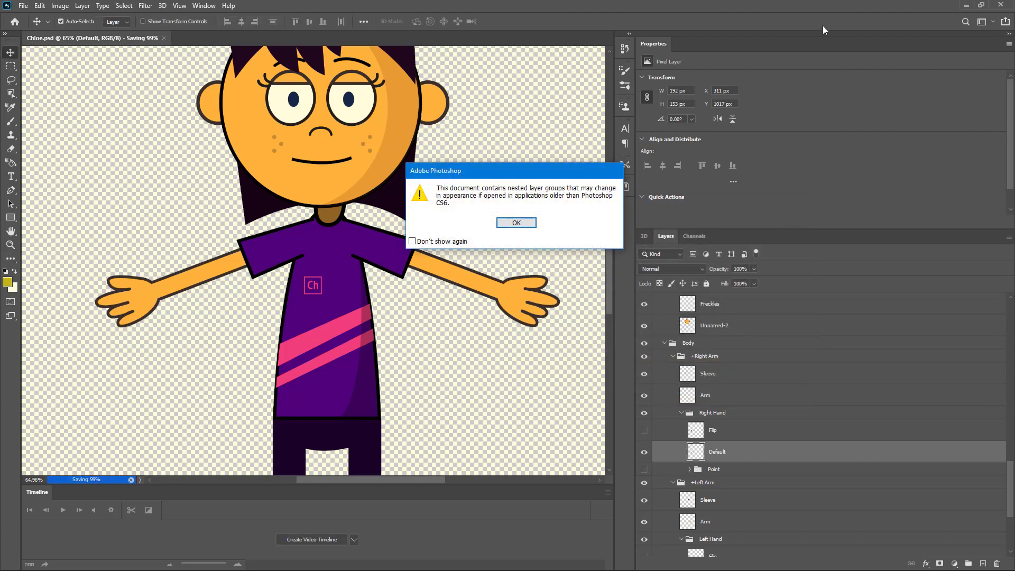
left_click(517, 222)
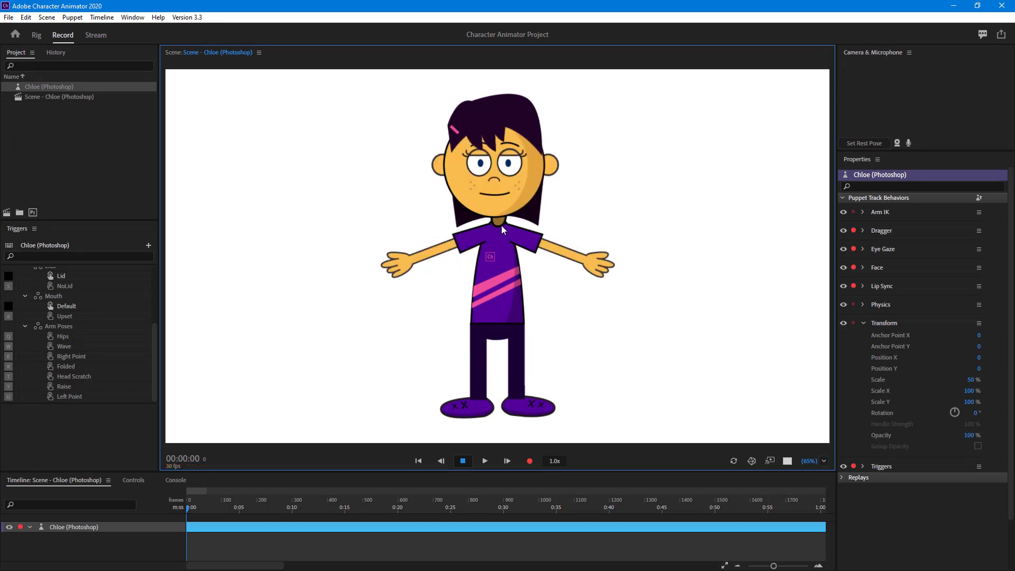
left_click(133, 480)
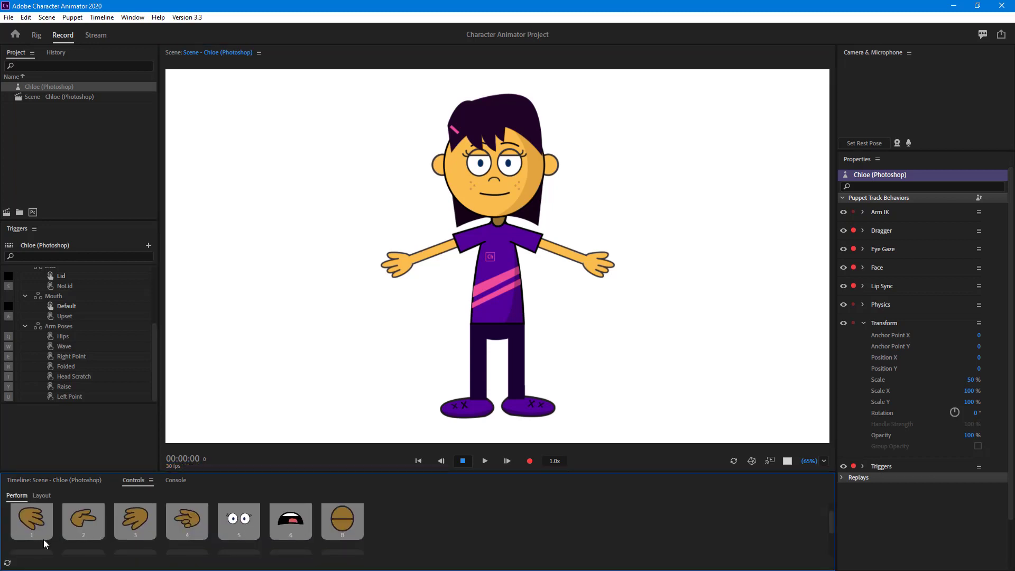
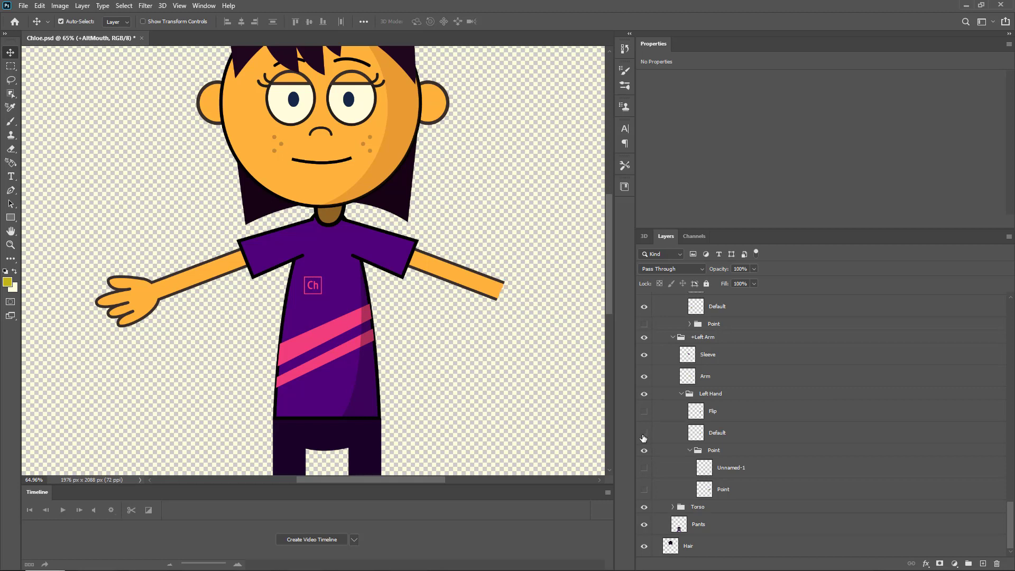
- Switch back to Photoshop and show both the Unnamed-1 and Point layers in the Left Hand's Point group
left_click(645, 467)
left_click(645, 468)
left_click(644, 489)
left_click(645, 467)
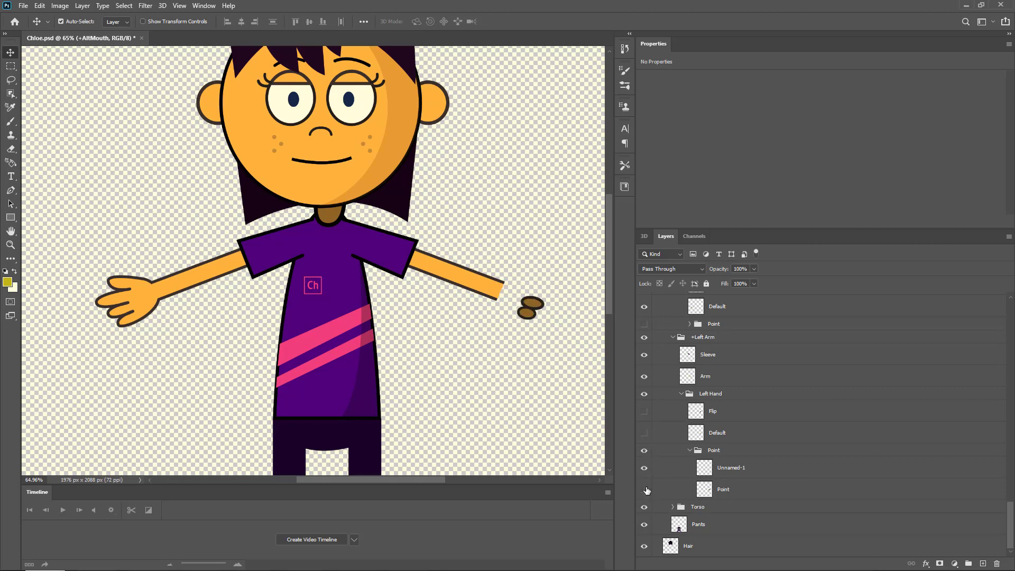
left_click(645, 489)
left_click(749, 473)
left_click(740, 491, "shift")
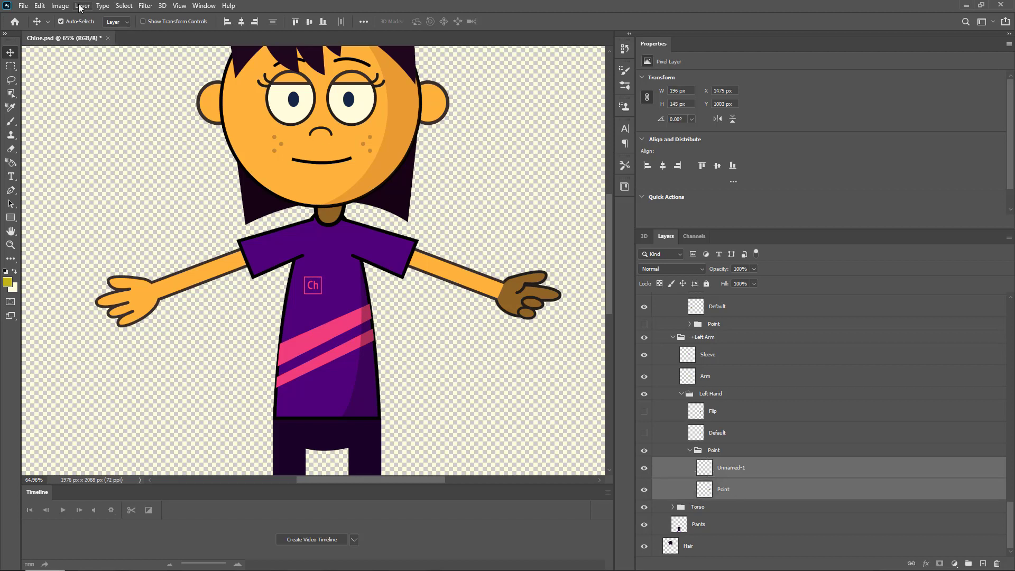
left_click(60, 5)
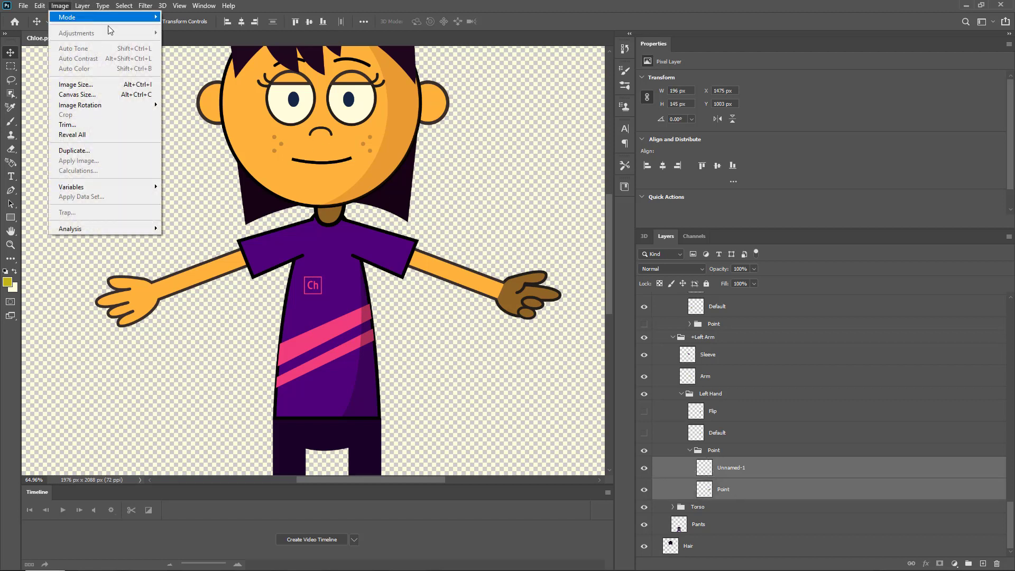
left_click(807, 468)
- Brighten the Unnamed-1 layer in the Left Hand's Point group with a Levels adjustment, using a white input level of 150
left_click(775, 468)
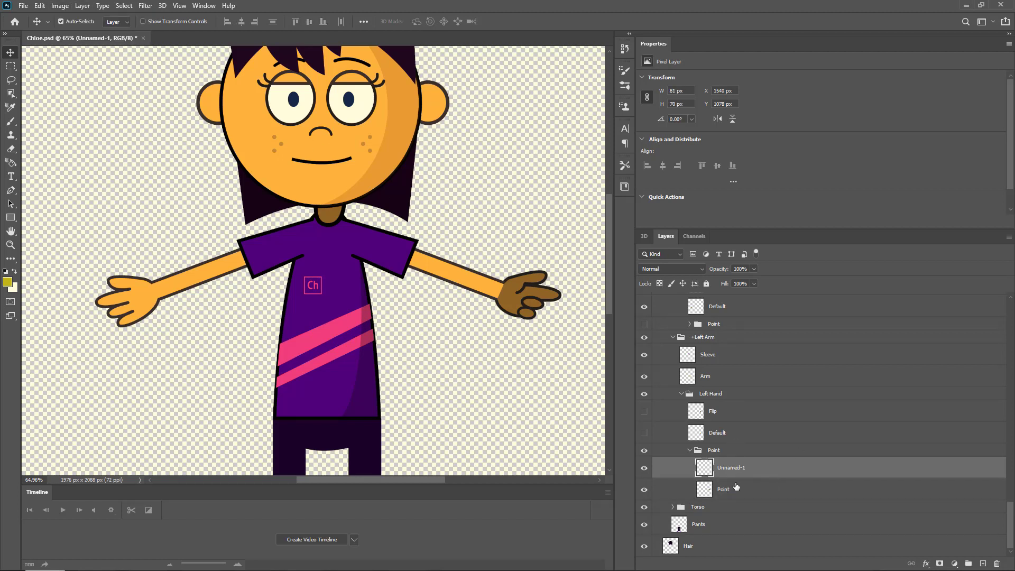
key("ctrl+l")
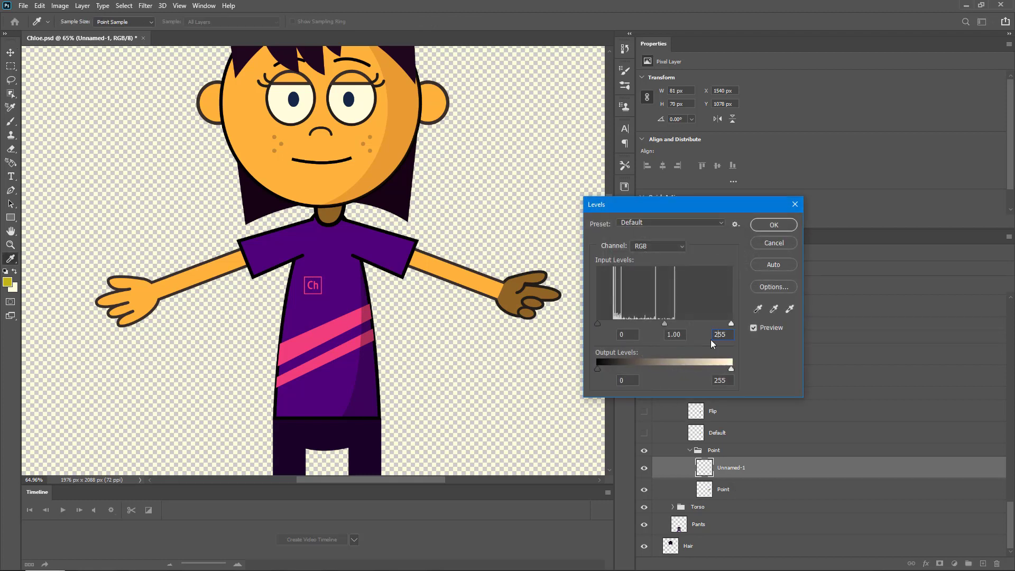
double_click(715, 330)
type("150")
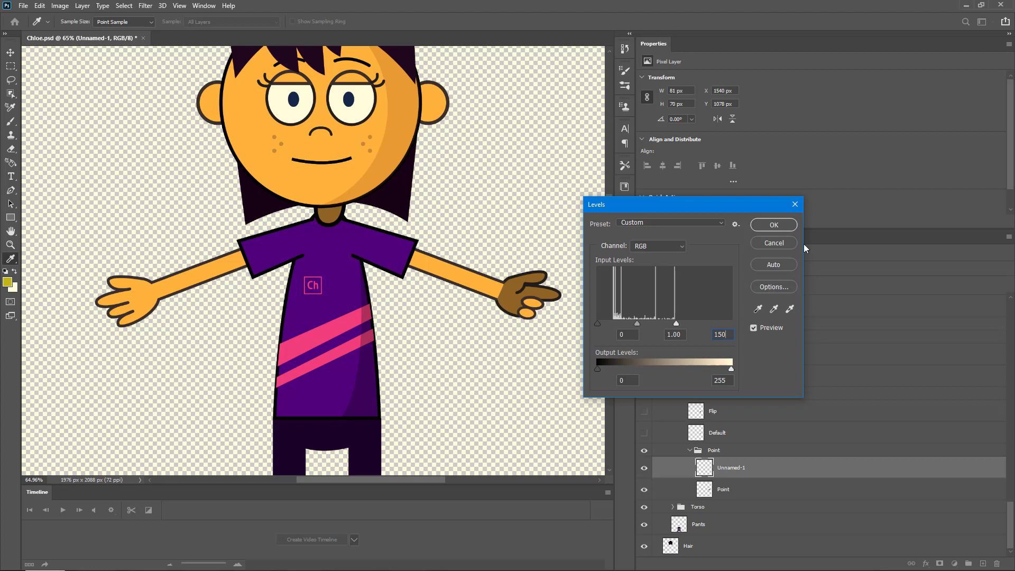
left_click(786, 227)
- Brighten the Left Hand's Point layer with Levels at a white input level of 150, and hide both layers in its Point group
left_click(738, 491)
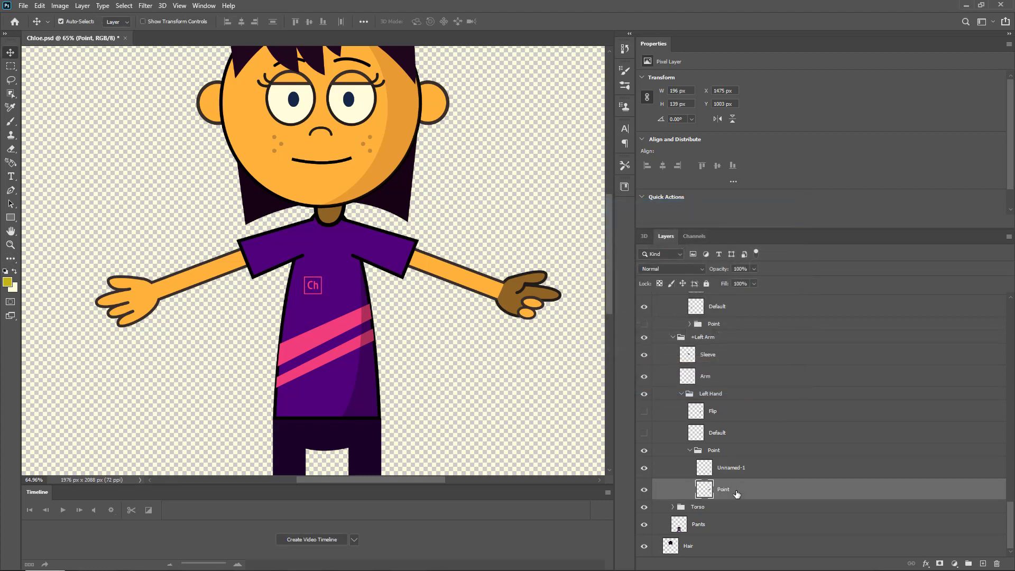
key("ctrl+l")
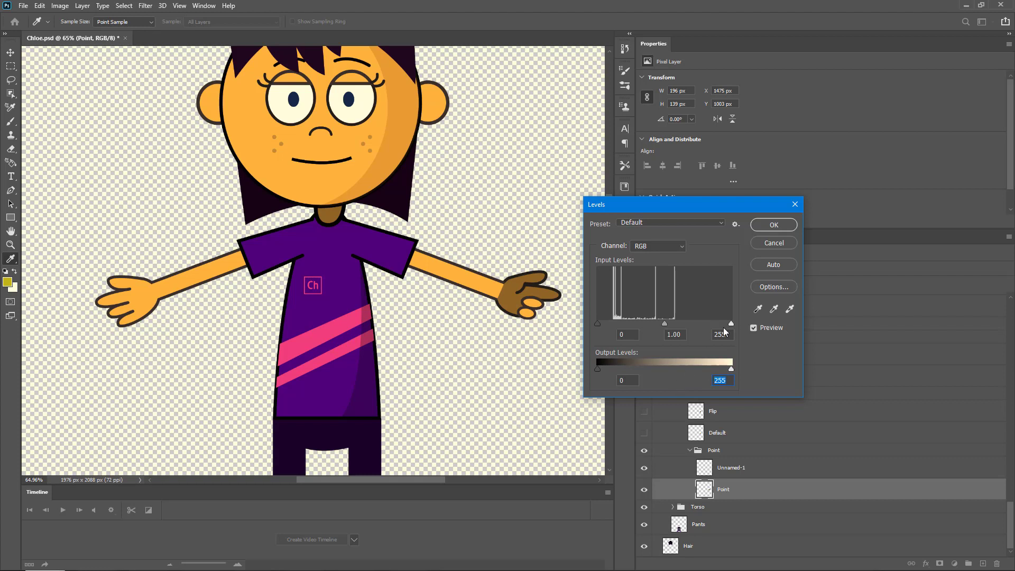
key("shift+Tab")
key("shift+Tab")
type("150")
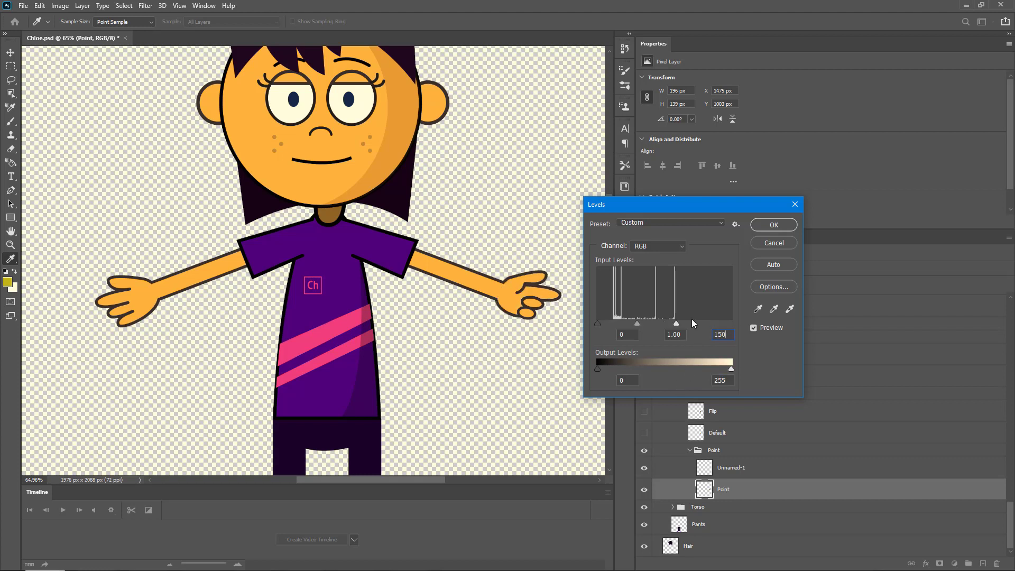
left_click(773, 224)
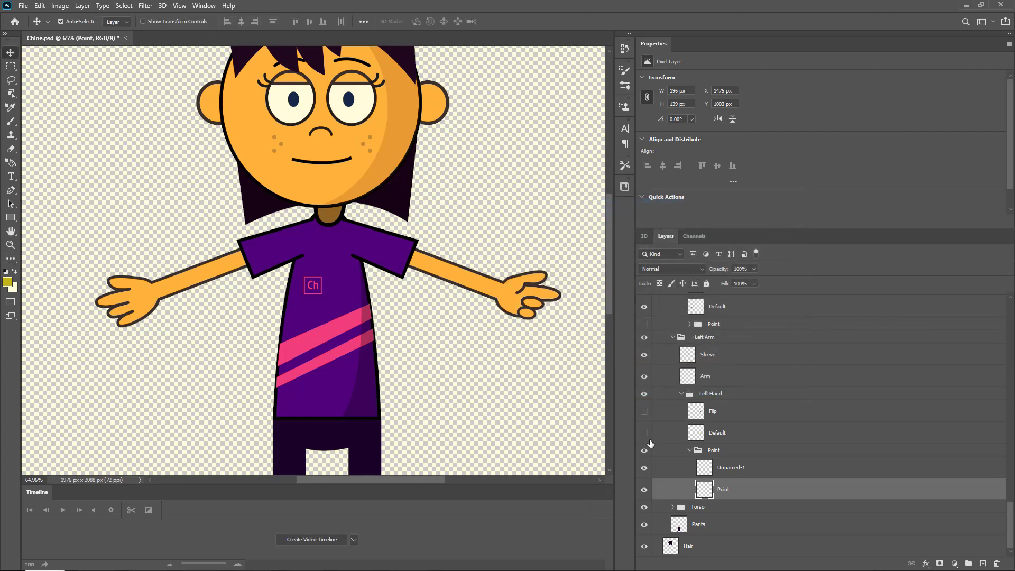
left_click(644, 491)
left_click(645, 468)
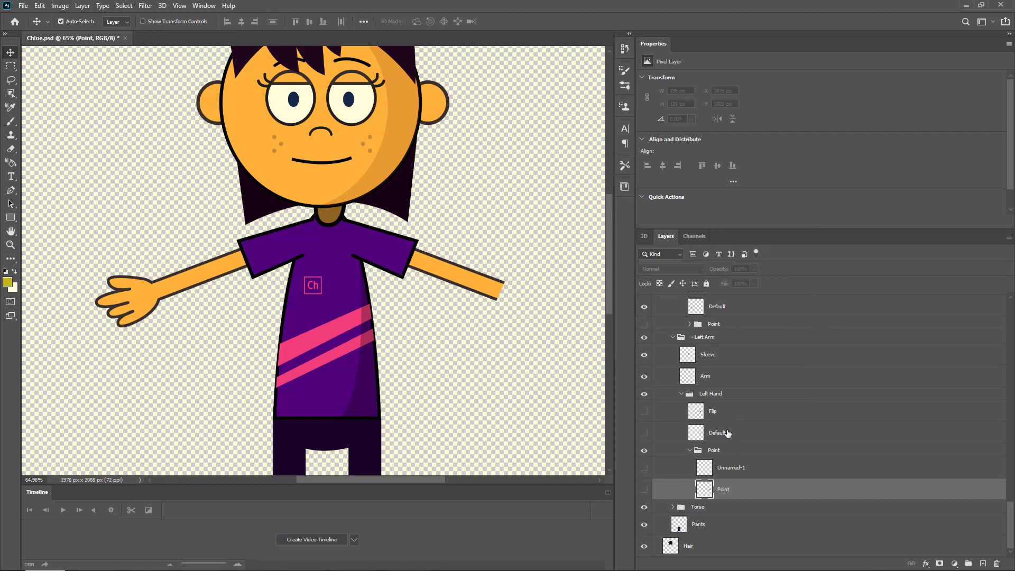
- Expand the Right Hand's Point group, make it visible and hide the Right Hand's Default layer
scroll(735, 441, "up", 2)
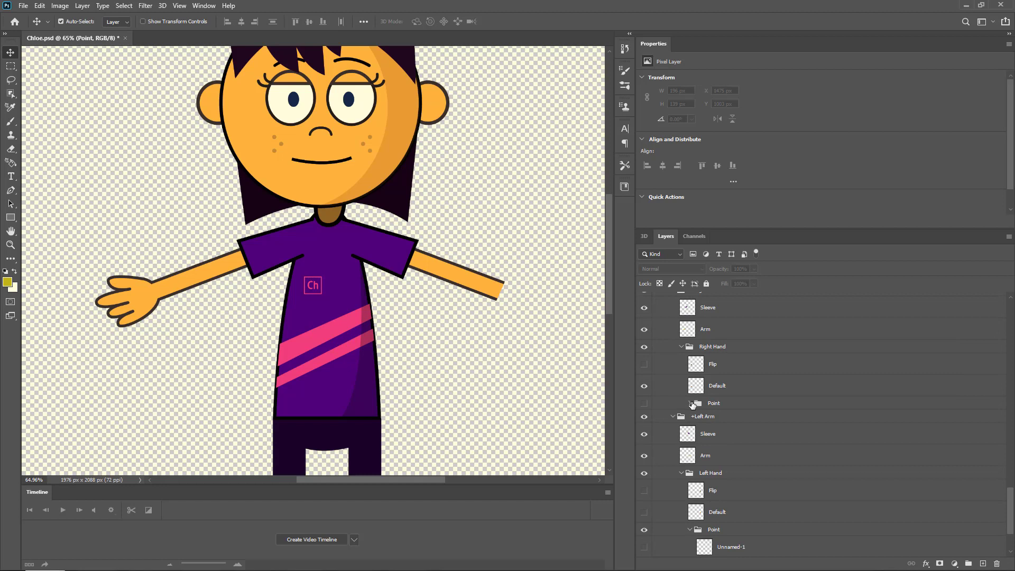
left_click(691, 403)
left_click(728, 425)
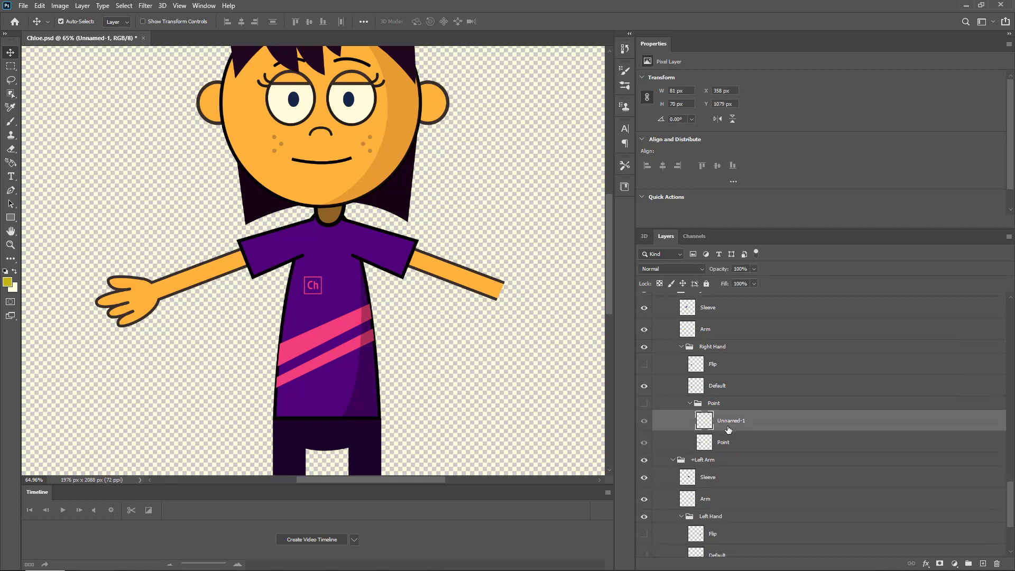
left_click(645, 421)
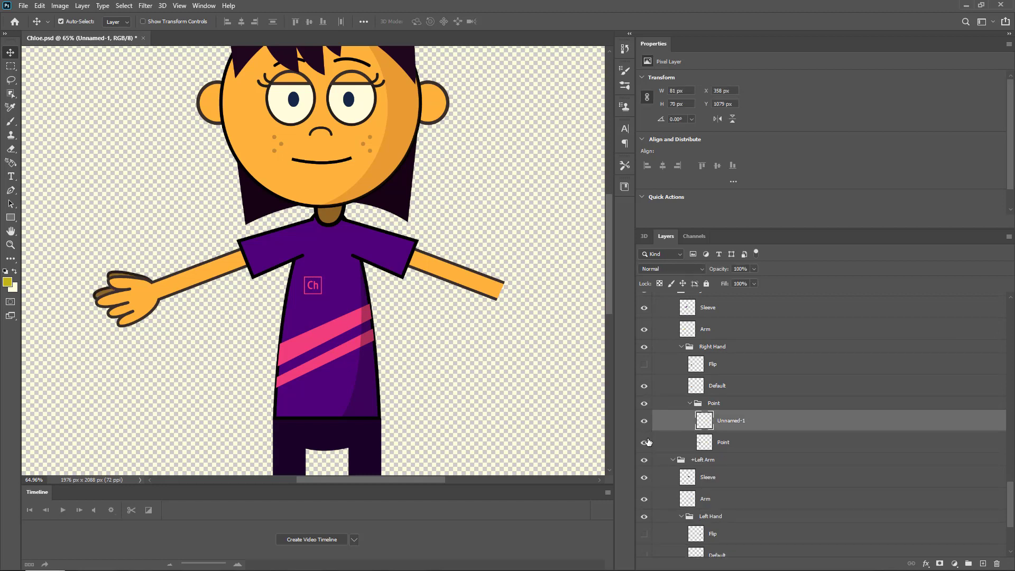
left_click(644, 442)
left_click(644, 442)
left_click(644, 404)
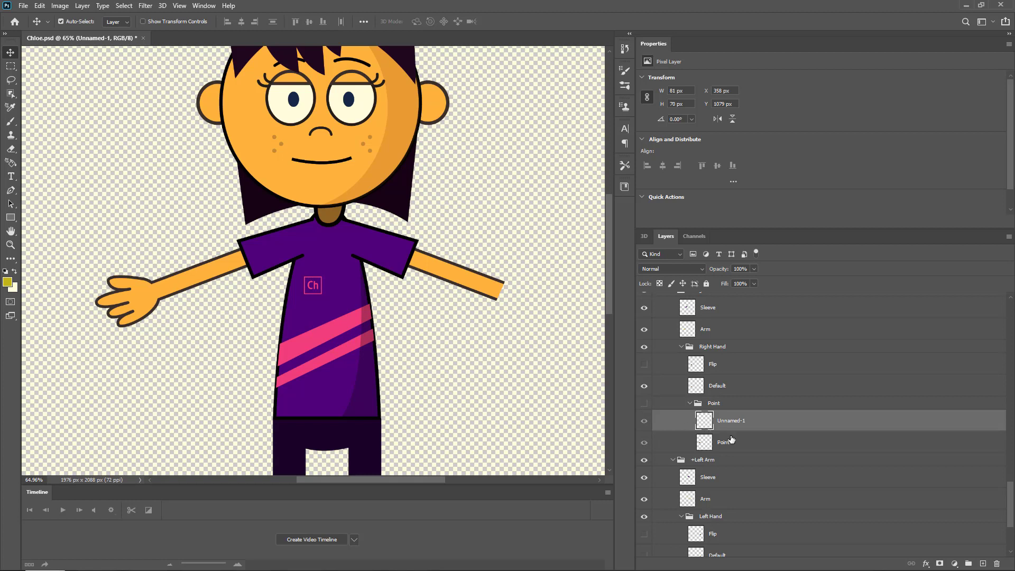
left_click(644, 404)
left_click(644, 385)
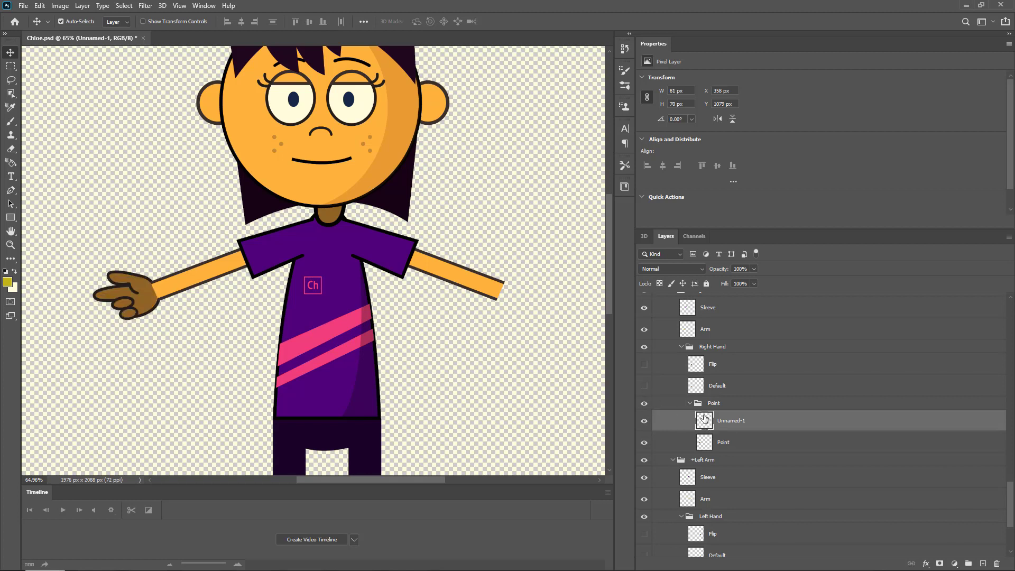
- Brighten the Unnamed-1 layer in the Right Hand's Point group with a Levels adjustment, using a white input level of 150
left_click_drag(719, 443, 725, 426)
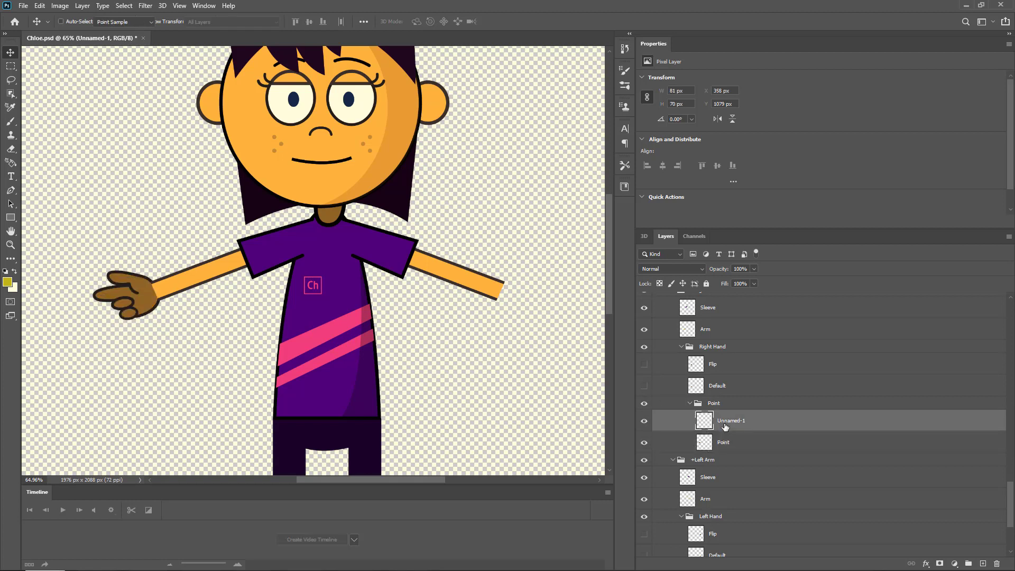
key("ctrl+l")
type("150")
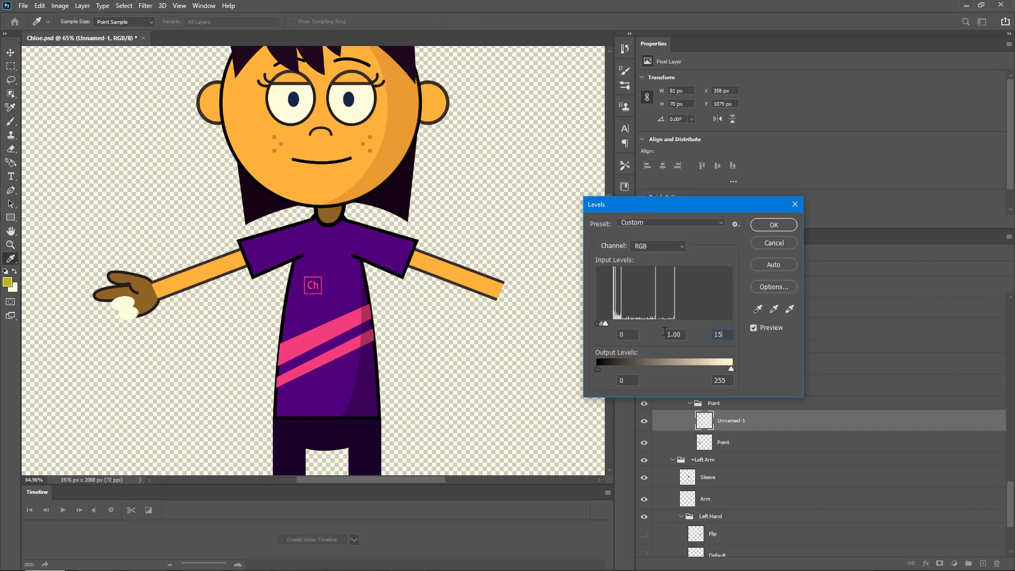
left_click(771, 225)
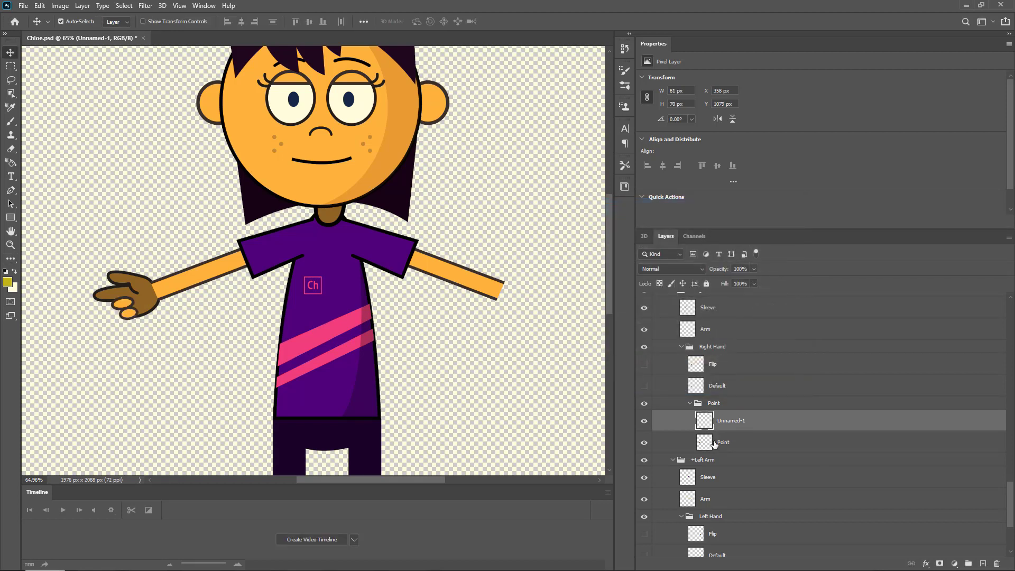
- Brighten the Point layer in the Right Hand's Point group with a Levels adjustment, using a white input level of 150
left_click(718, 446)
key("ctrl+l")
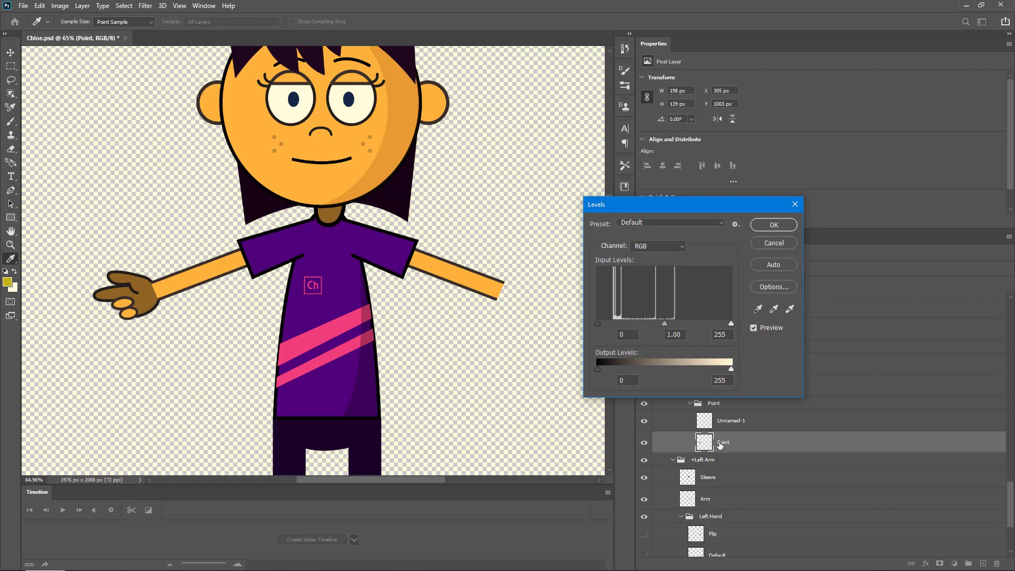
double_click(723, 335)
type("150")
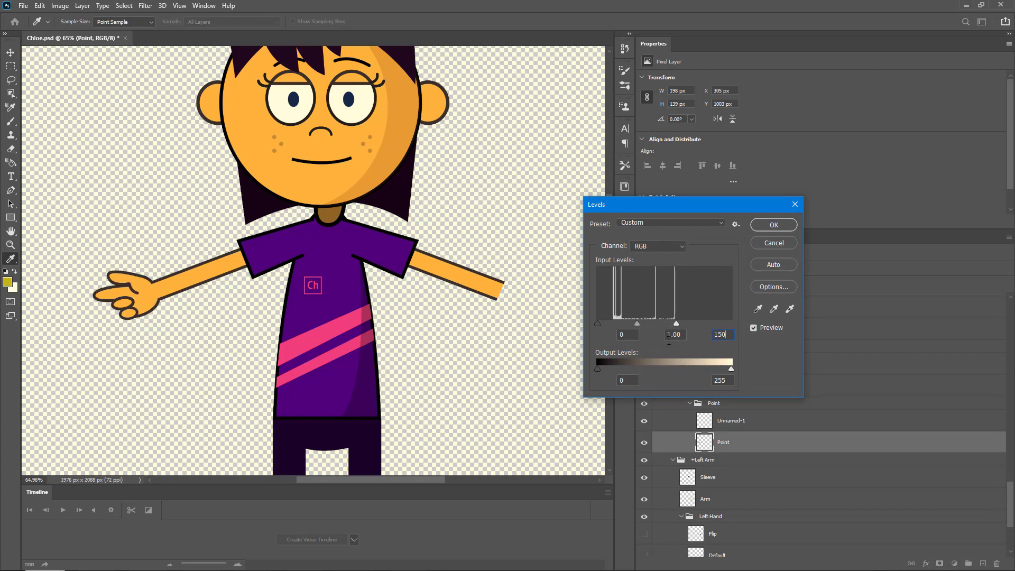
left_click(775, 225)
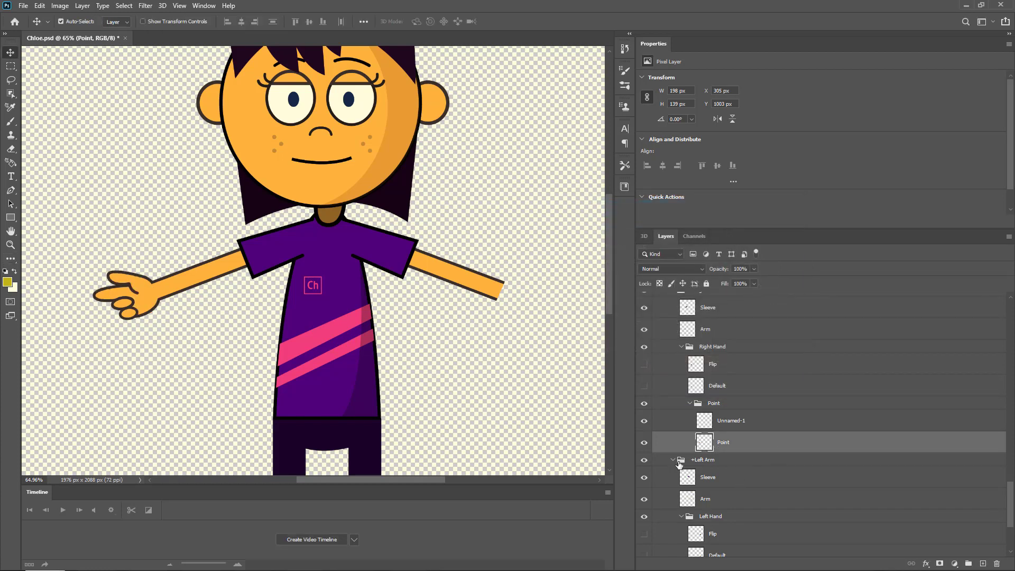
- Hide the Right Hand's Point group and show the Default layers of both the Right Hand and the Left Hand
left_click(645, 403)
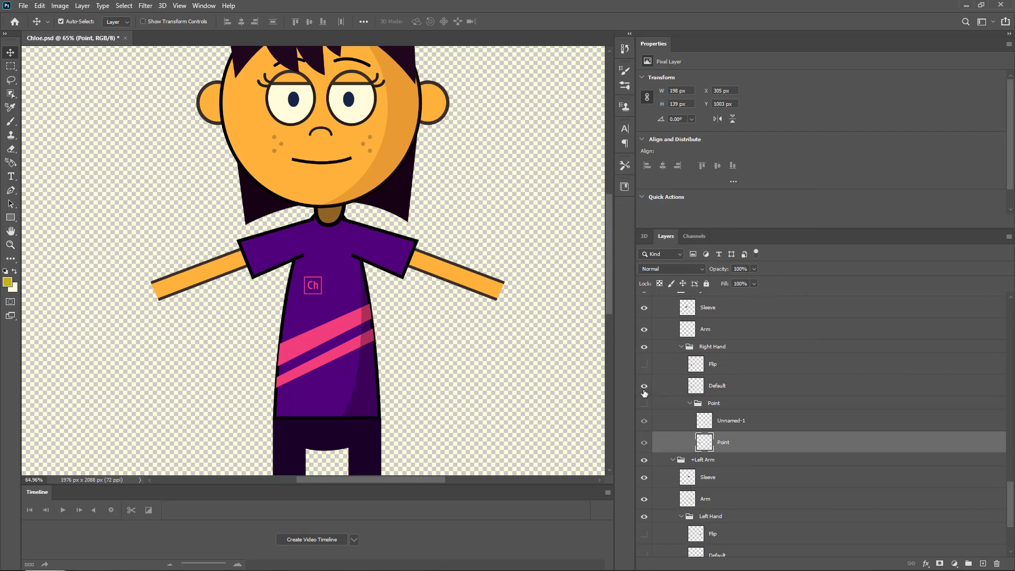
left_click(645, 404)
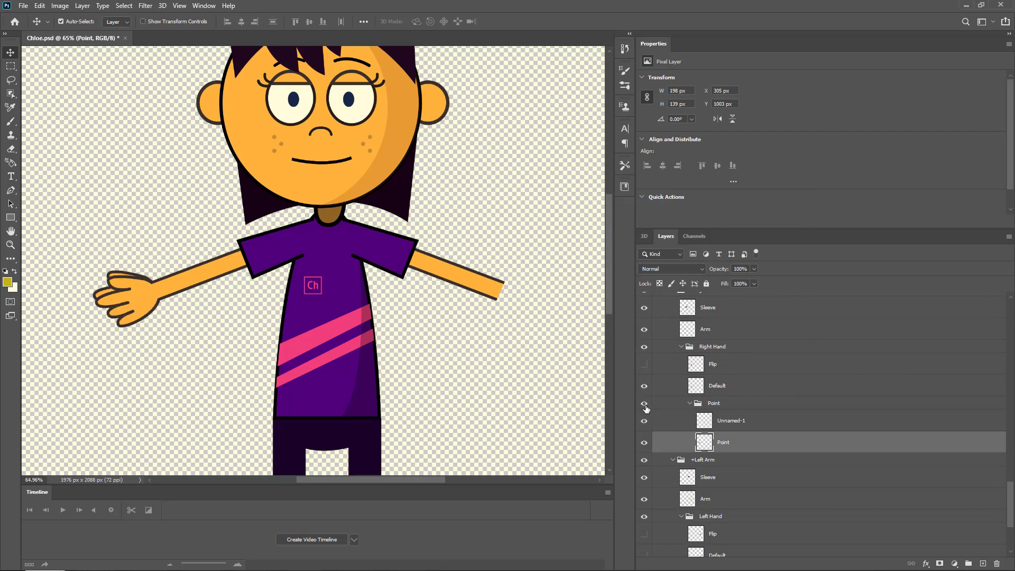
left_click(645, 404)
scroll(707, 481, "down", 2)
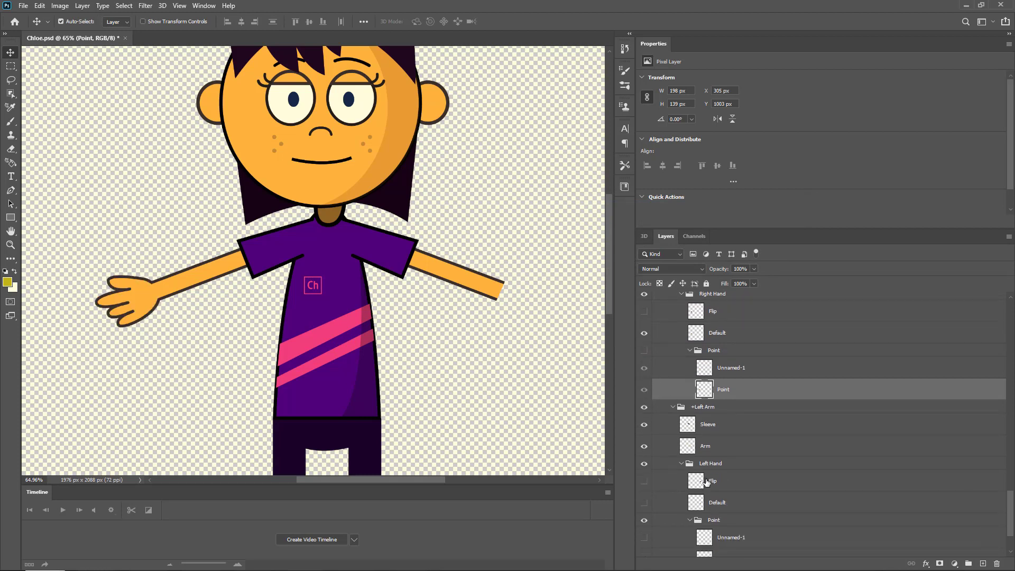
scroll(707, 483, "down", 1)
scroll(701, 424, "down", 2)
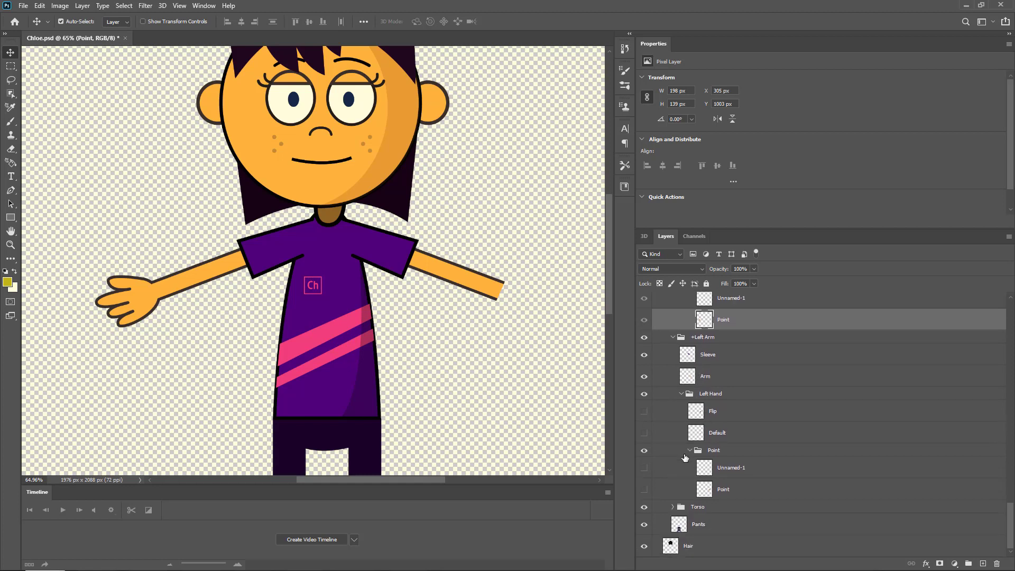
left_click(644, 433)
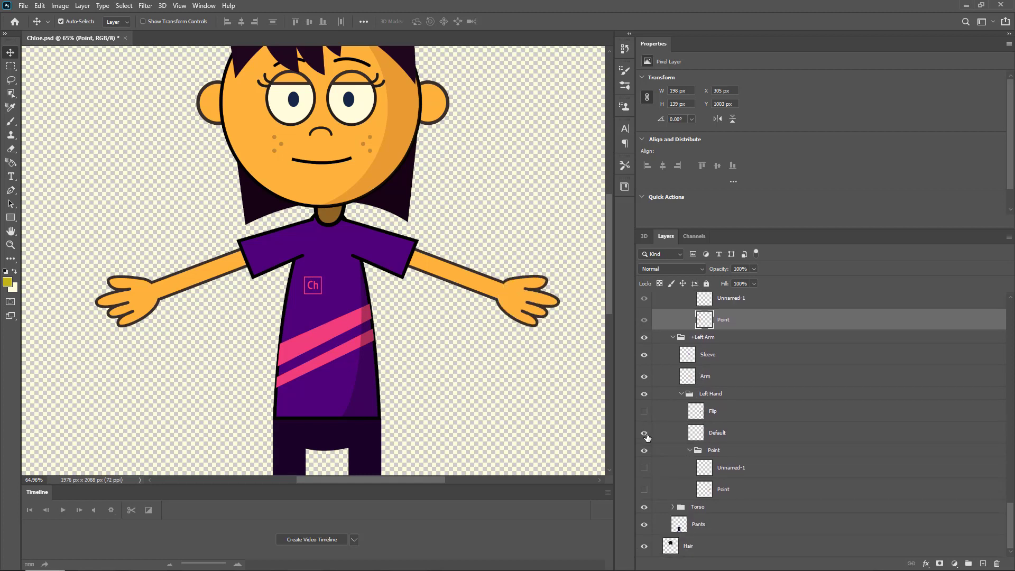
- Save the Chloe.psd artwork and switch to a maximized Character Animator window
key("ctrl+s")
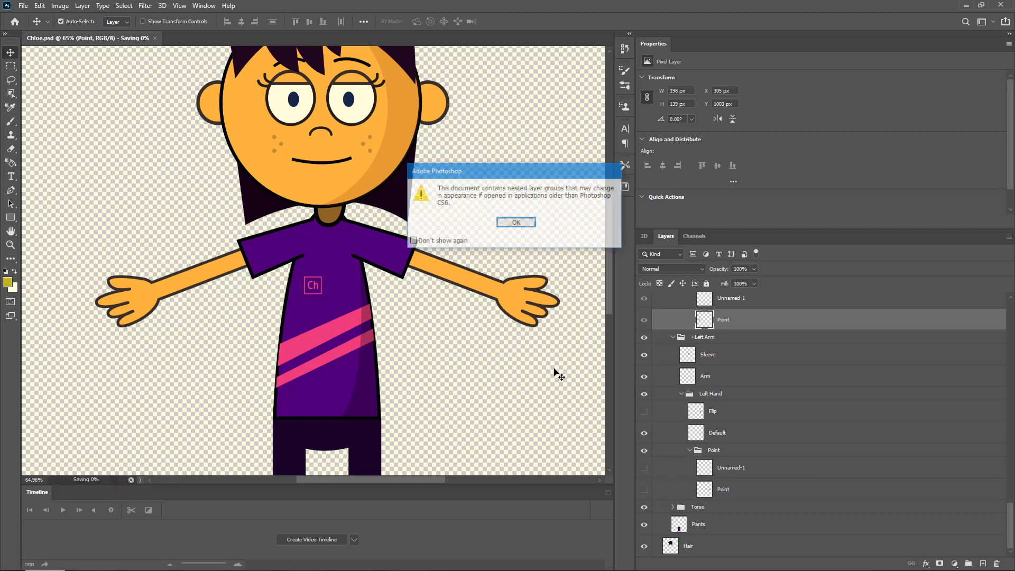
left_click(524, 221)
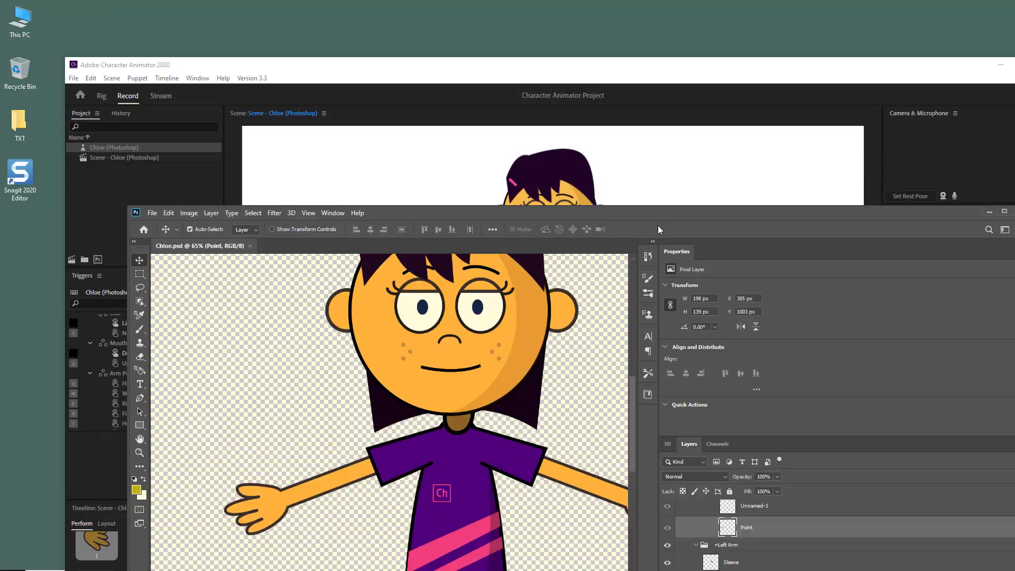
left_click(673, 163)
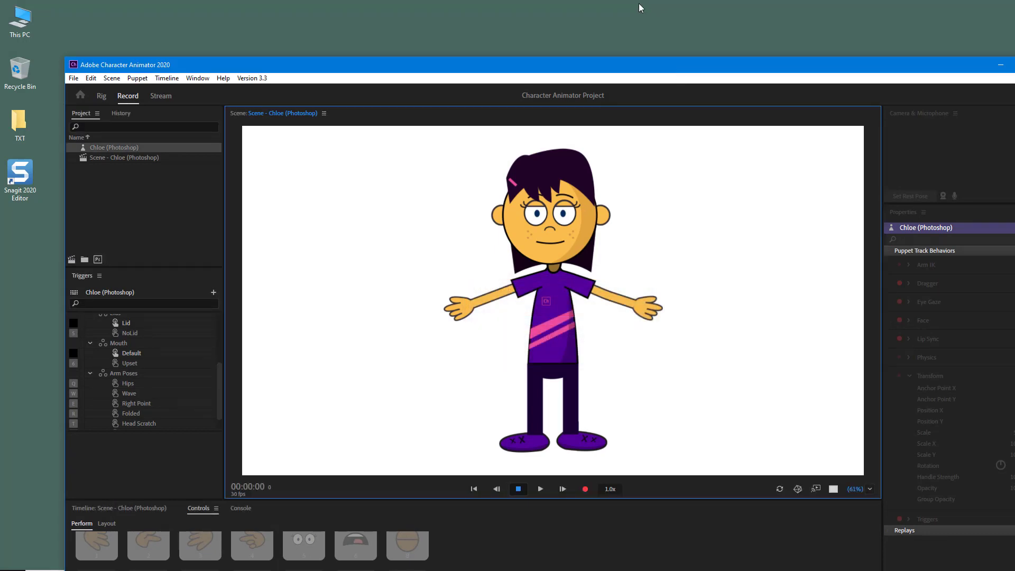
double_click(601, 65)
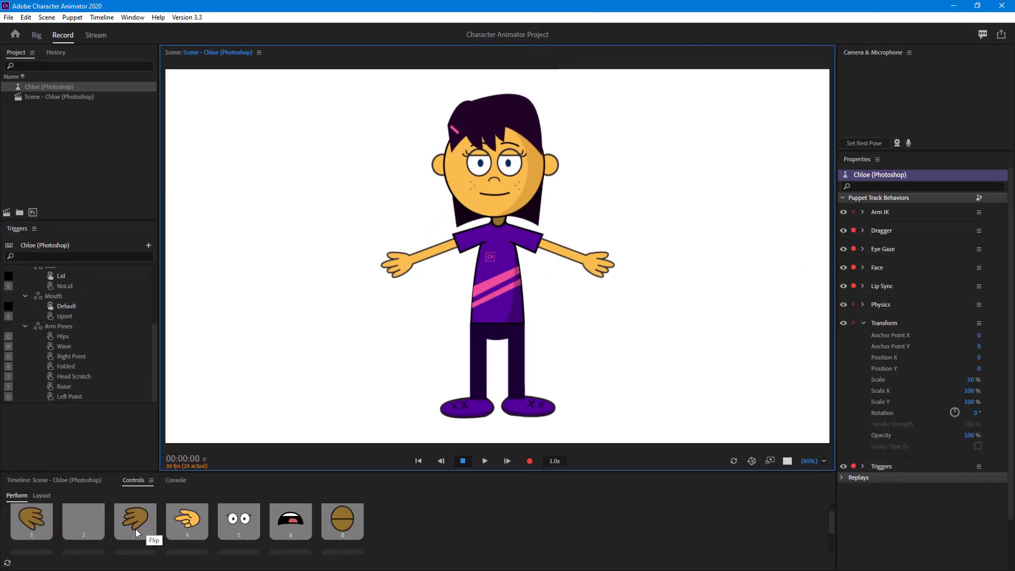
- Test the second performance control on the Chloe puppet and switch back to Photoshop
scroll(90, 531, "up", 1)
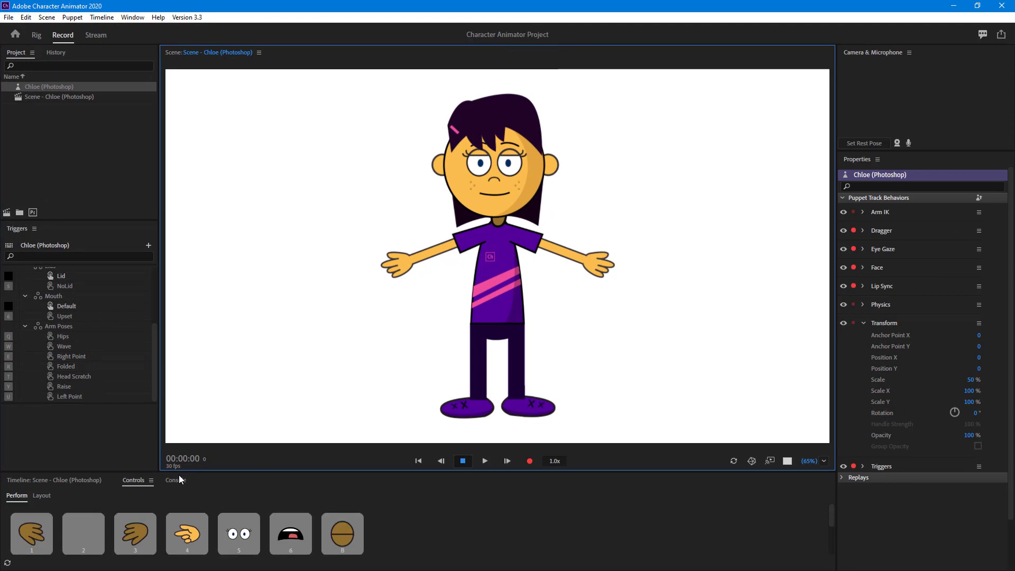
left_click(86, 525)
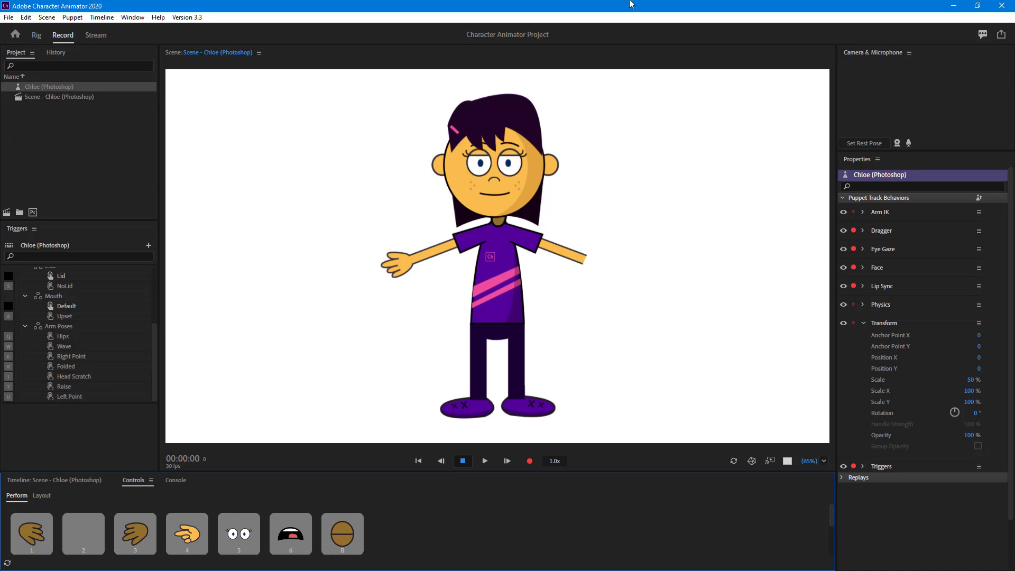
left_click_drag(632, 5, 652, 244)
double_click(652, 243)
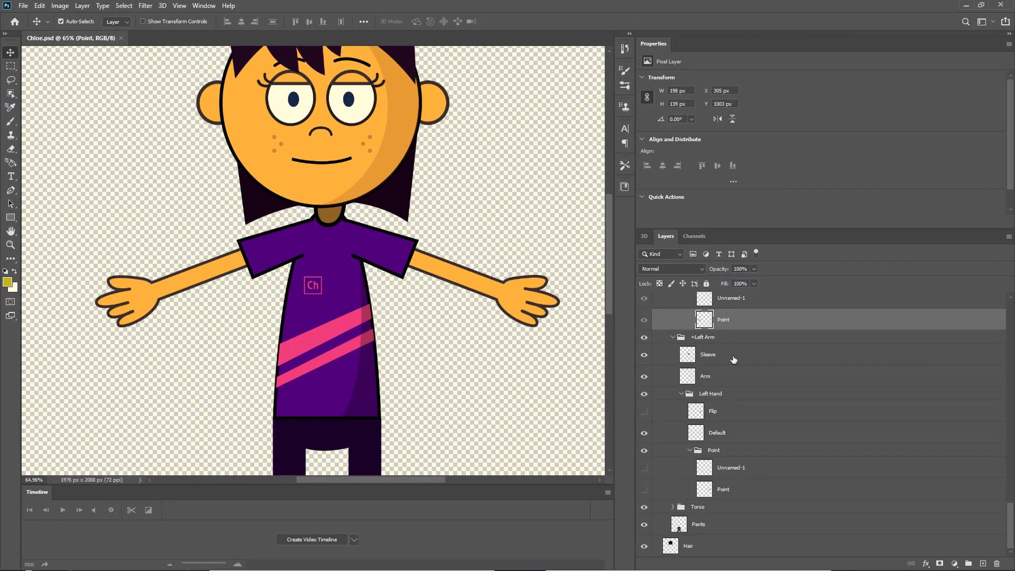
- Show the Unnamed-1 and Point layers inside the Left Hand's Point group, and hide the Point group itself
scroll(694, 412, "up", 1)
scroll(635, 464, "down", 1)
left_click(644, 468)
left_click(644, 489)
left_click(644, 450)
- Save the corrected Chloe.psd and switch to a maximized Character Animator window to view the puppet's performance controls
key("ctrl+s")
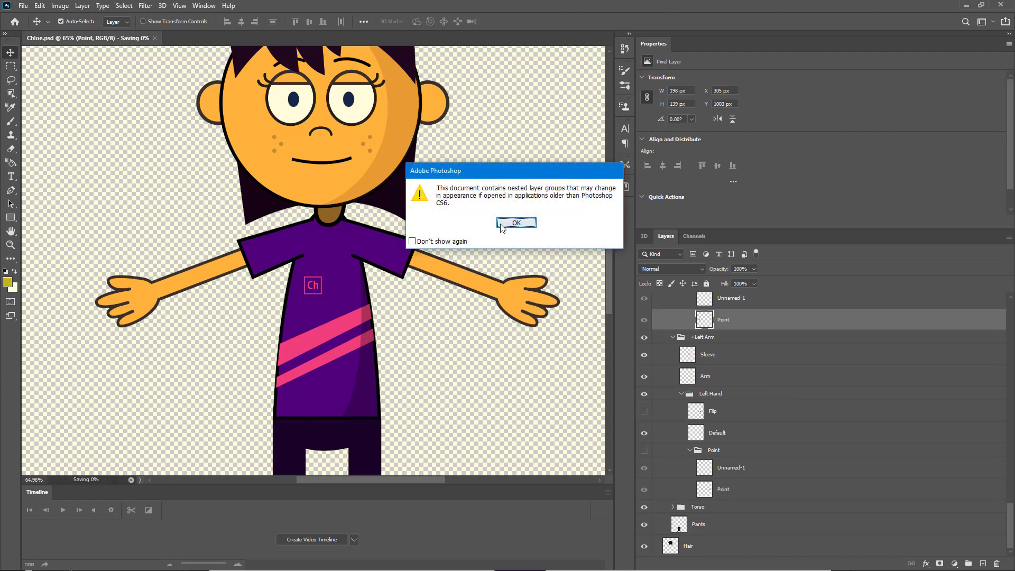
left_click(518, 227)
left_click_drag(652, 5, 652, 254)
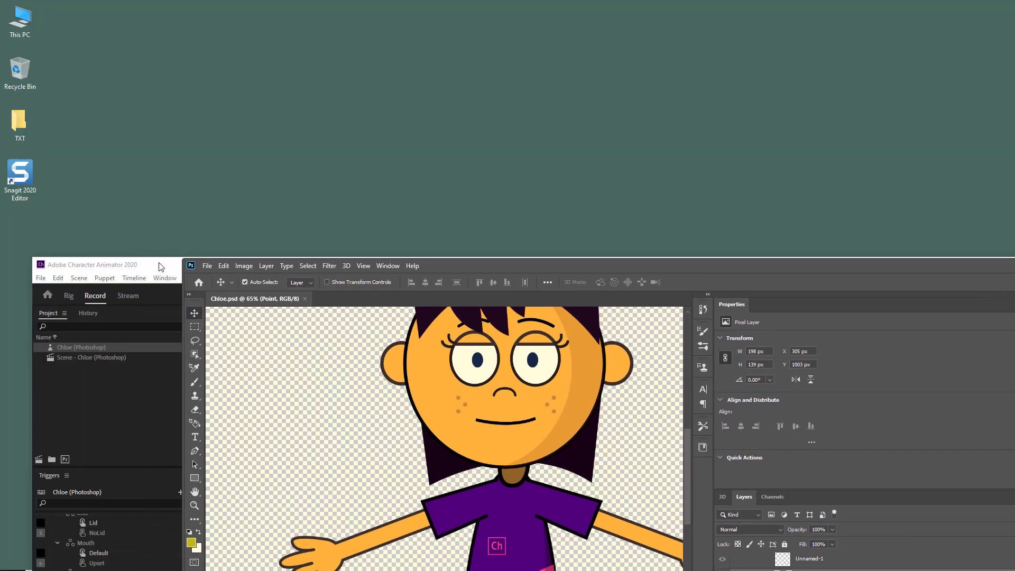
left_click(160, 267)
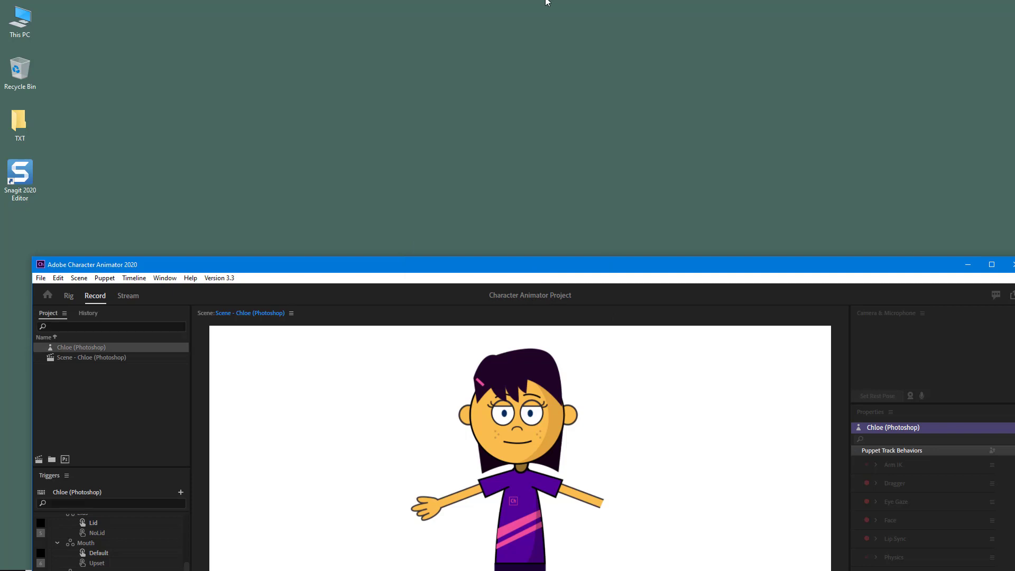
double_click(548, 264)
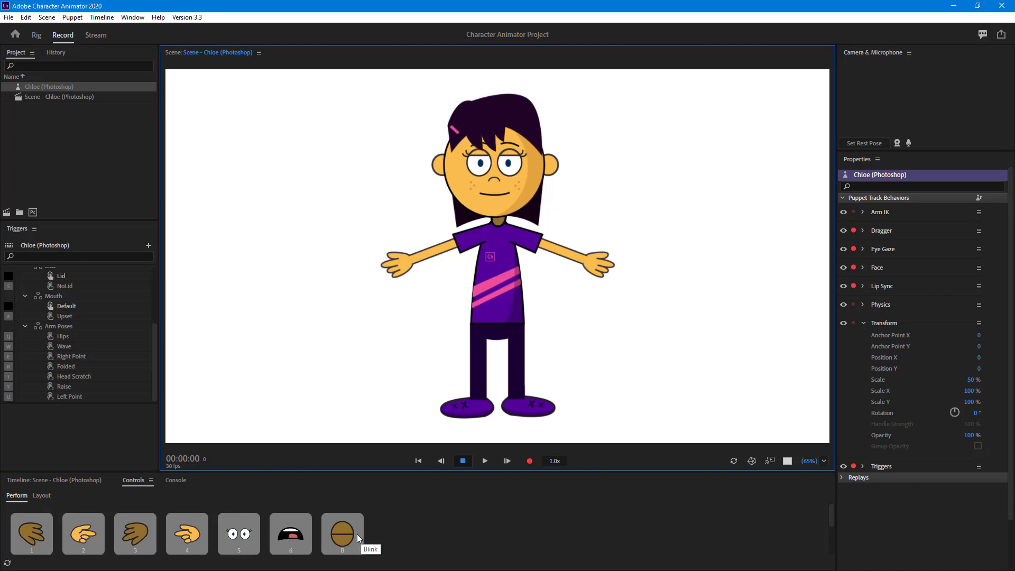
- Switch back to a maximized Photoshop window and collapse the +AltMouth and +Mouth groups inside the Head group
key("super+Down")
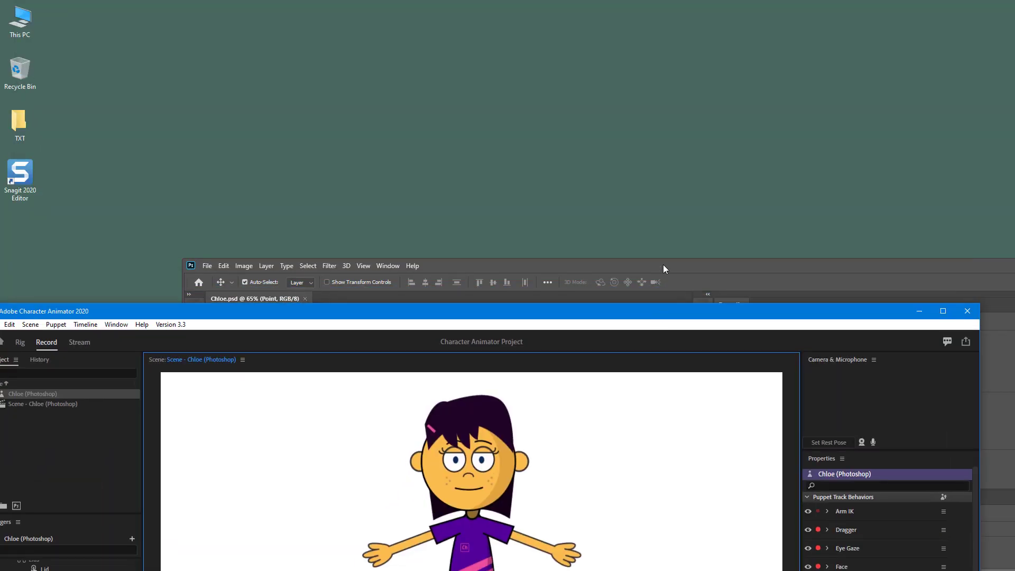
left_click_drag(663, 264, 633, 3)
scroll(770, 421, "up", 10)
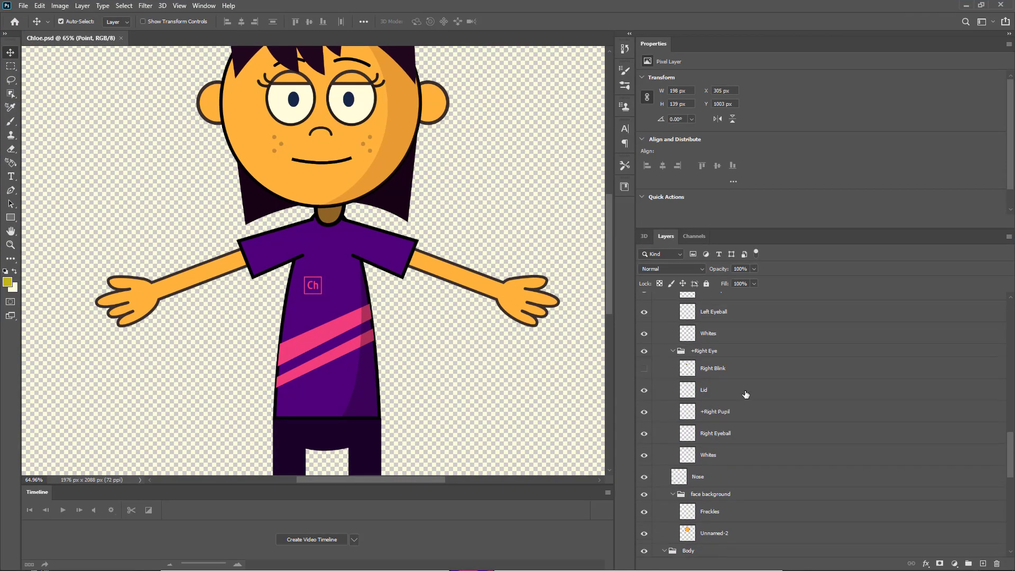
scroll(770, 421, "up", 6)
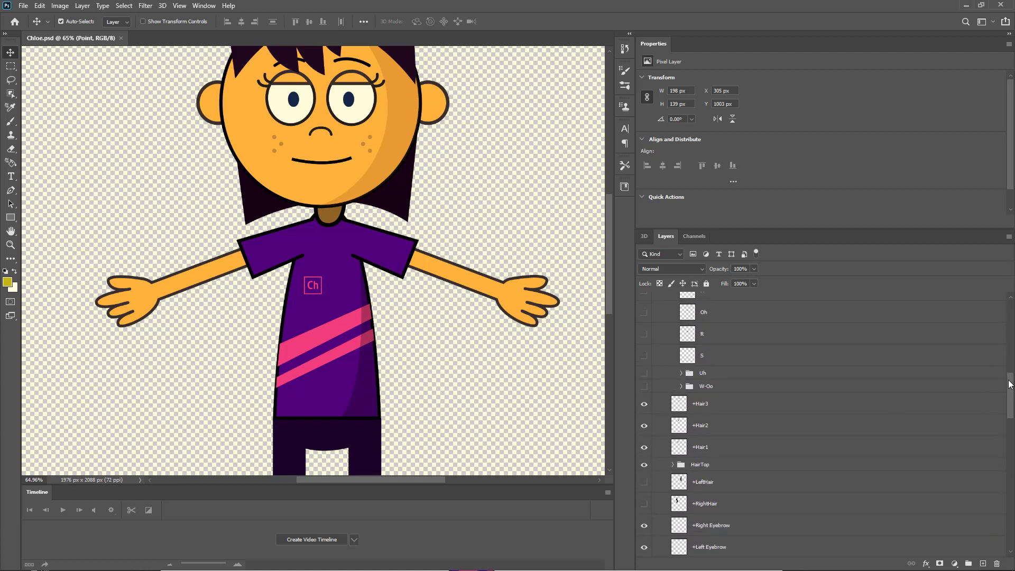
left_click_drag(1010, 384, 1010, 308)
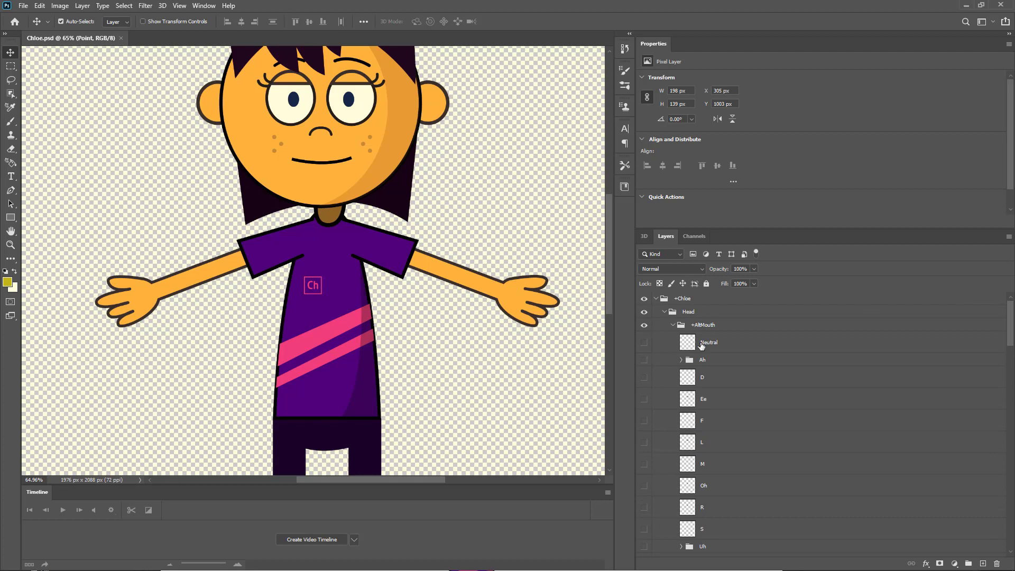
scroll(701, 352, "down", 5)
scroll(717, 435, "up", 5)
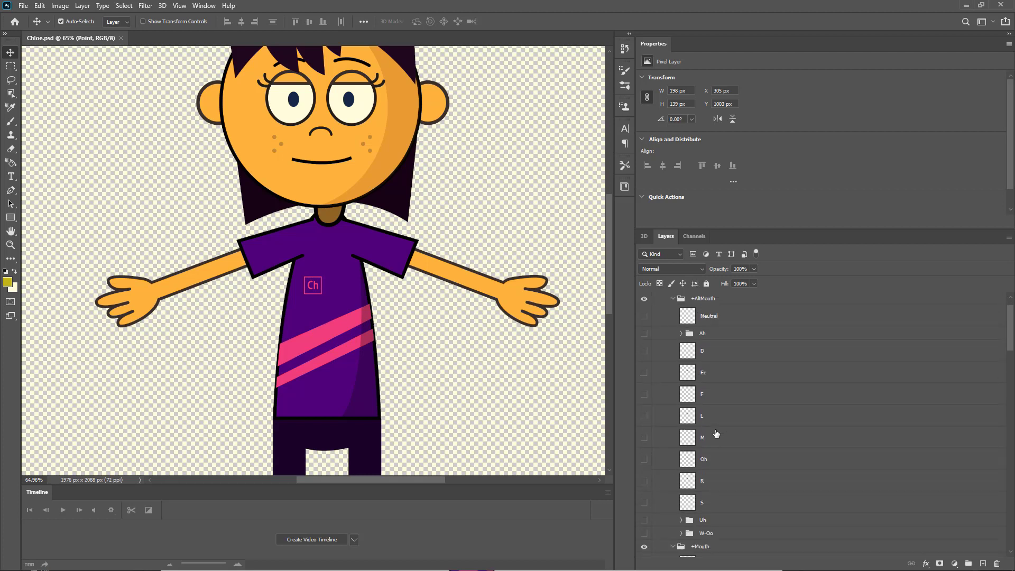
left_click(673, 325)
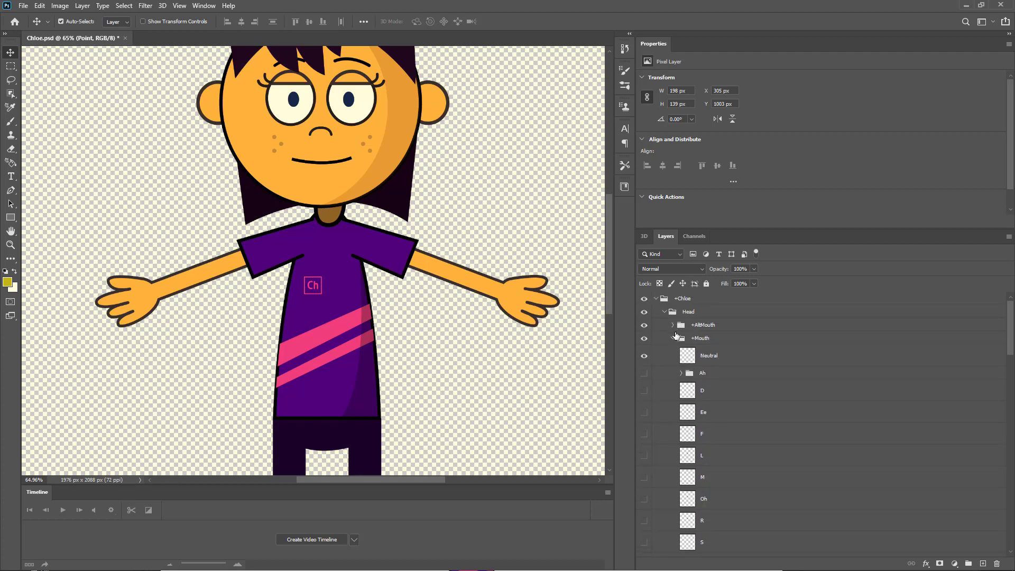
left_click(674, 339)
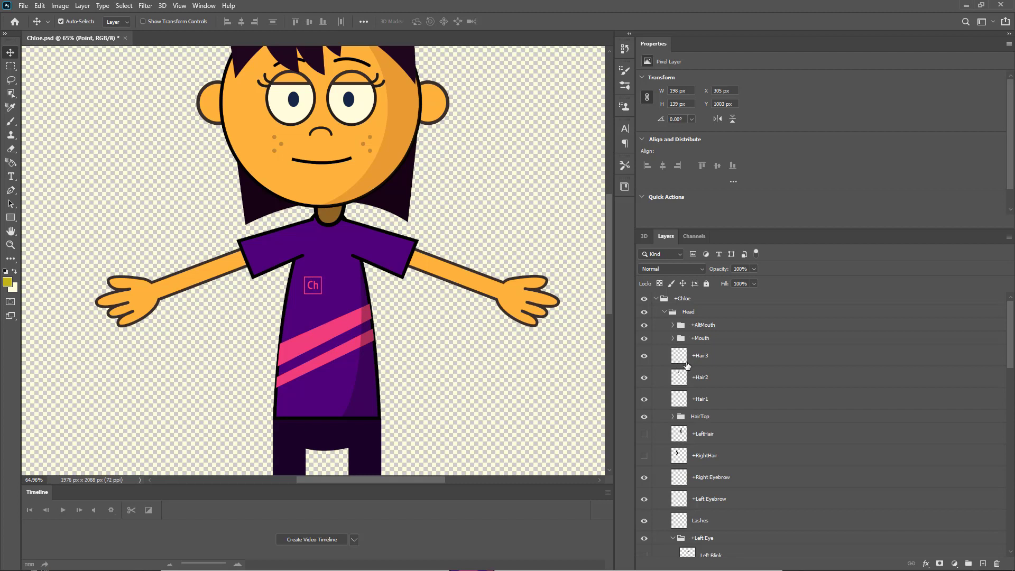
- Examine the Head group's hair, eyebrow, lashes, eye, nose and face background layers
scroll(683, 427, "down", 3)
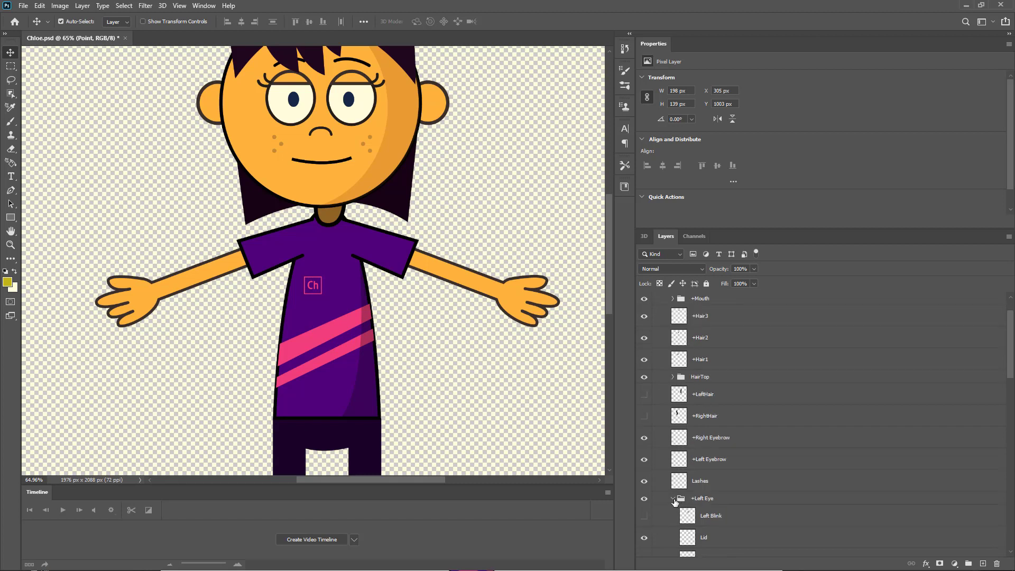
scroll(694, 457, "down", 1)
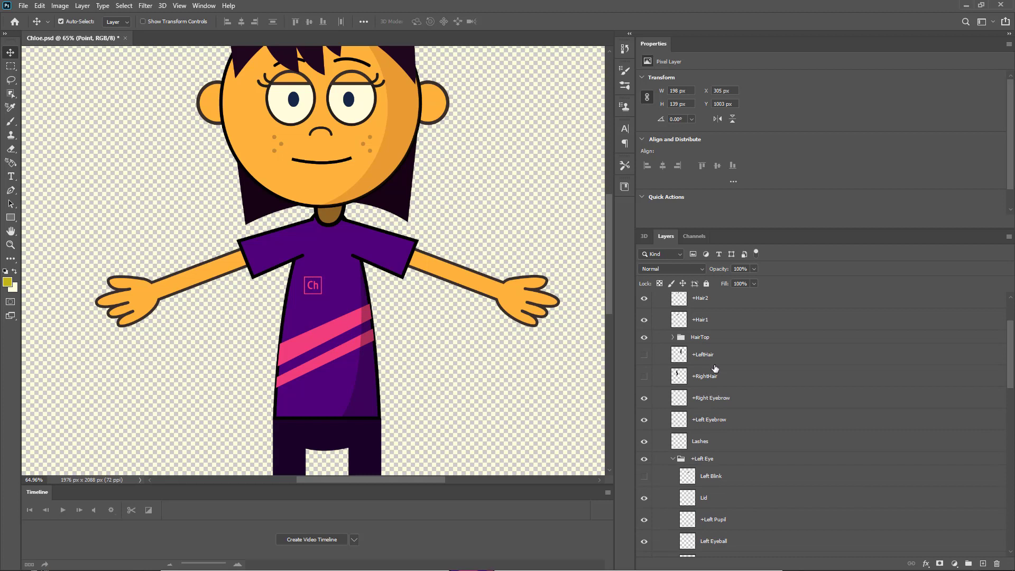
left_click(719, 361)
left_click(730, 378)
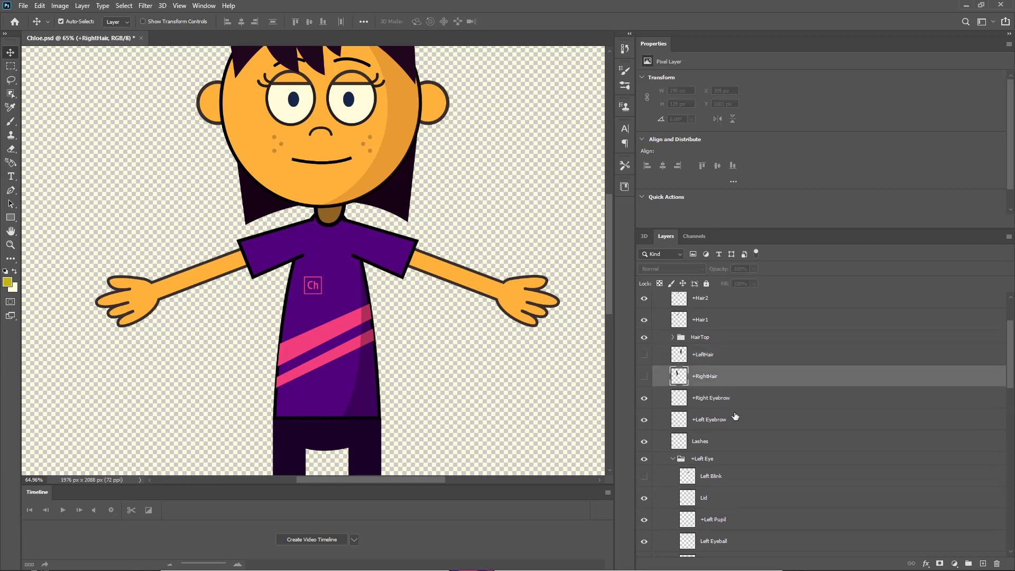
scroll(735, 416, "down", 2)
left_click(731, 375)
scroll(725, 413, "down", 2)
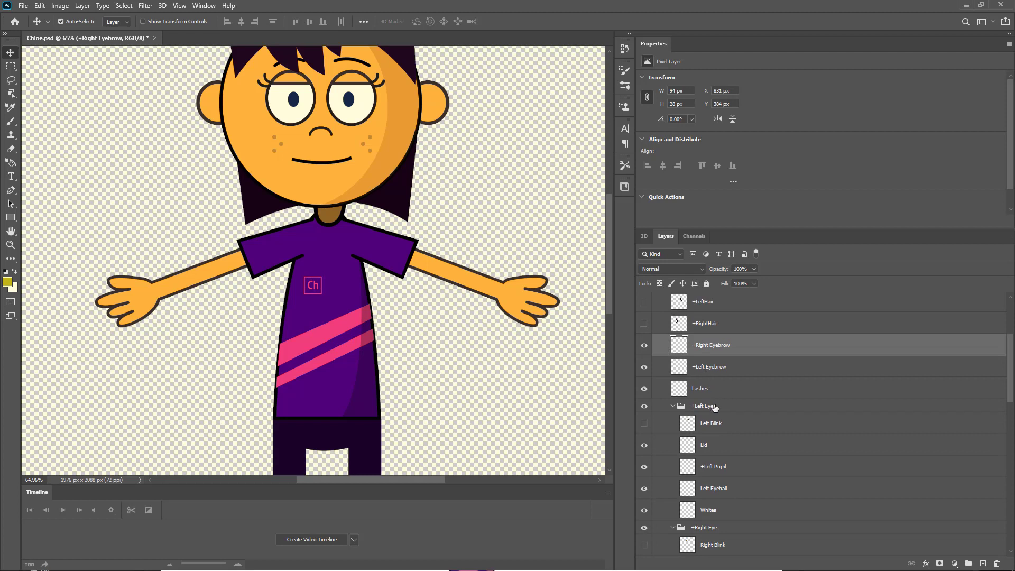
scroll(715, 408, "down", 1)
left_click(715, 376)
scroll(713, 427, "down", 8)
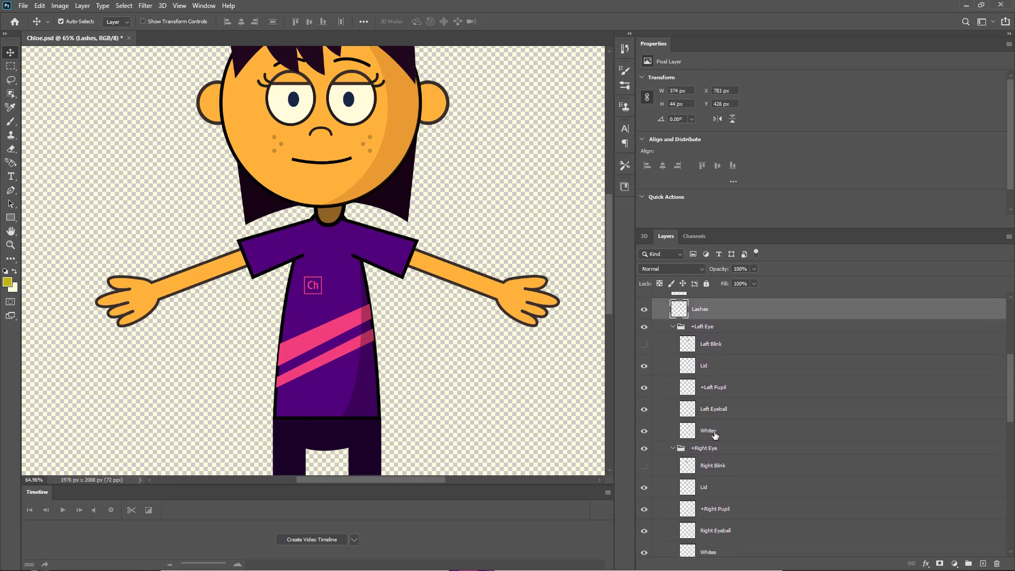
scroll(720, 505, "up", 1)
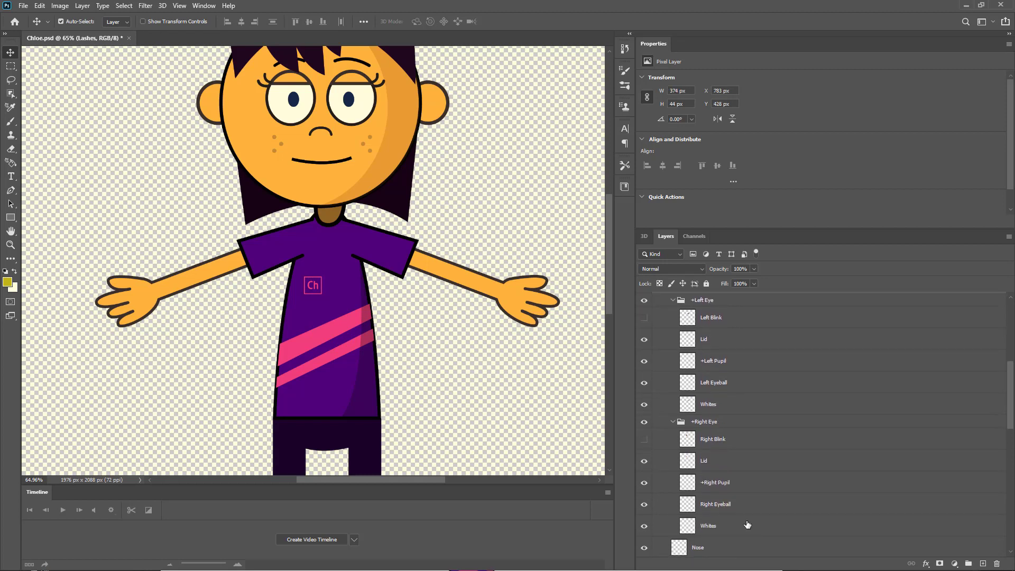
scroll(721, 505, "down", 5)
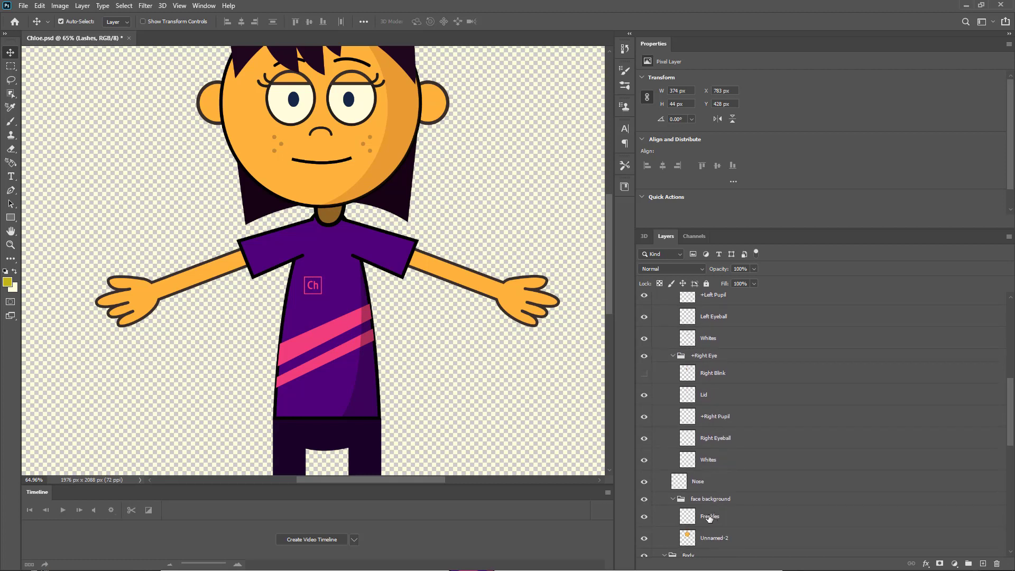
- Show the Right Hand's Flip layer, lighten its skin with a Levels adjustment, and hide the layer again
scroll(709, 517, "down", 8)
scroll(719, 493, "down", 12)
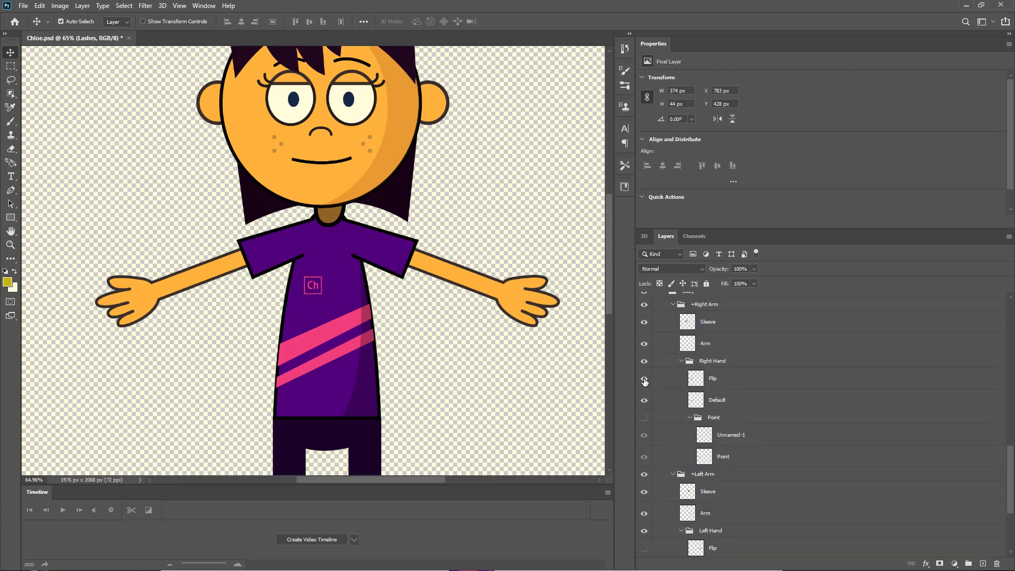
left_click(644, 379)
left_click(644, 380)
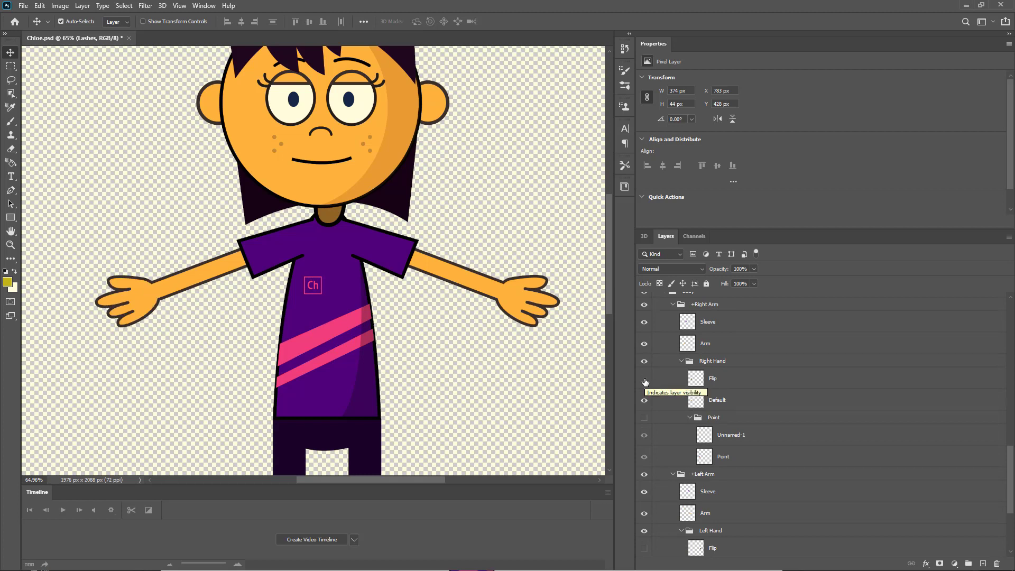
left_click(644, 380)
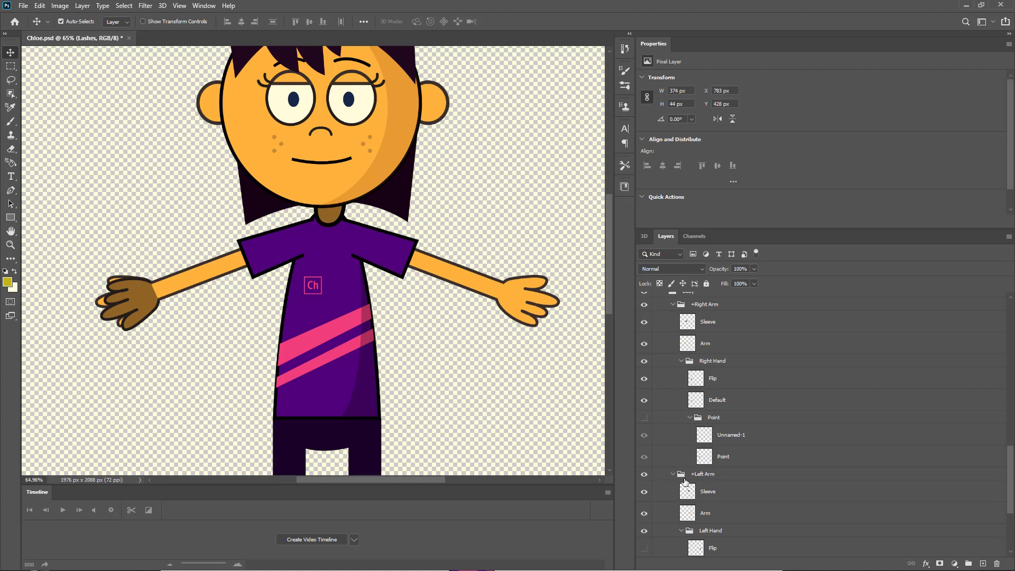
left_click(715, 377)
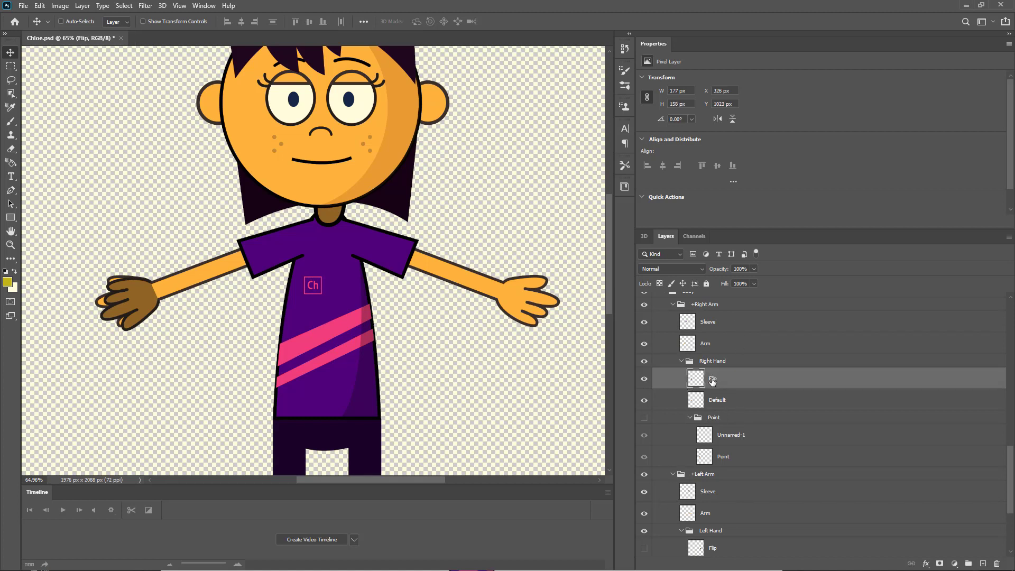
key("ctrl+l")
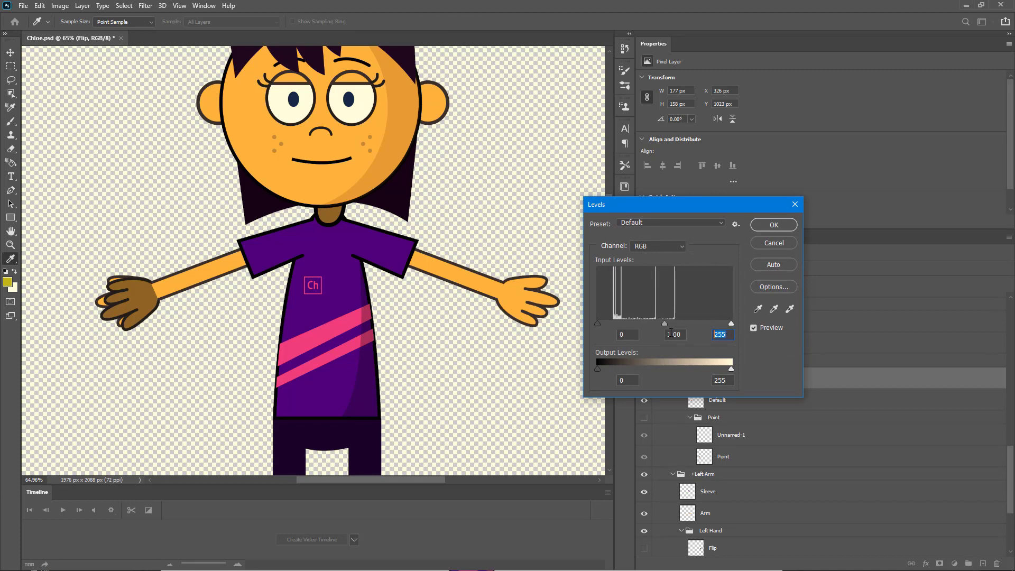
key("Return")
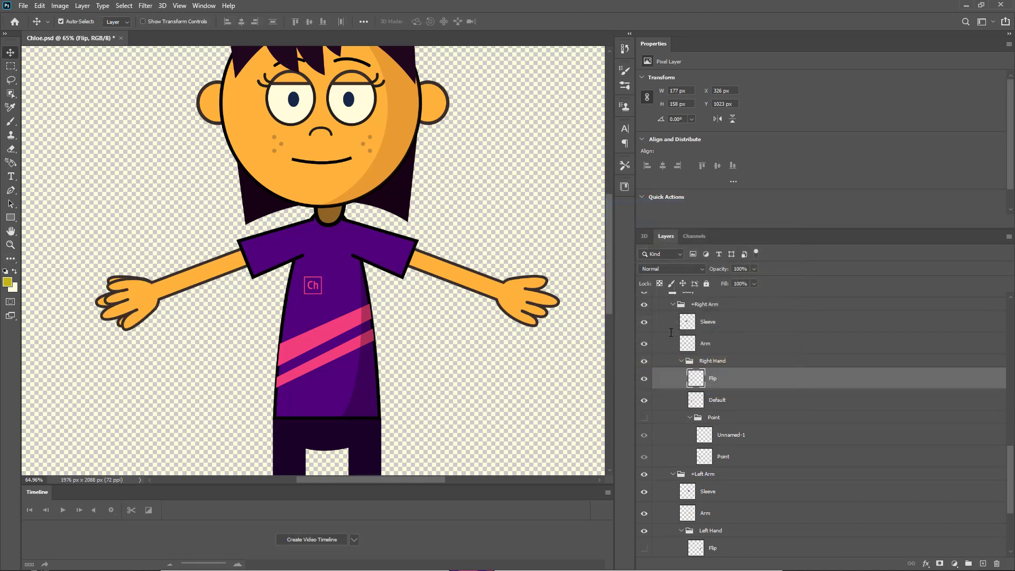
left_click(645, 381)
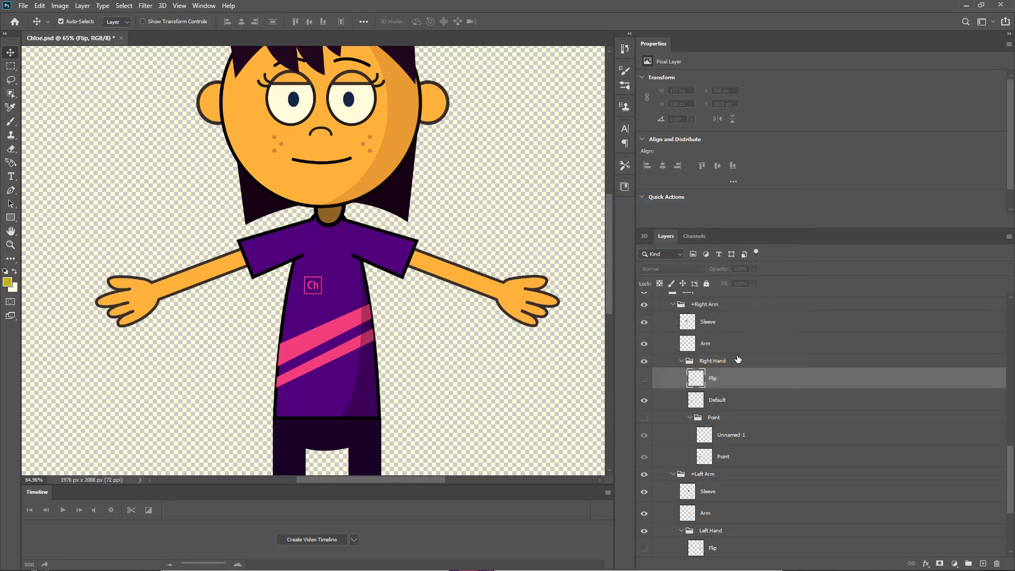
- Show the Left Hand's Flip layer, lighten it with Levels using a white input level of 150, and hide it again
scroll(767, 456, "down", 2)
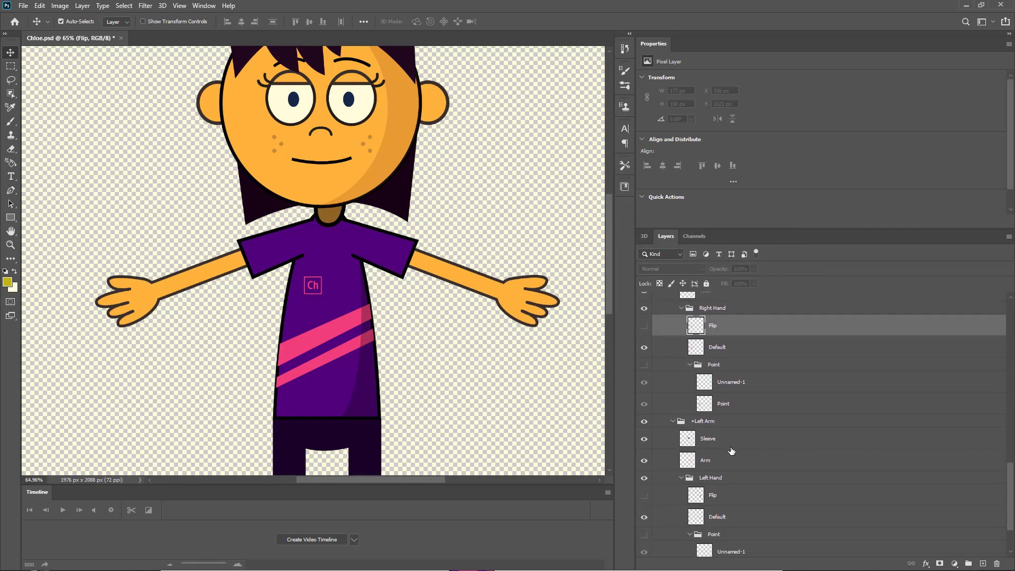
scroll(731, 450, "down", 2)
left_click(709, 428)
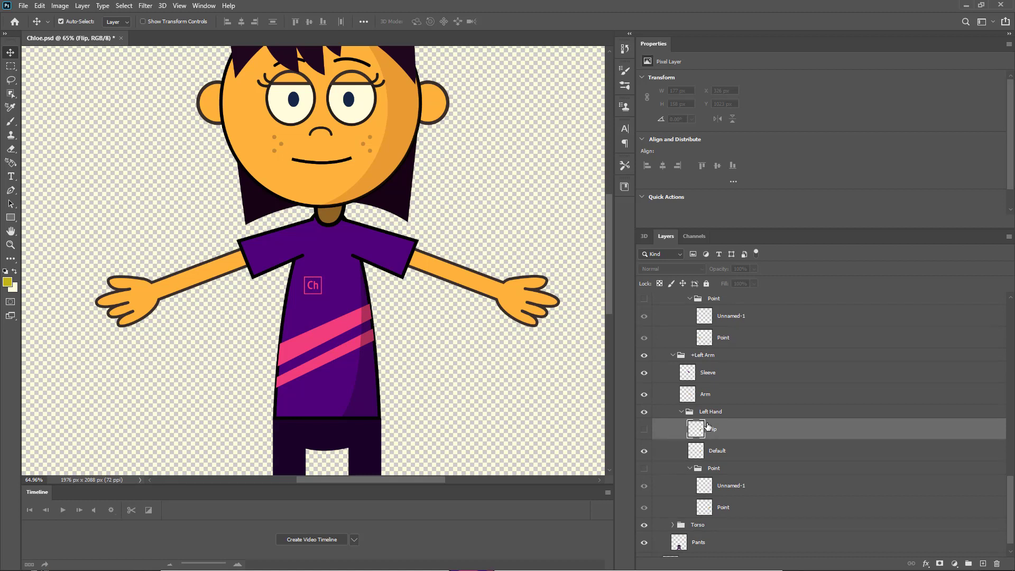
left_click(644, 429)
key("ctrl+l")
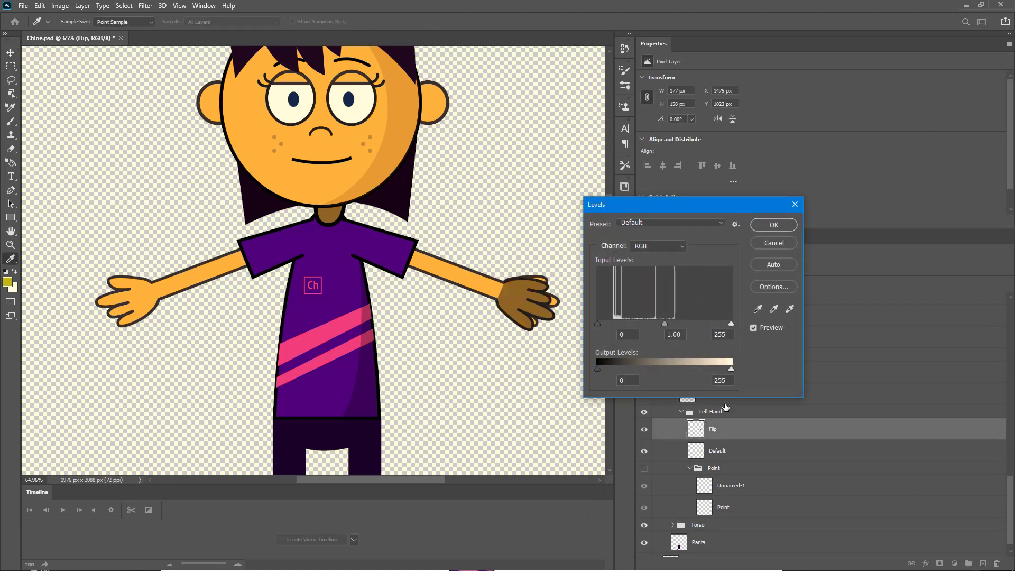
left_click(717, 338)
type("140")
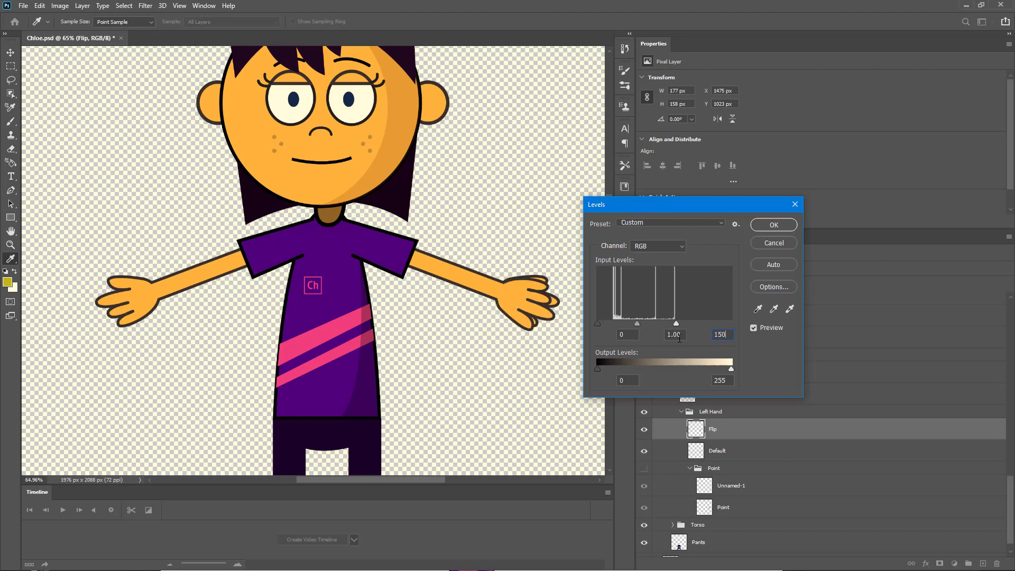
key("Return")
left_click(644, 429)
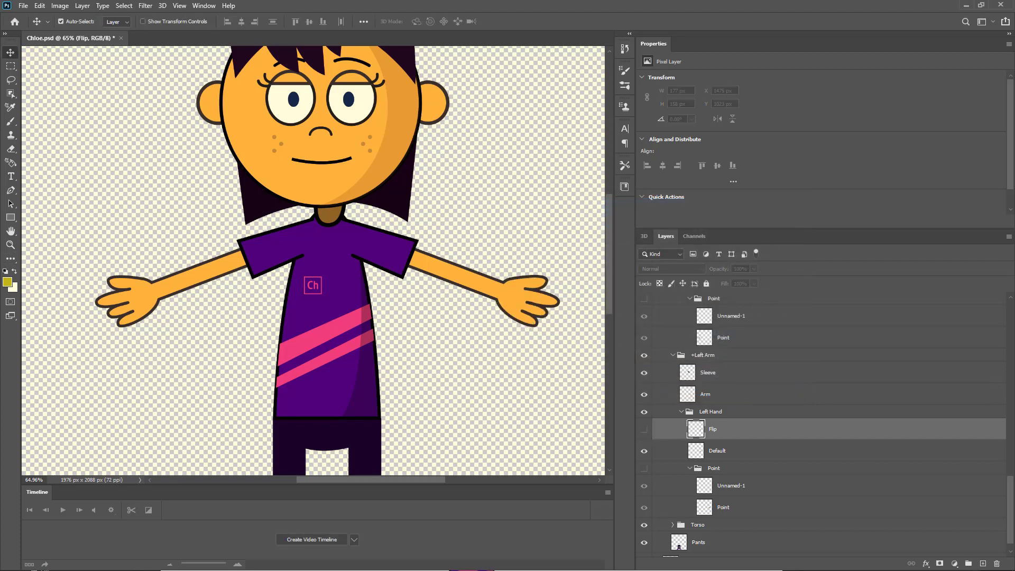
- Collapse the Head and Body groups inside the +Chloe group
scroll(733, 466, "up", 10)
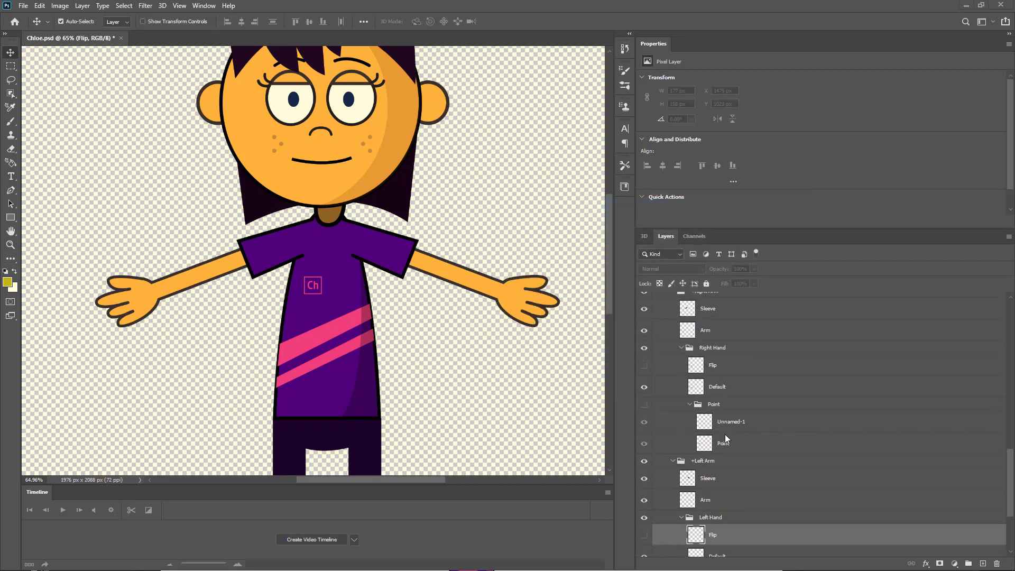
scroll(774, 345, "up", 6)
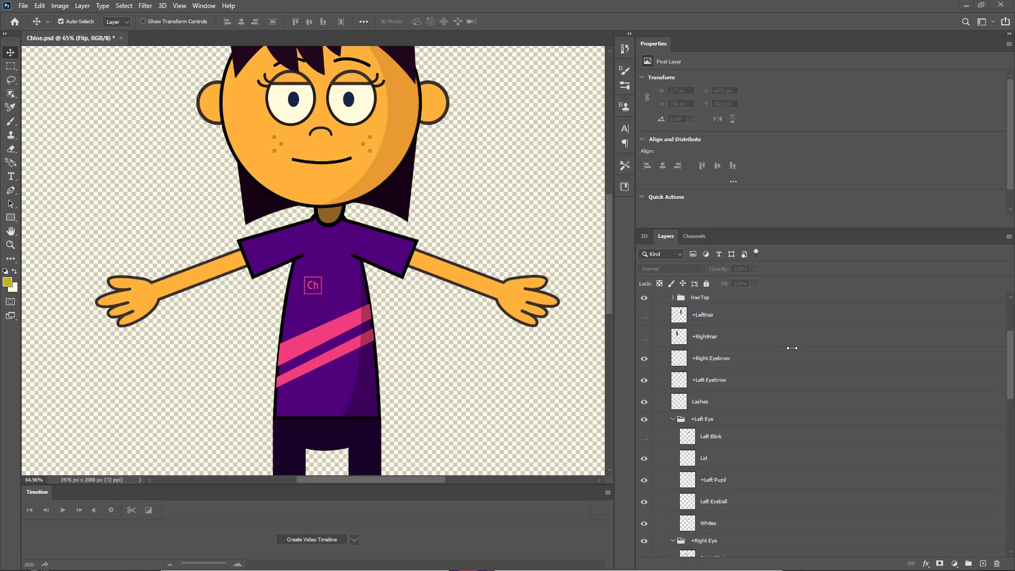
left_click(664, 312)
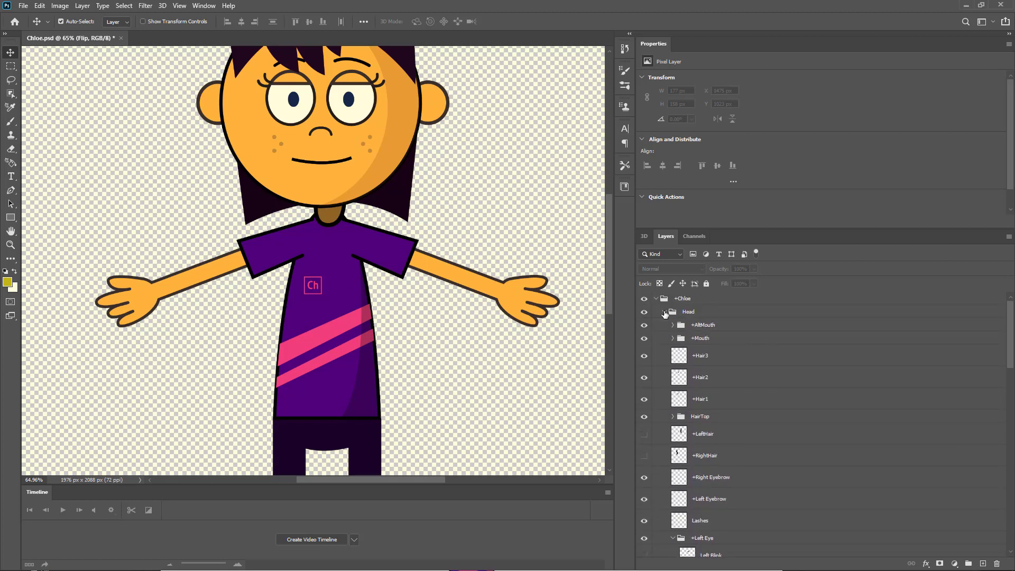
left_click(670, 325)
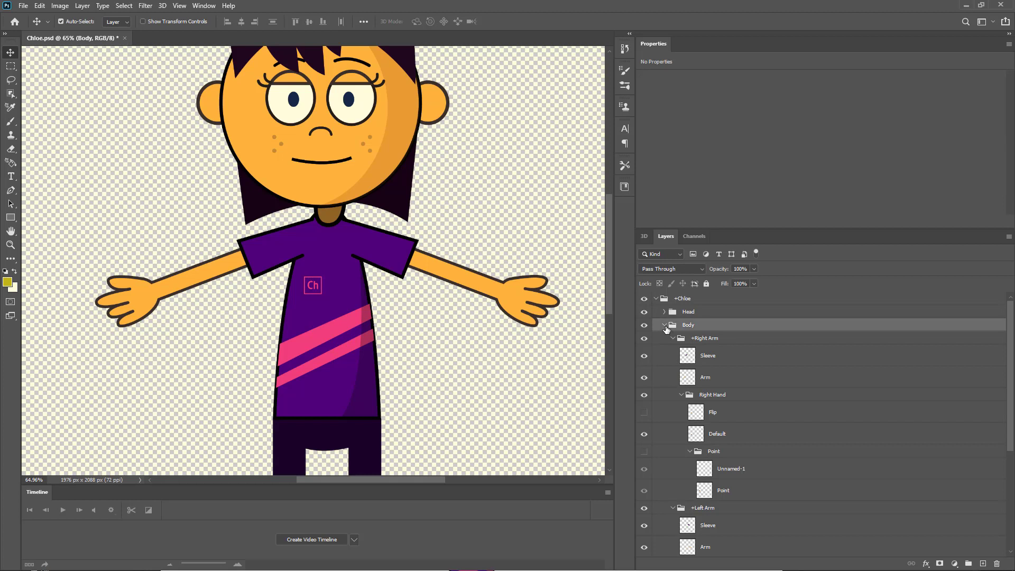
left_click(664, 324)
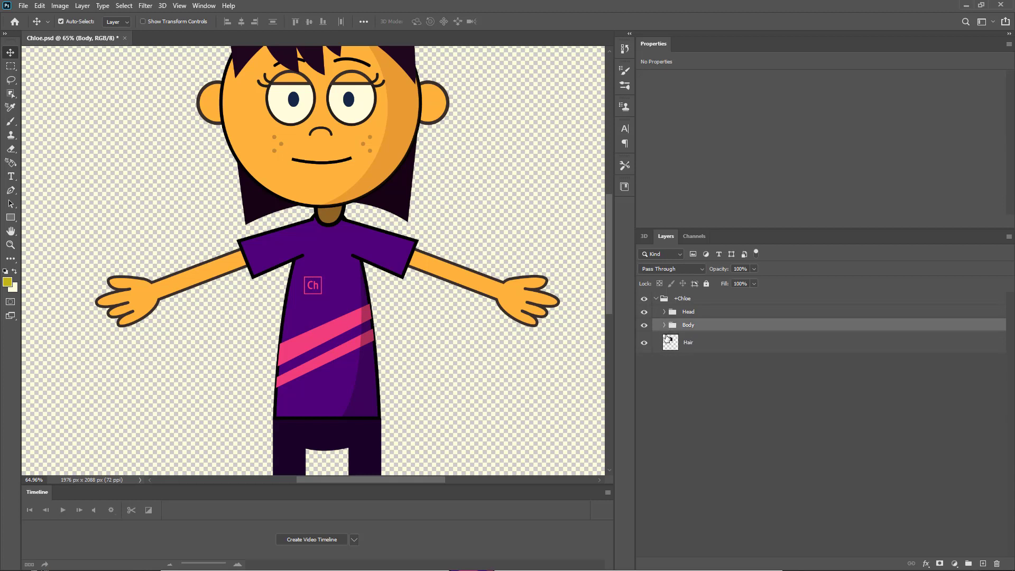
- Toggle the Head and Body groups' visibility to check their contents, and collapse the +Right Arm and +Left Arm groups inside Body
left_click(645, 313)
left_click(645, 315)
left_click(644, 326)
left_click(665, 326)
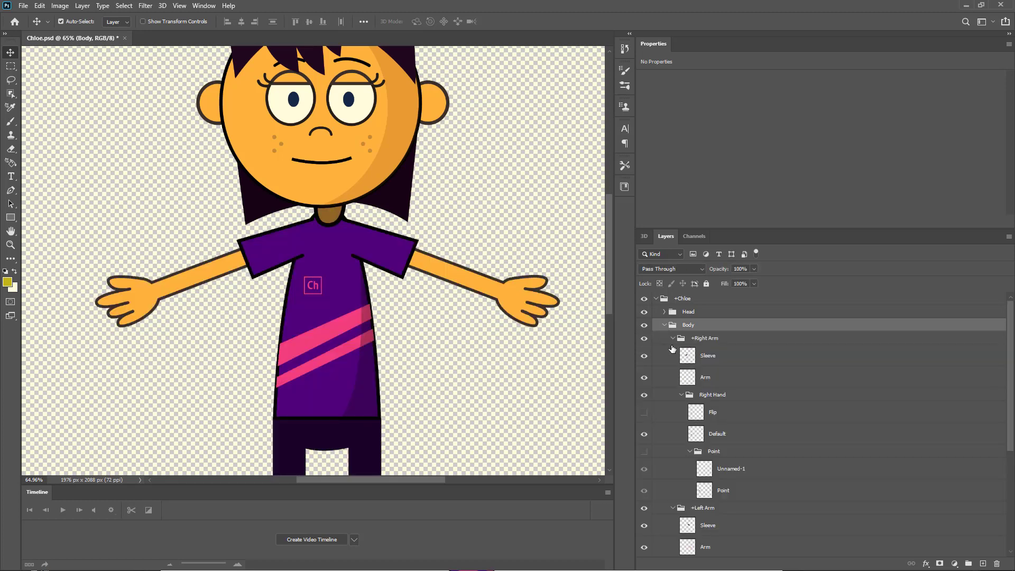
left_click(673, 338)
left_click(673, 352)
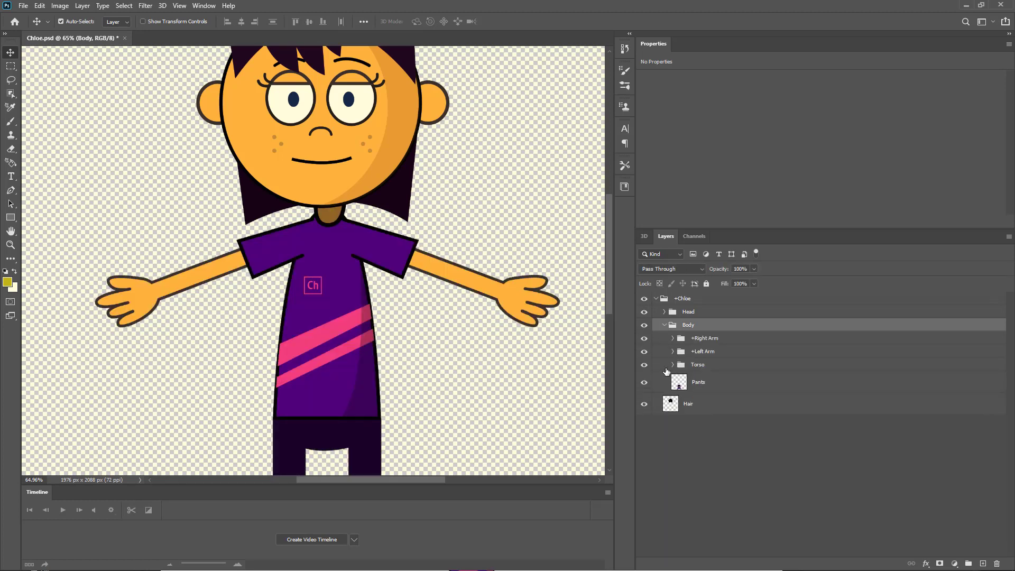
- Expand the Torso group and toggle the visibility of the group and its Unnamed-1 layer to check which artwork they contain
left_click(644, 365)
left_click(644, 365)
left_click(674, 365)
left_click(643, 385)
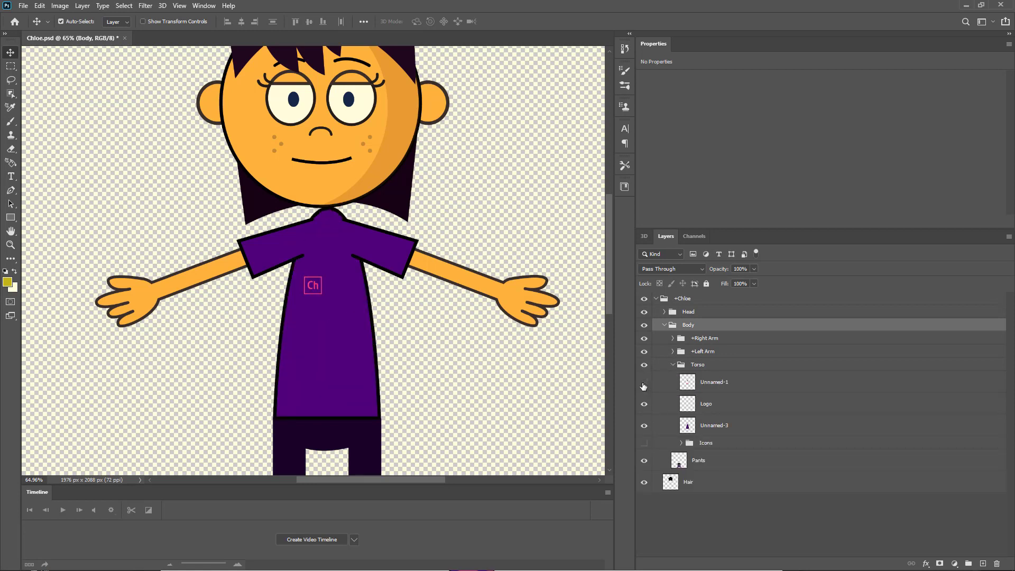
left_click(644, 385)
left_click(644, 385)
left_click(644, 385)
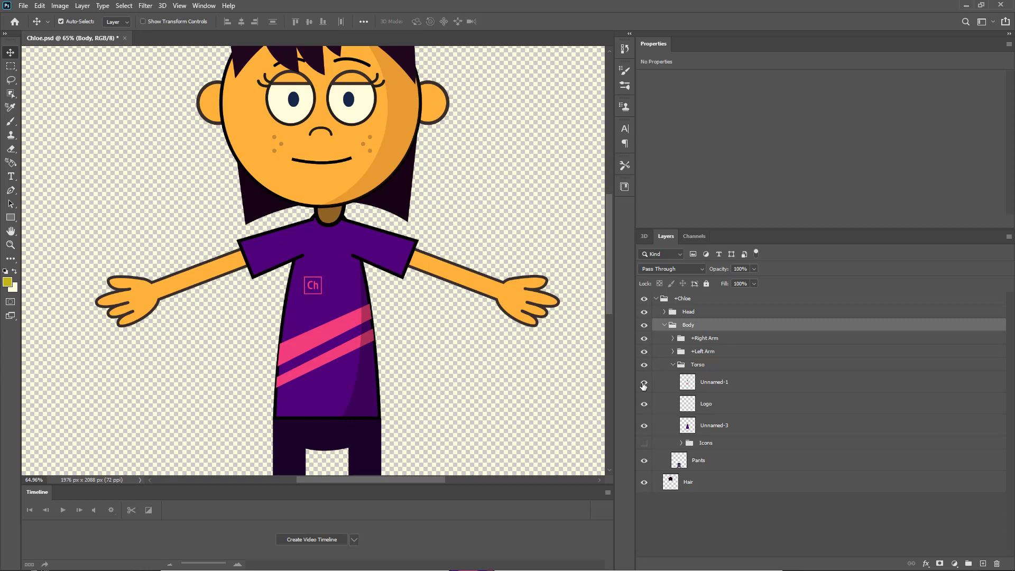
- Erase the pink stripes from the shirt on the Torso group's Unnamed-1 layer using the Eraser at brush size 45
left_click(715, 390)
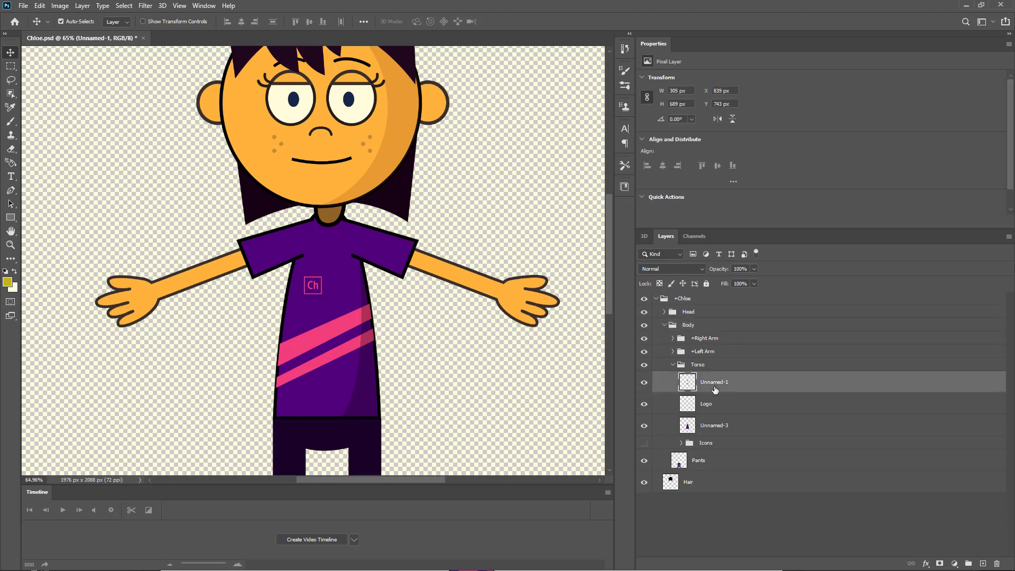
left_click(644, 384)
left_click(644, 384)
key("b")
left_click(12, 151)
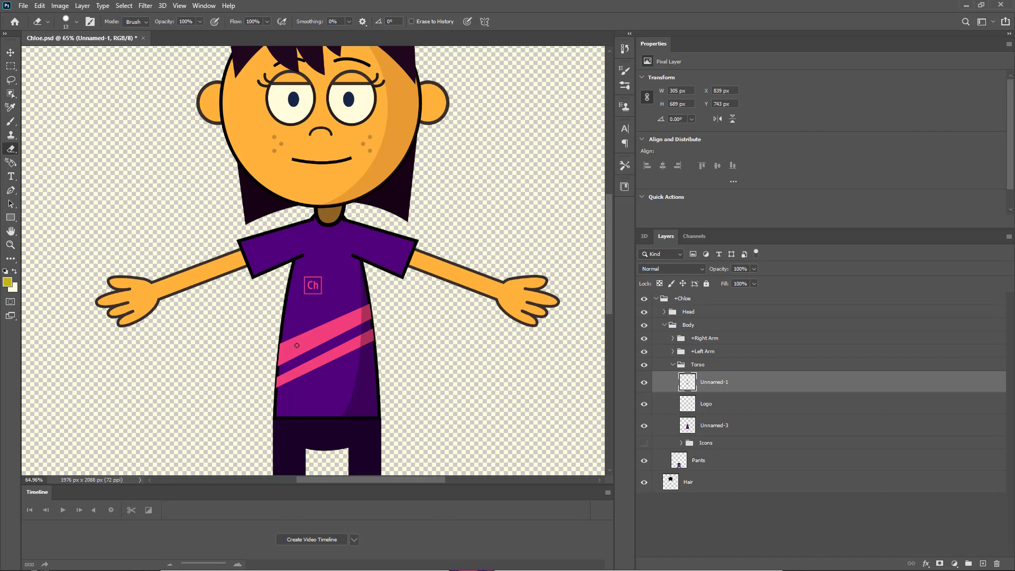
key("Delete")
key("bracketright")
key("bracketright")
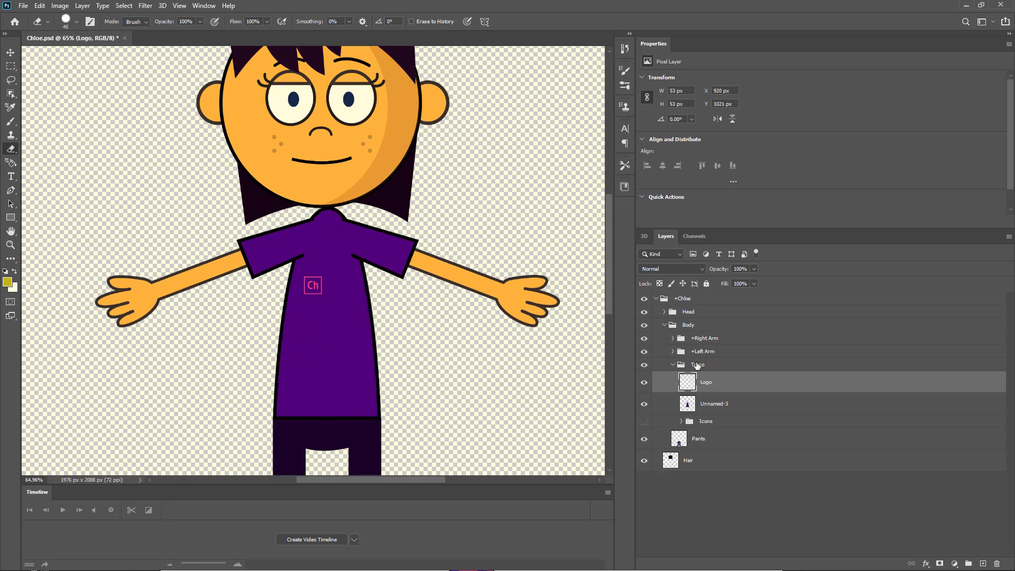
key("ctrl+z")
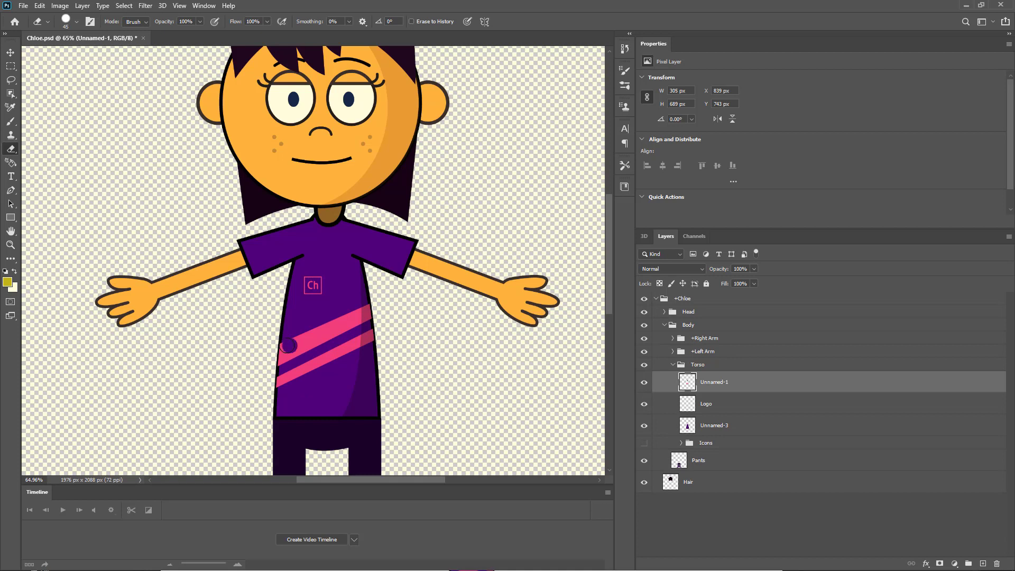
mouse_move(288, 349)
left_mouse_down()
mouse_move(286, 373)
mouse_move(376, 350)
mouse_move(351, 351)
mouse_move(360, 334)
mouse_move(380, 333)
mouse_move(376, 318)
mouse_move(355, 313)
mouse_move(271, 386)
left_mouse_up()
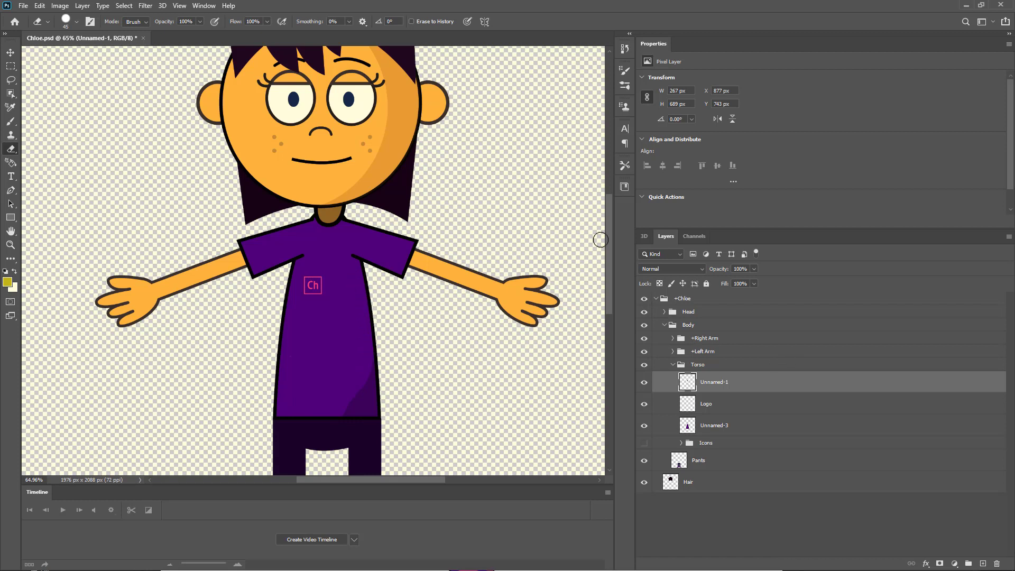
- Delete the Logo layer from the Torso group
left_click(643, 408)
left_click(761, 412)
key("Delete")
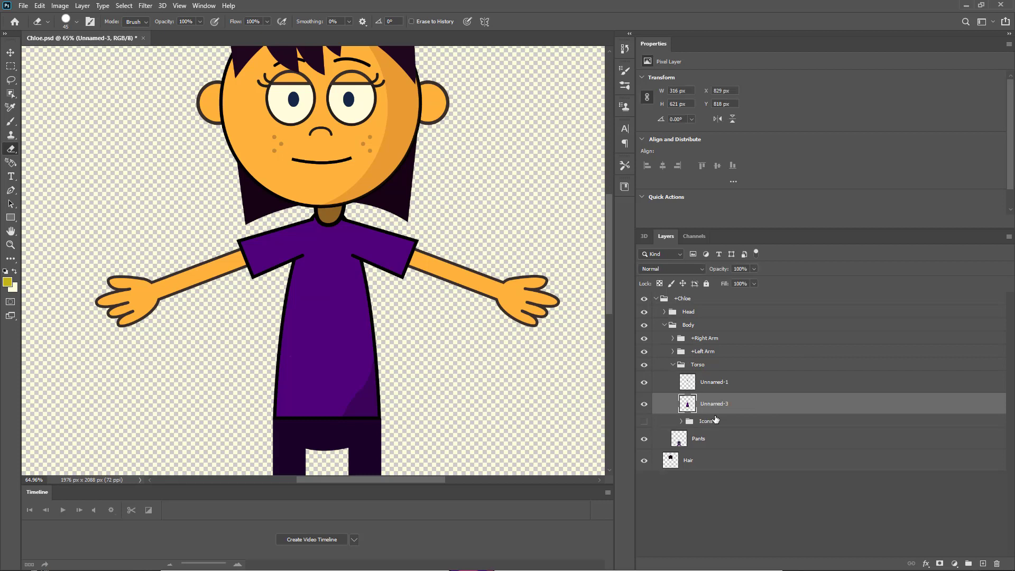
- Lighten the neck on the Torso group's Unnamed-1 layer with Levels, using a white input level of 150
scroll(410, 288, "down", 5)
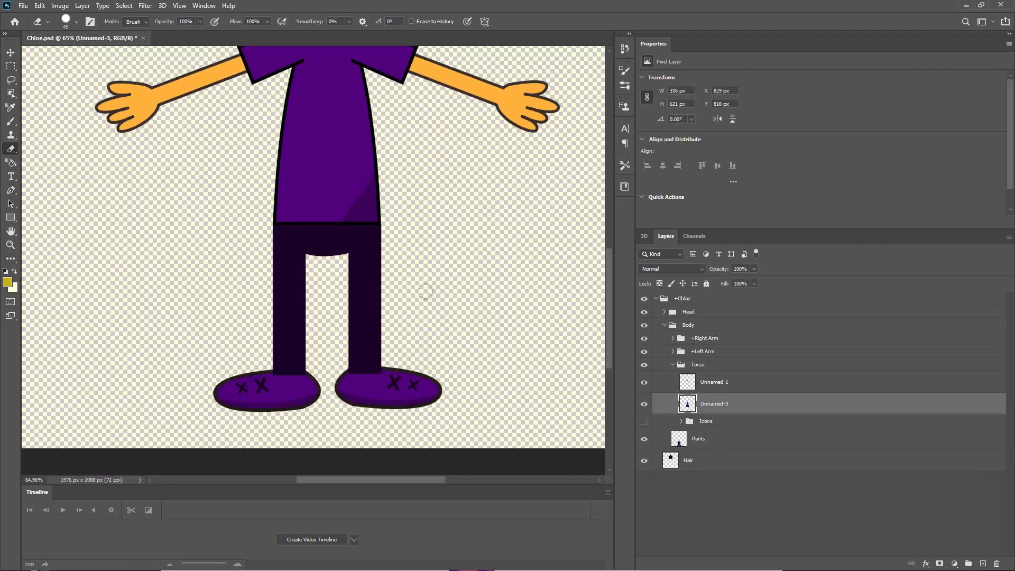
scroll(420, 288, "up", 3)
scroll(416, 285, "up", 1)
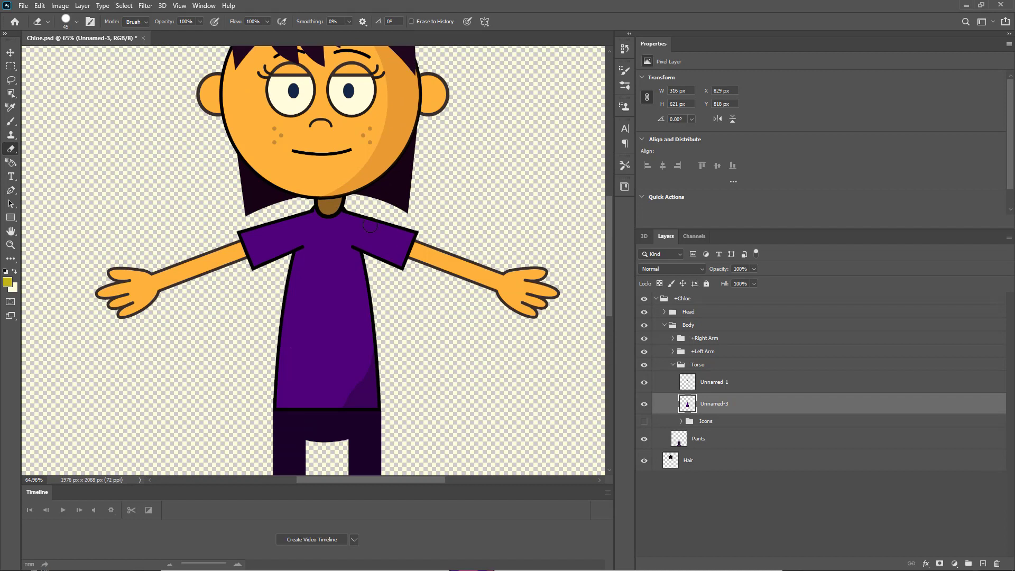
left_click(717, 385)
left_click(60, 6)
mouse_move(105, 38)
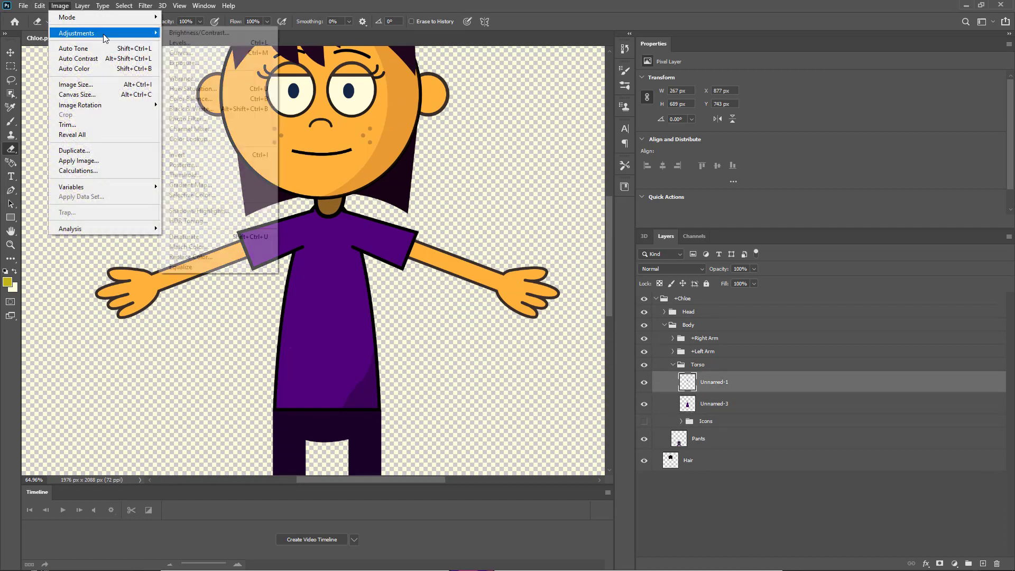
left_click(198, 43)
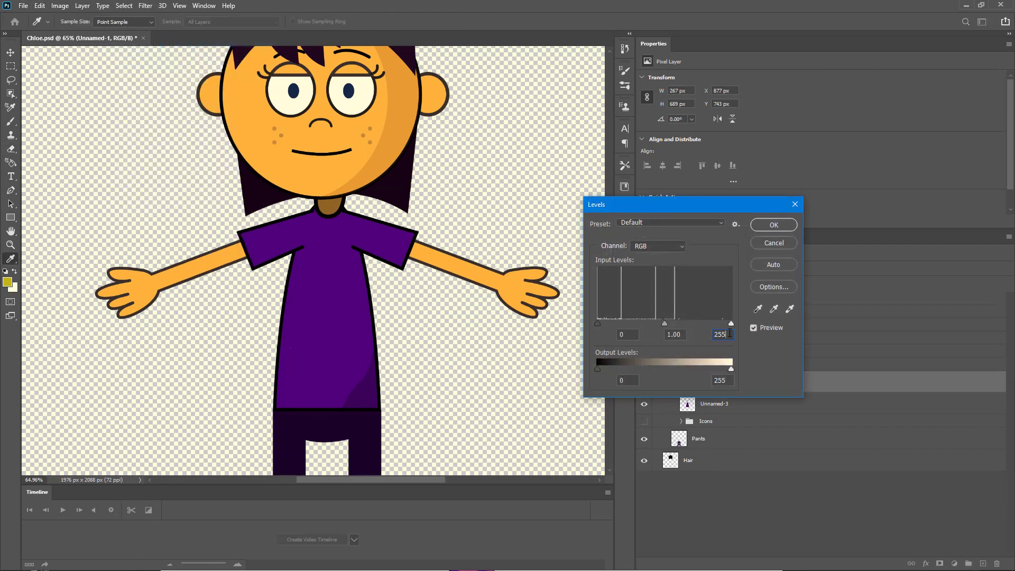
type("150")
left_click(777, 228)
- Save Chloe.psd and switch to Character Animator to check the updated puppet in the scene
key("ctrl+s")
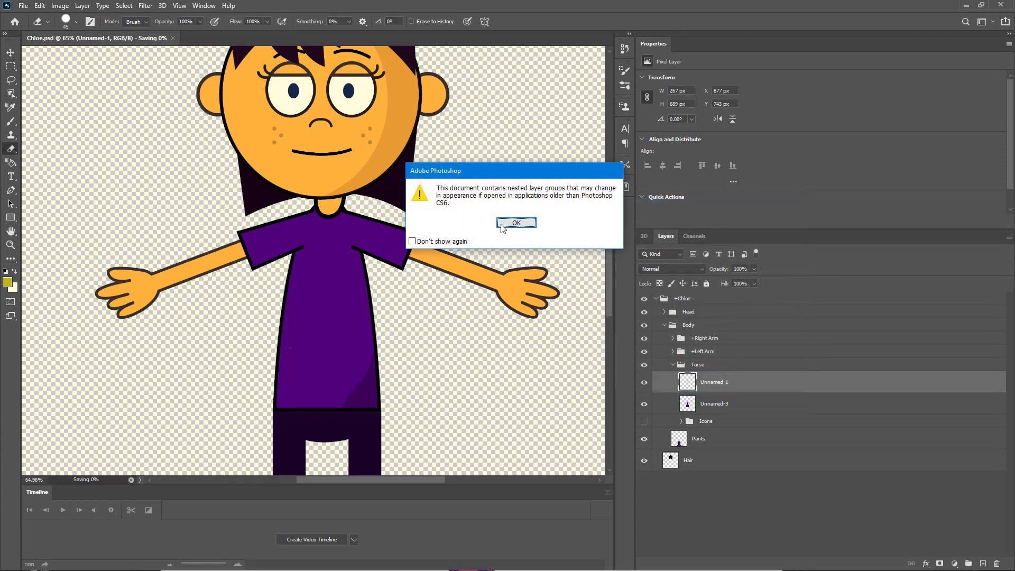
left_click(502, 227)
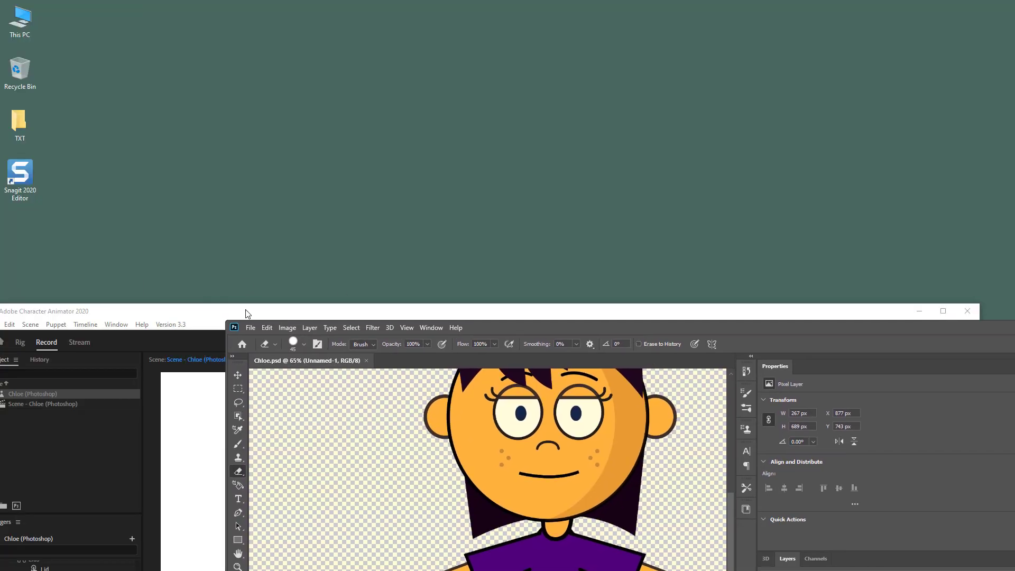
left_click(246, 314)
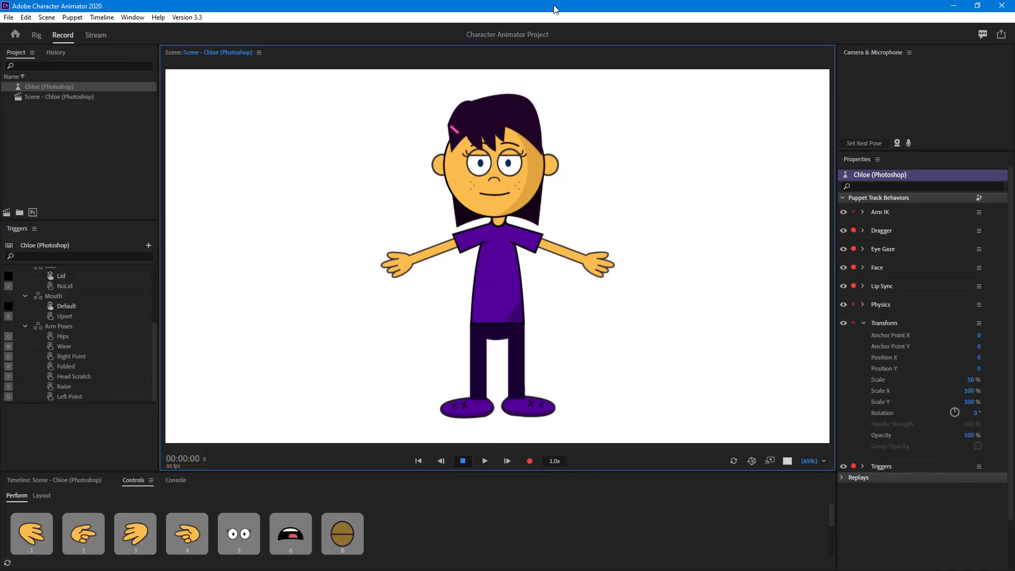
left_click_drag(554, 9, 437, 61)
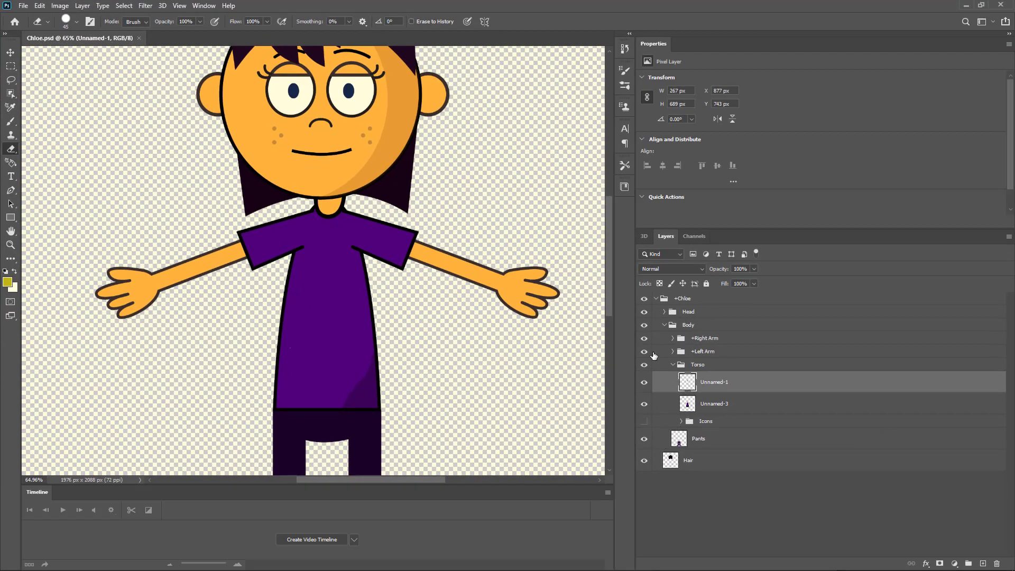
- Back in Photoshop, hide the Body group, collapse it and its Torso group, and expand the Head group
left_click(644, 325)
scroll(451, 322, "up", 5)
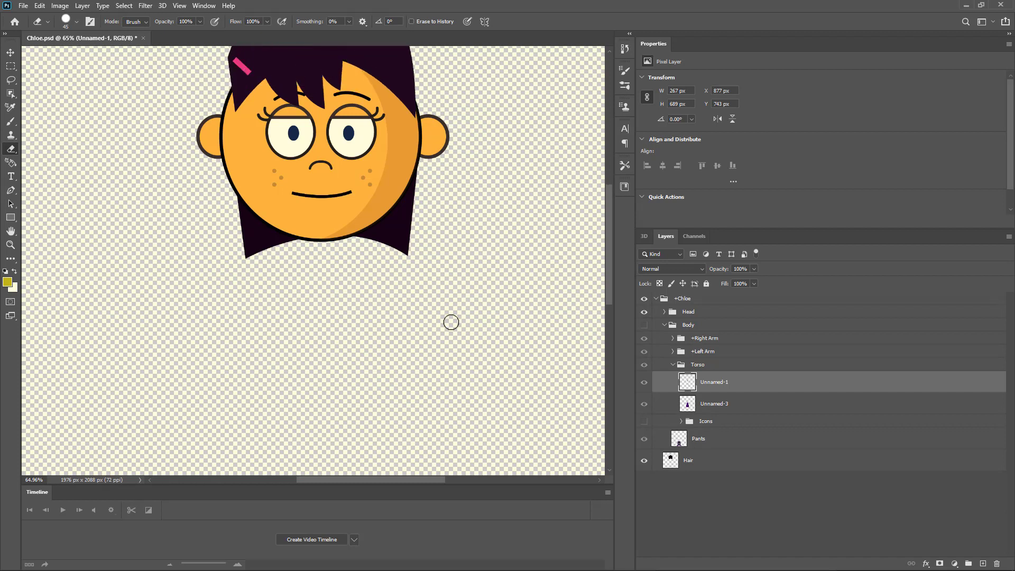
left_click(674, 364)
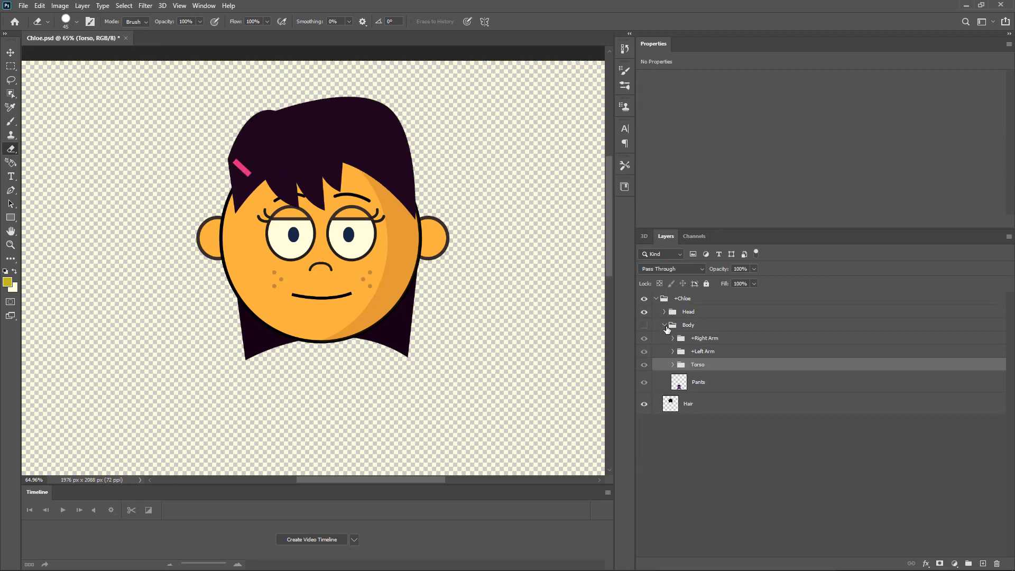
left_click(665, 325)
left_click(664, 312)
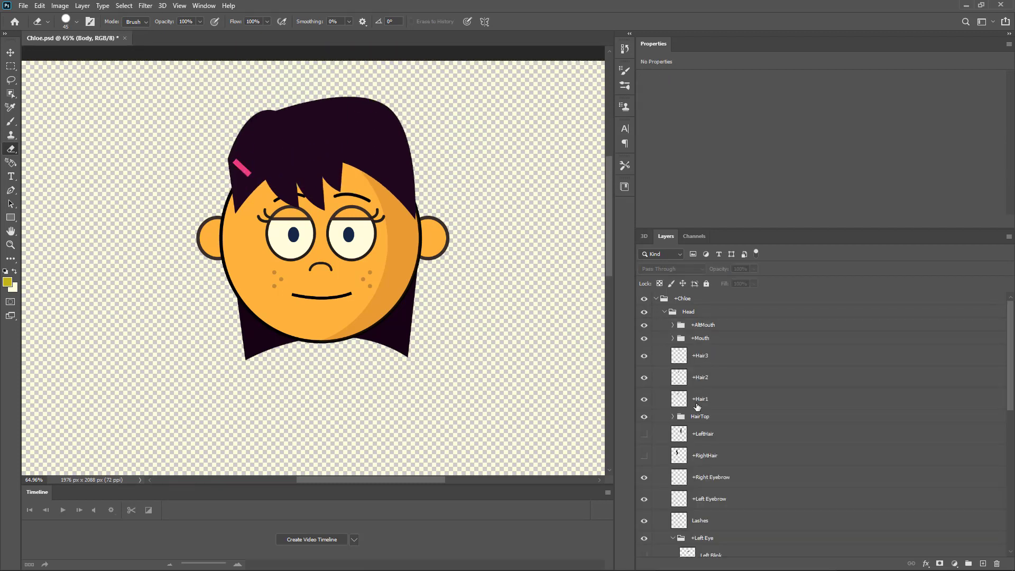
- Toggle the visibility of the Right Blink and Left Blink layers in the eye groups to check their artwork
scroll(693, 471, "down", 5)
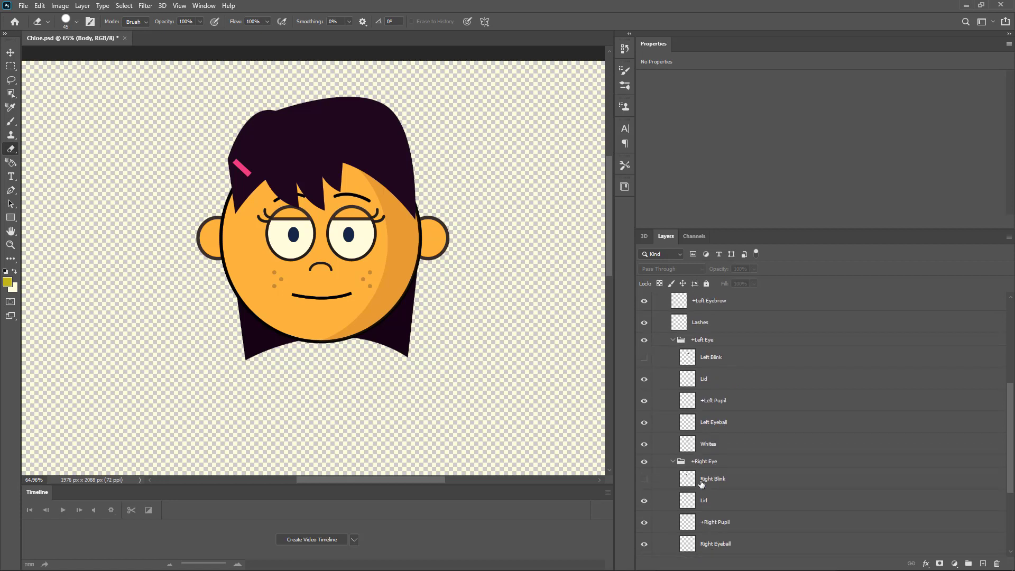
left_click(643, 480)
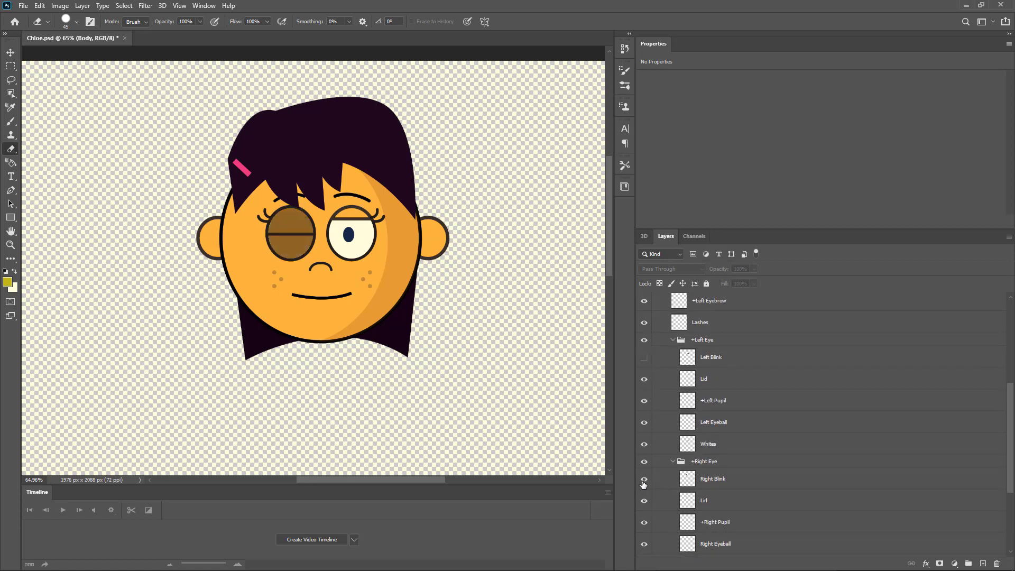
left_click(644, 480)
left_click(645, 358)
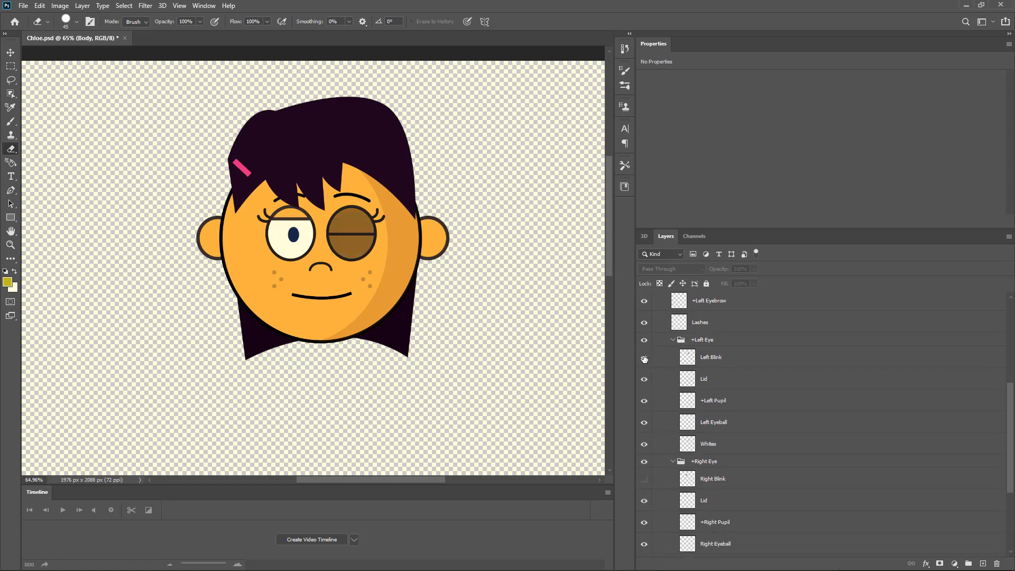
left_click(645, 359)
- Show the Left Blink and Right Blink layers and lighten Left Blink with Levels using a white input level of 150
left_click(706, 364)
left_click(645, 358)
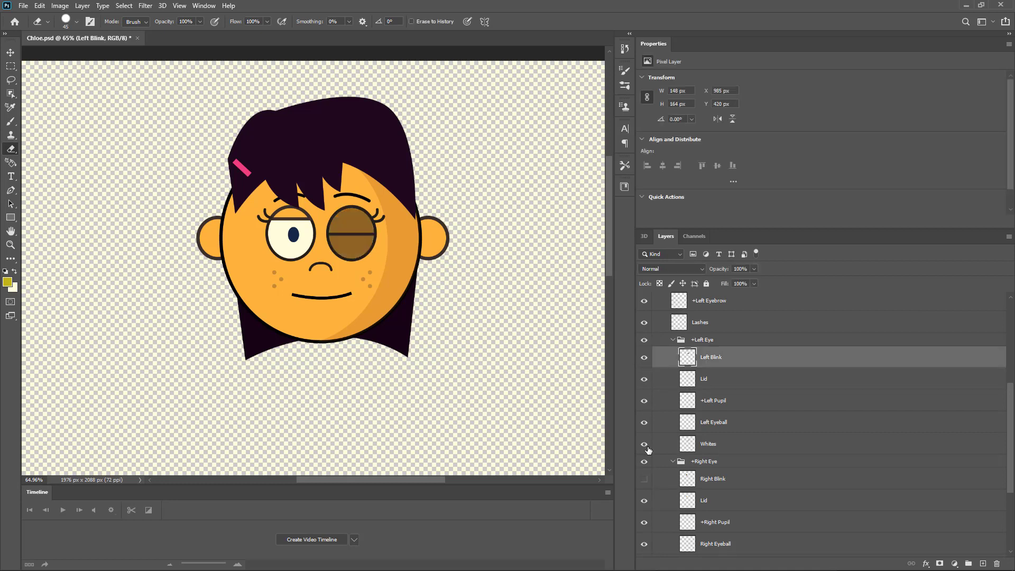
left_click(644, 481)
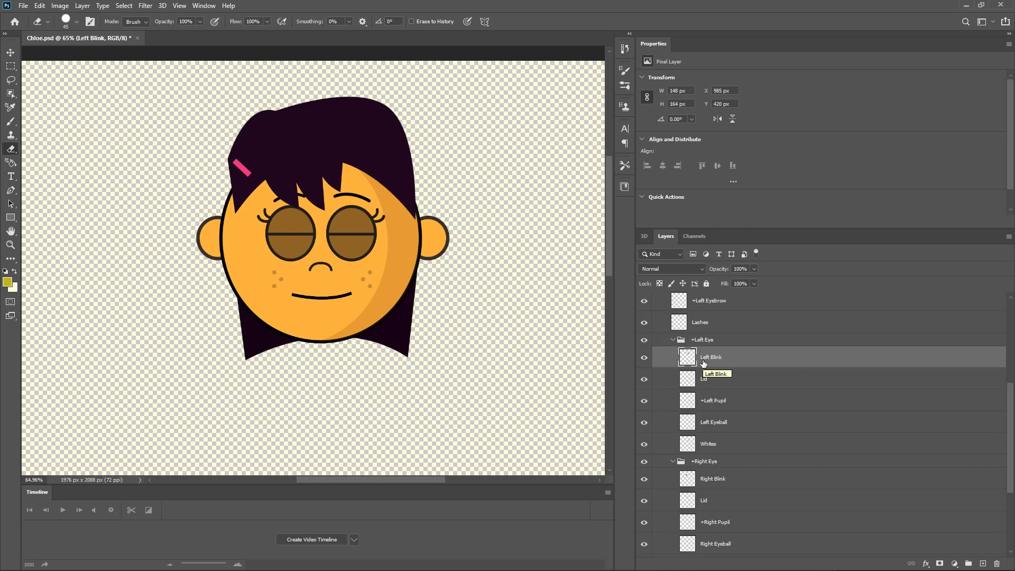
key("ctrl+l")
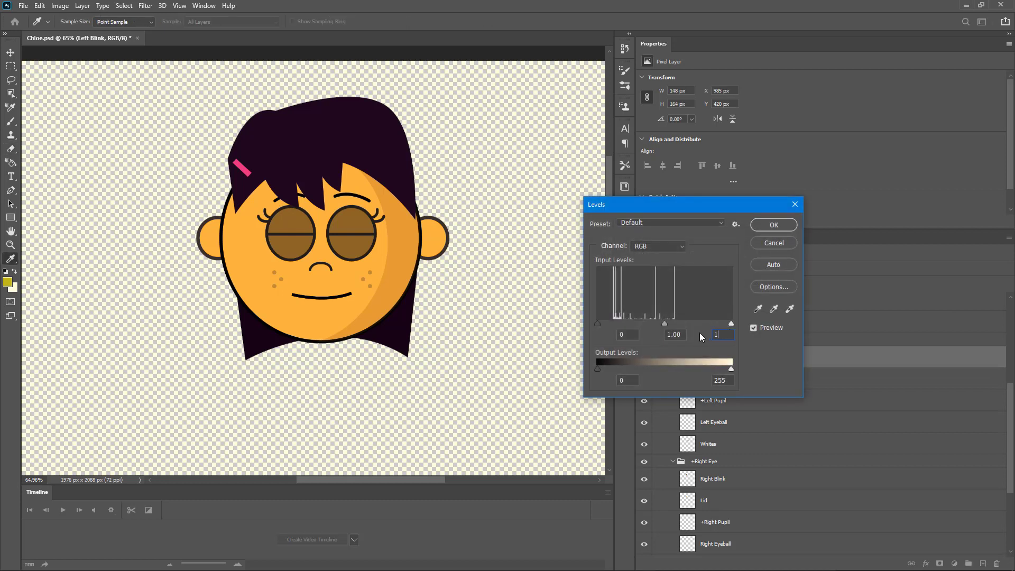
type("150")
left_click(769, 226)
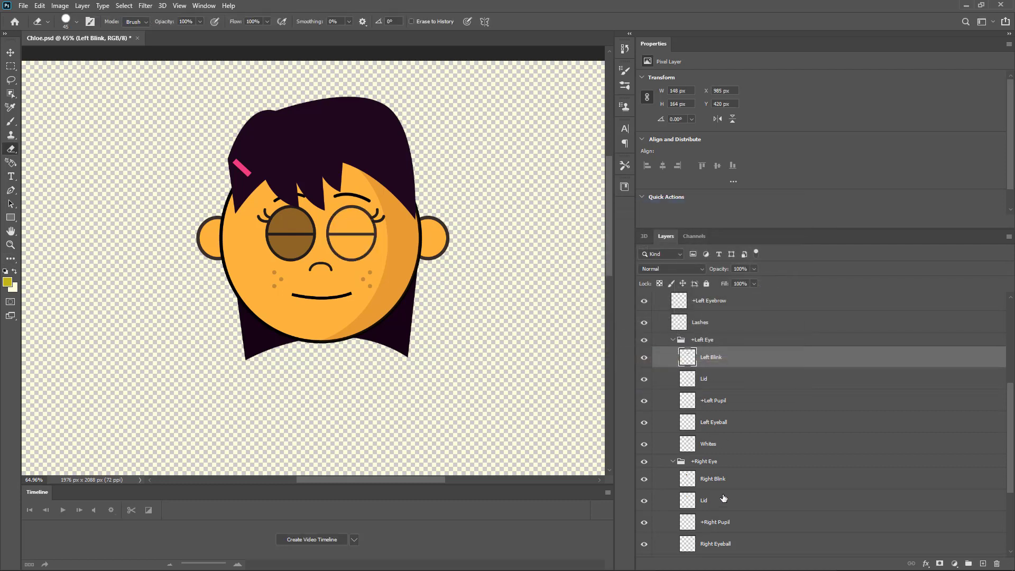
- Lighten the Right Blink layer with Levels using a white input level of 150
left_click(713, 481)
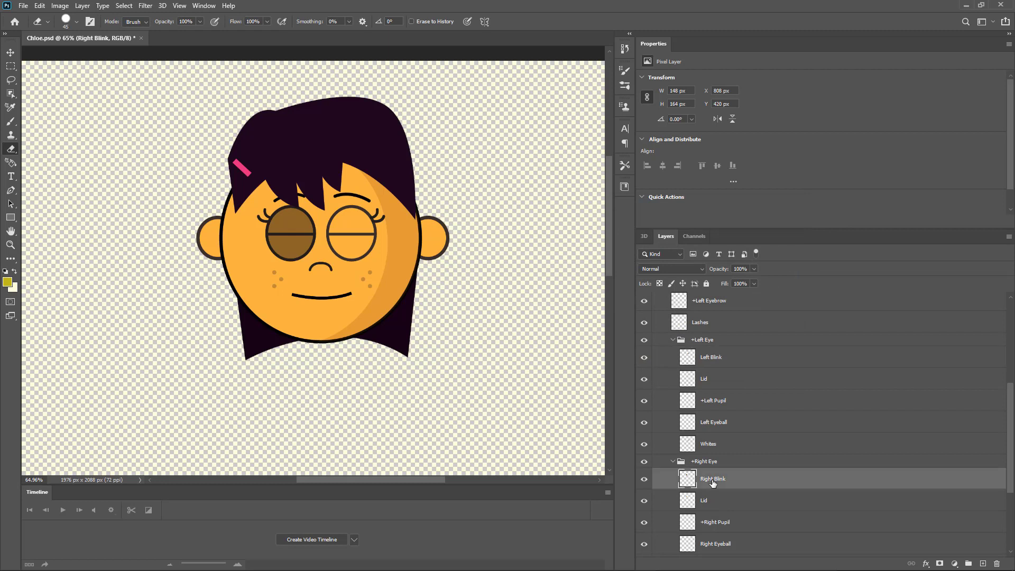
key("ctrl+l")
left_click(721, 334)
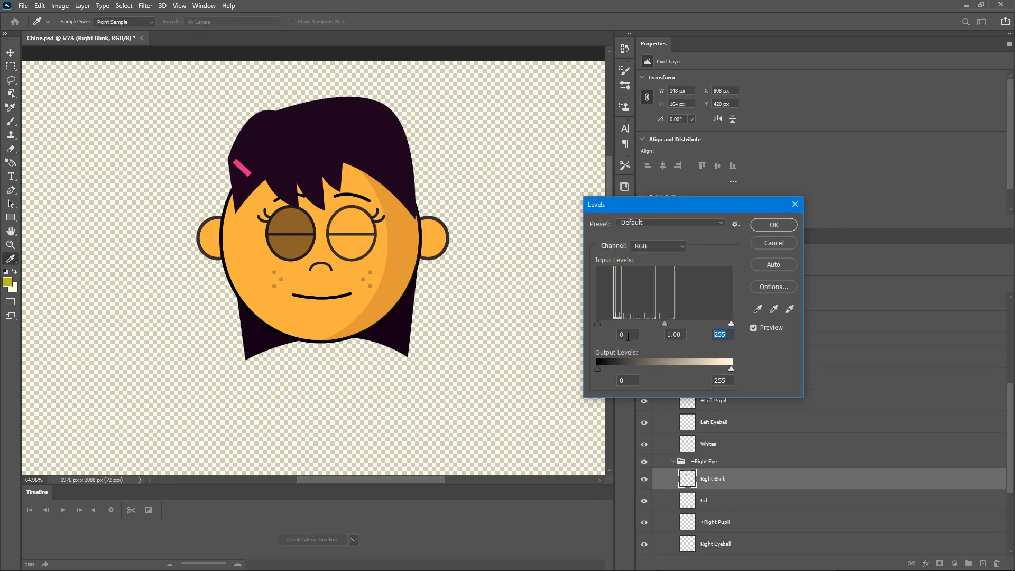
type("150")
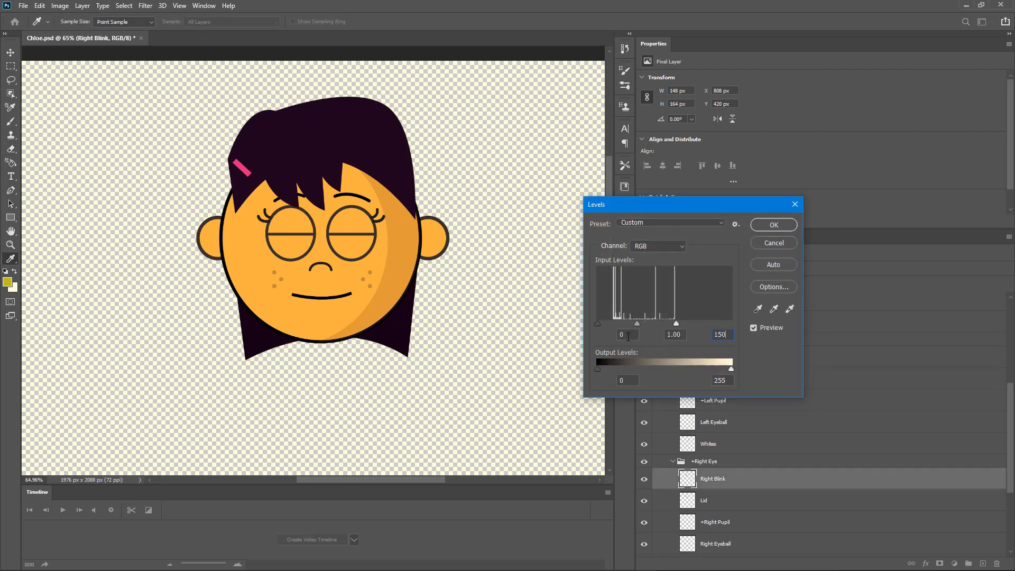
left_click(772, 225)
- Hide the Right Blink and Left Blink layers again and save Chloe.psd
left_click(644, 480)
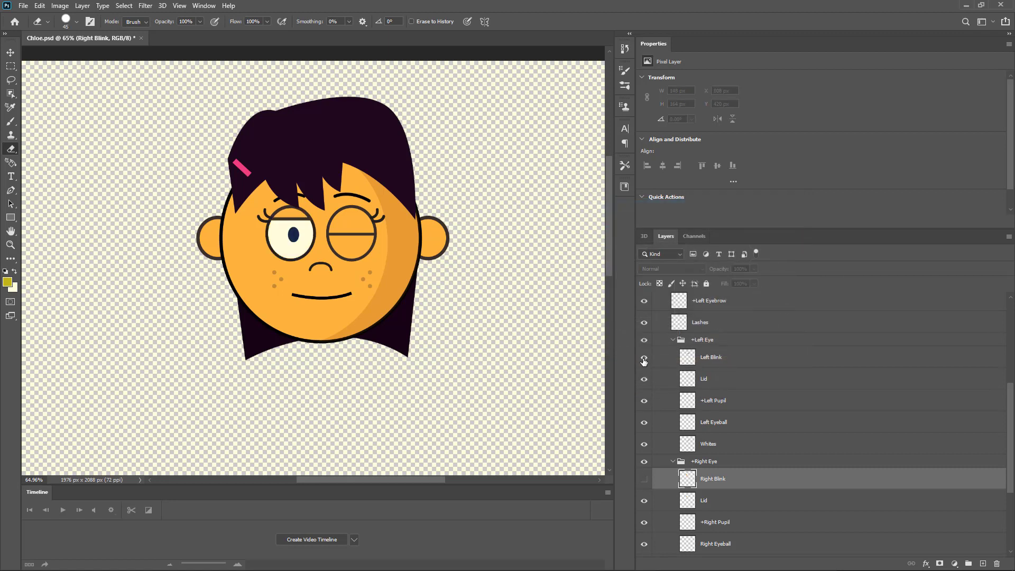
left_click(644, 358)
key("ctrl+s")
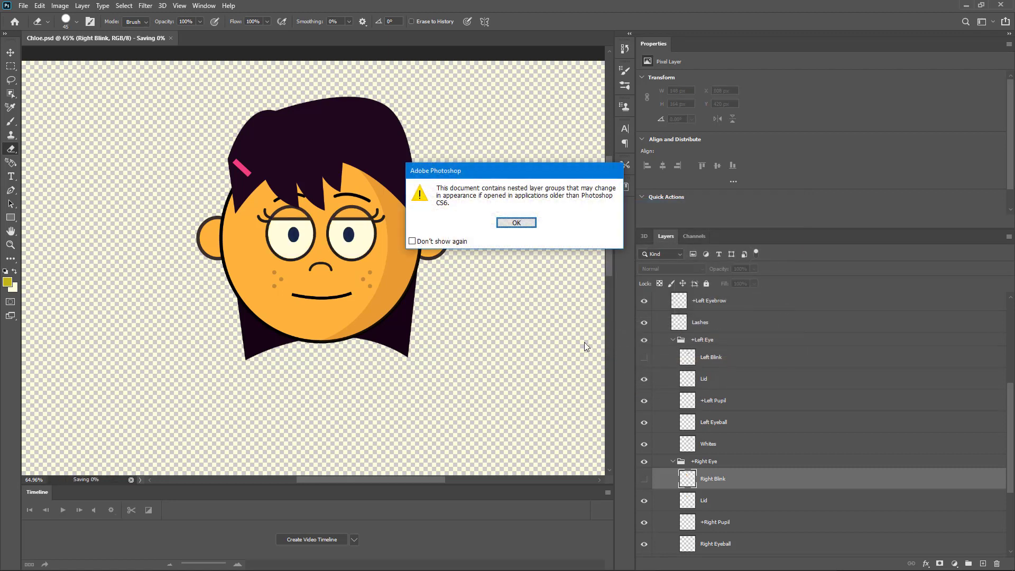
left_click(532, 222)
- Move the Photoshop window aside, check the puppet in Character Animator, and bring Photoshop back to the front
left_click_drag(708, 2, 719, 213)
left_click(668, 68)
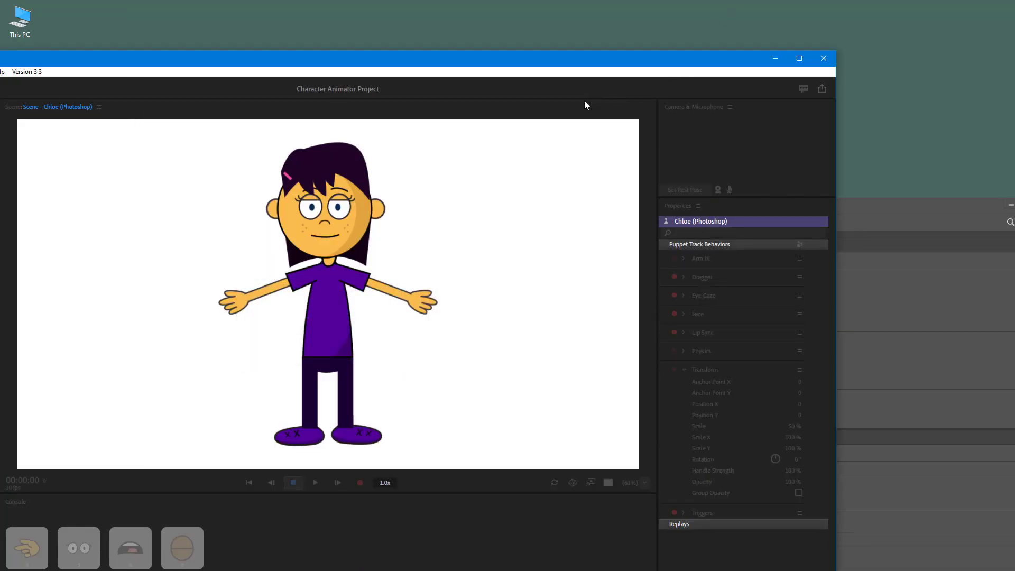
left_click_drag(585, 58, 625, 80)
left_click_drag(884, 207, 818, 17)
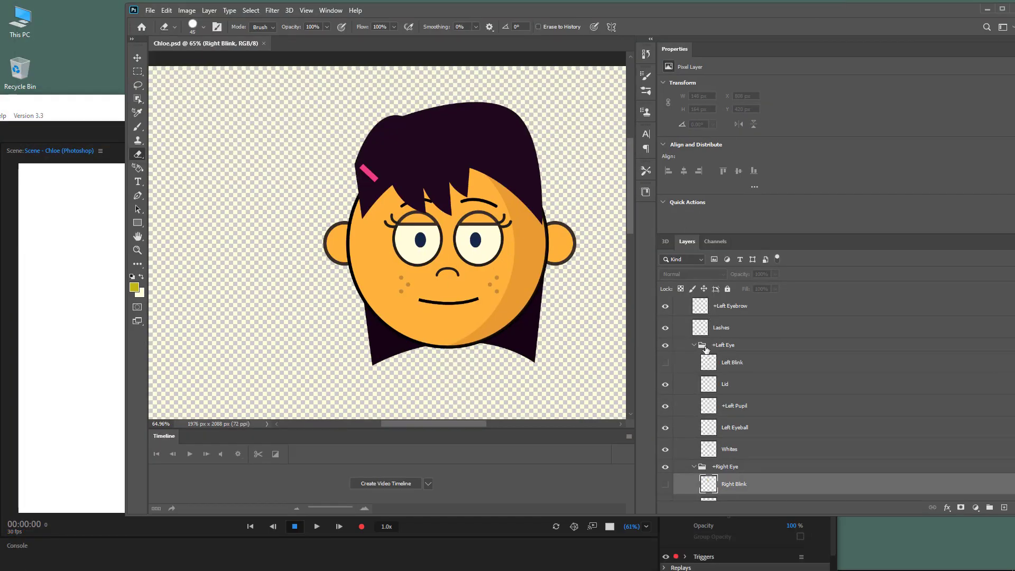
- Collapse the Head group and make the Body group visible again
scroll(706, 349, "up", 5)
left_click(687, 317)
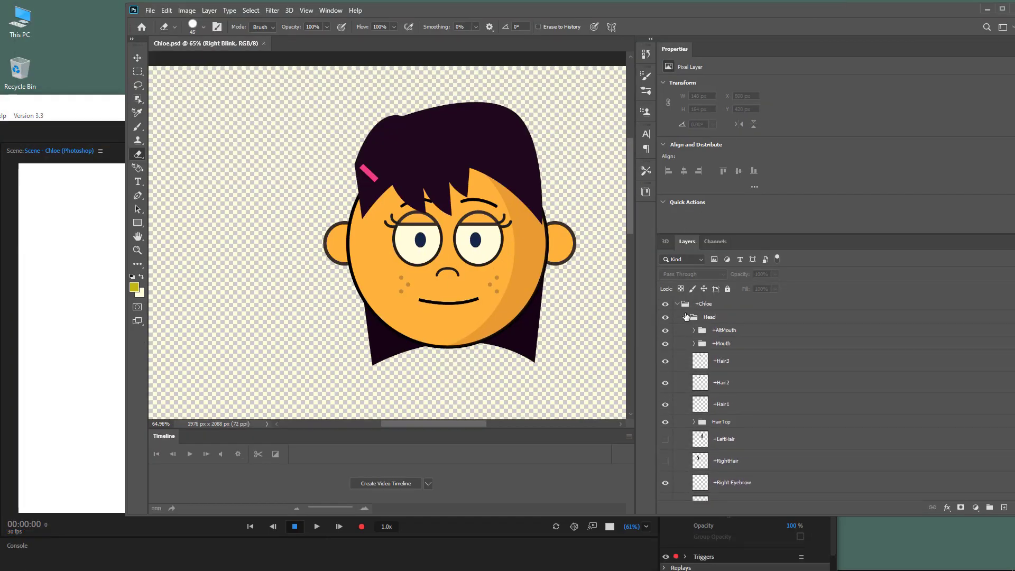
left_click(686, 316)
left_click(665, 331)
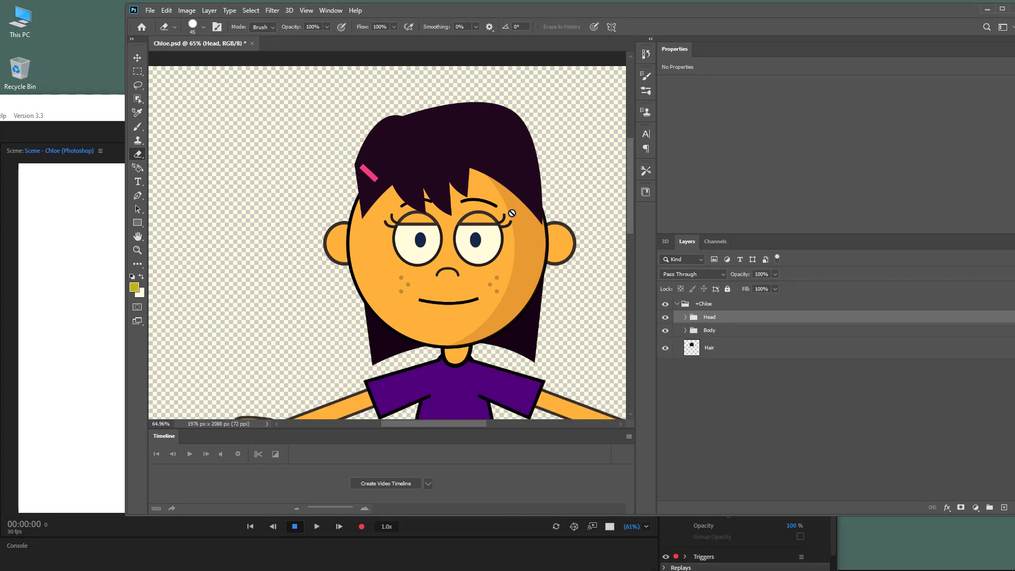
- Save Chloe.psd with the body shown and switch to Character Animator to check the puppet
key("ctrl+s")
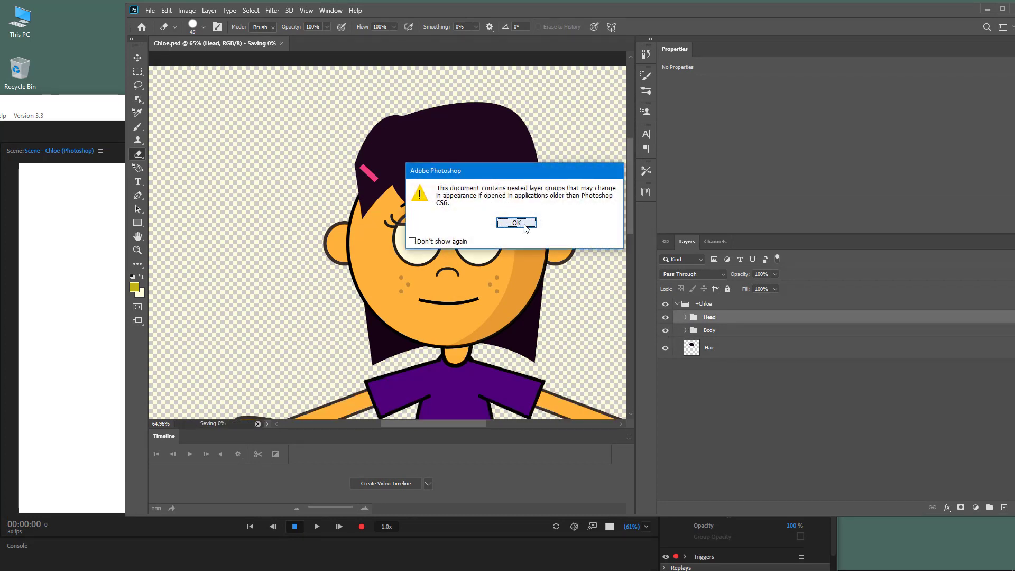
left_click(515, 223)
left_click(98, 199)
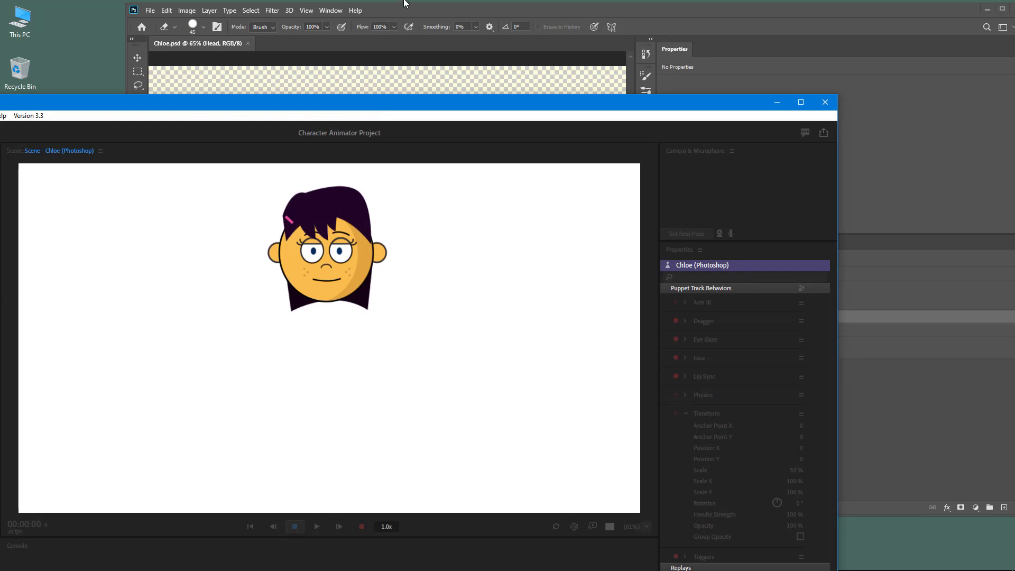
- Maximise the Character Animator window to check the updated puppet, restore it, and return to Photoshop with its window maximised
double_click(440, 100)
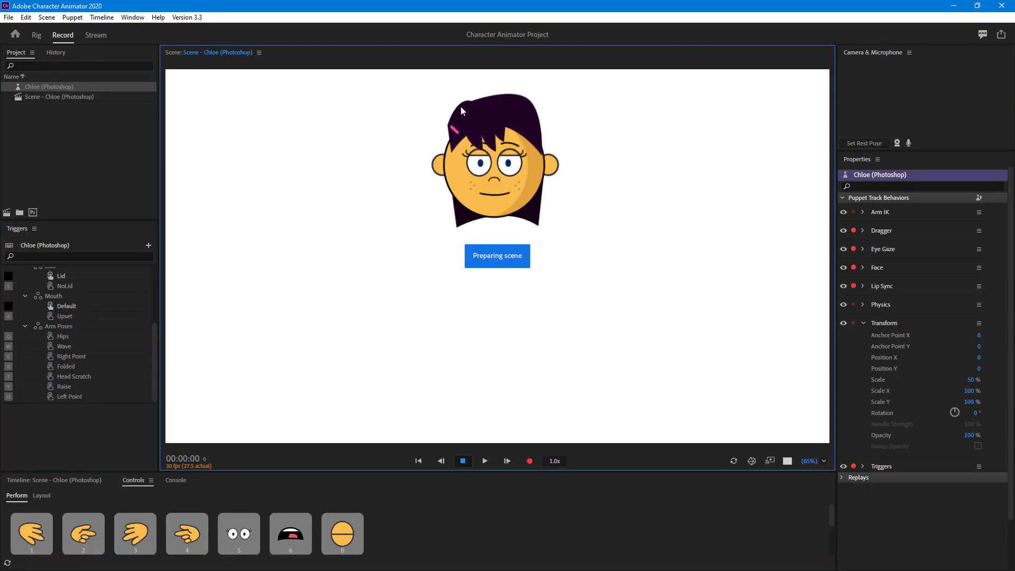
double_click(635, 14)
left_click(715, 84)
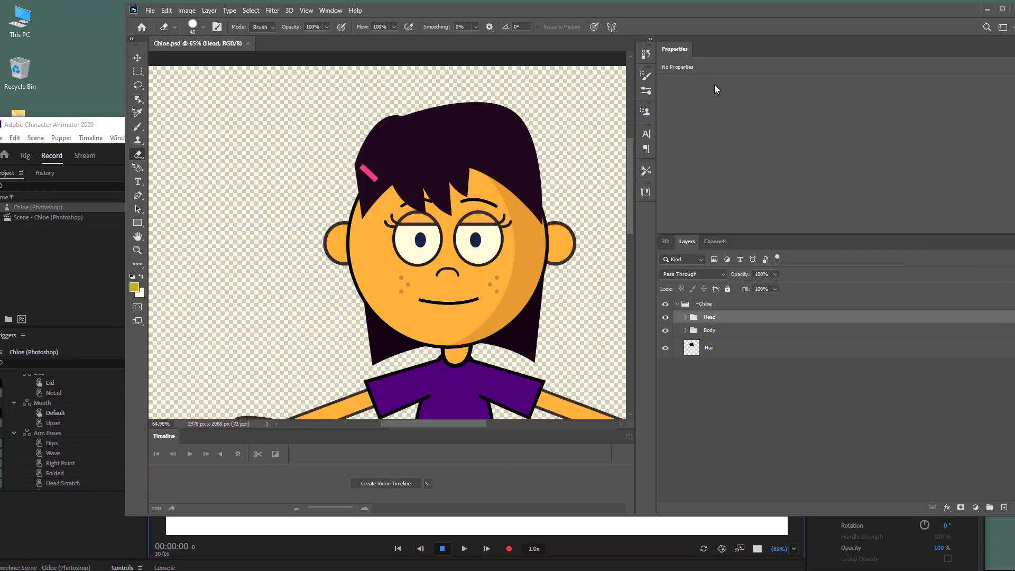
double_click(639, 9)
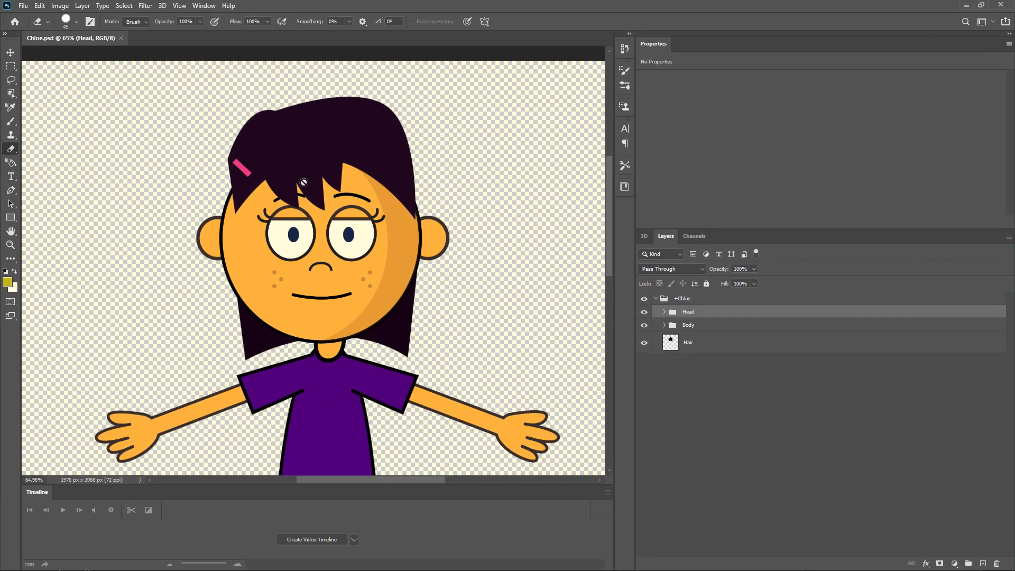
- Expand the Body and Torso groups and toggle the Unnamed-3 layer off and on to identify the shirt artwork
left_click(664, 324)
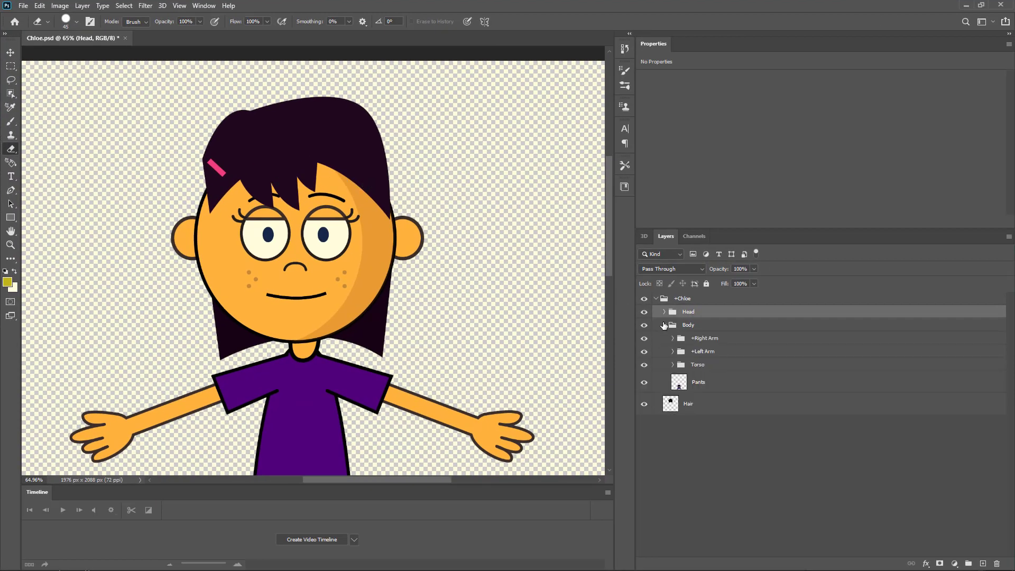
left_click(671, 365)
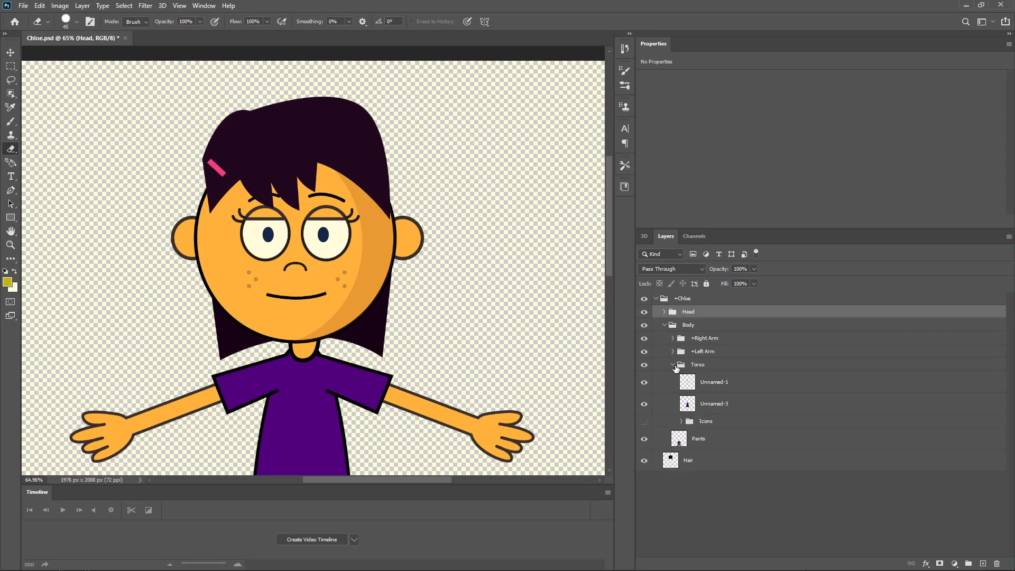
left_click(644, 404)
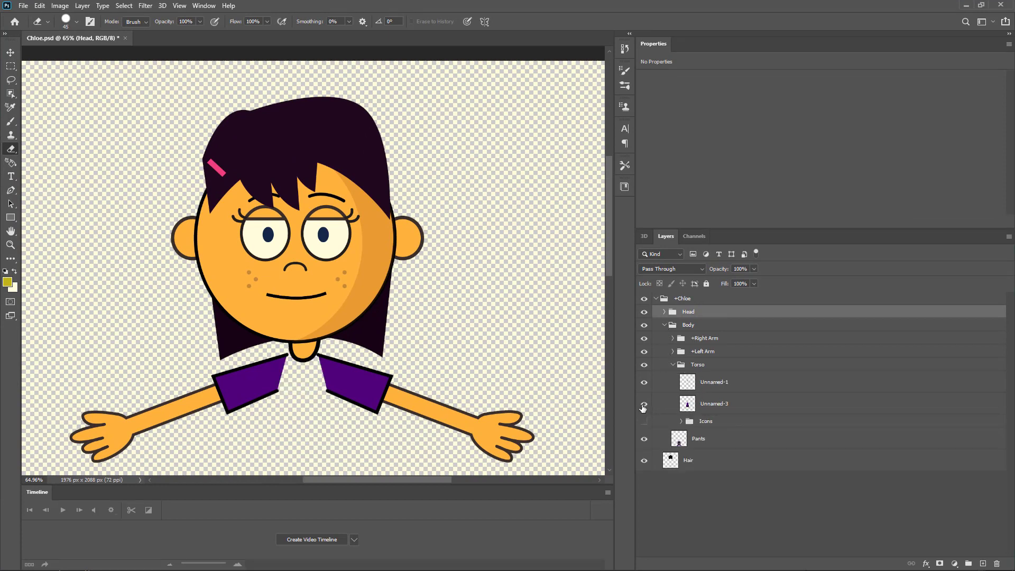
left_click(644, 405)
scroll(712, 413, "down", 1)
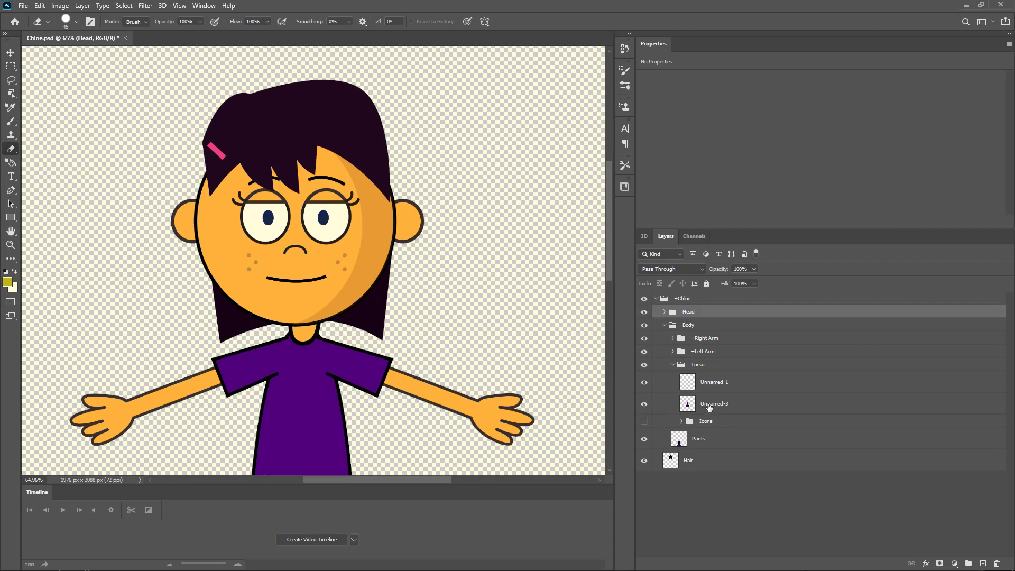
- Recolour the shirt on the Unnamed-3 layer green with a Hue/Saturation adjustment at hue -125
left_click(709, 406)
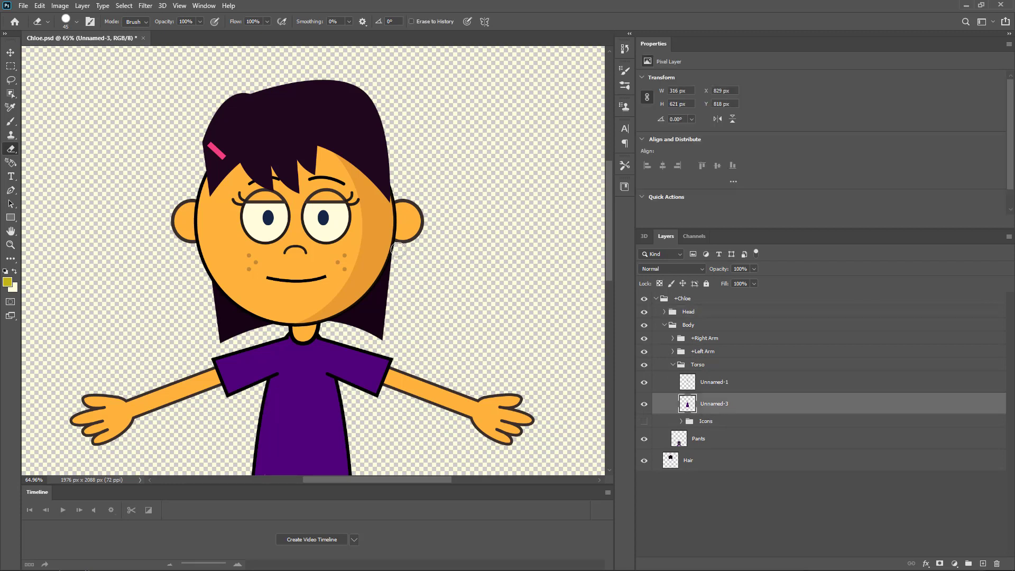
left_click(60, 6)
mouse_move(79, 33)
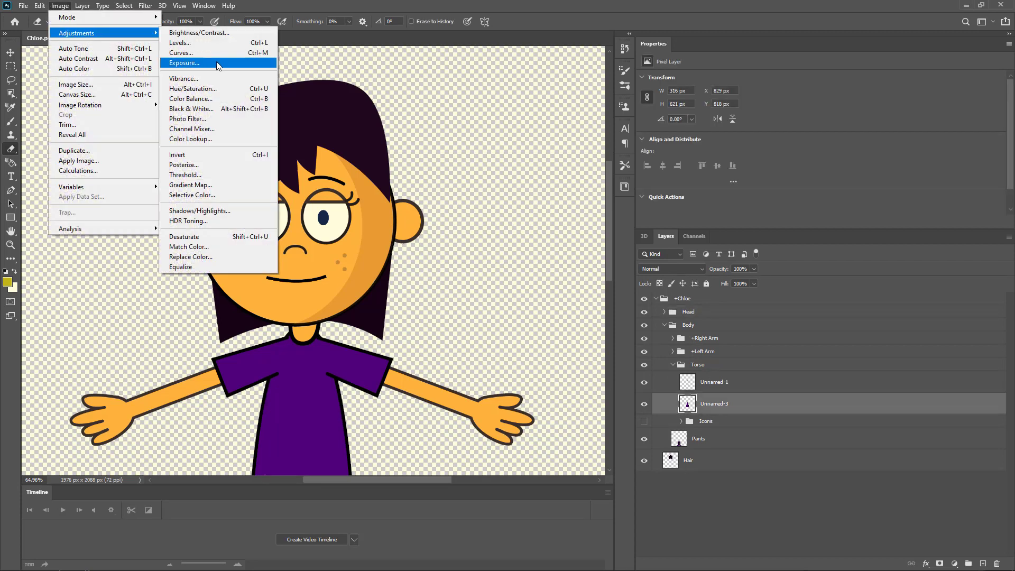
left_click(226, 89)
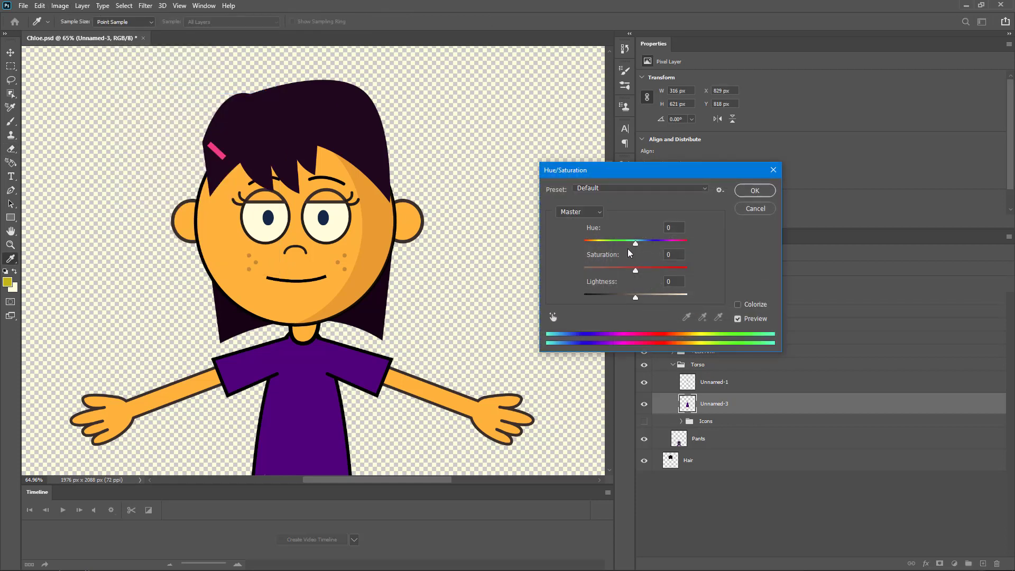
left_click_drag(642, 246, 596, 251)
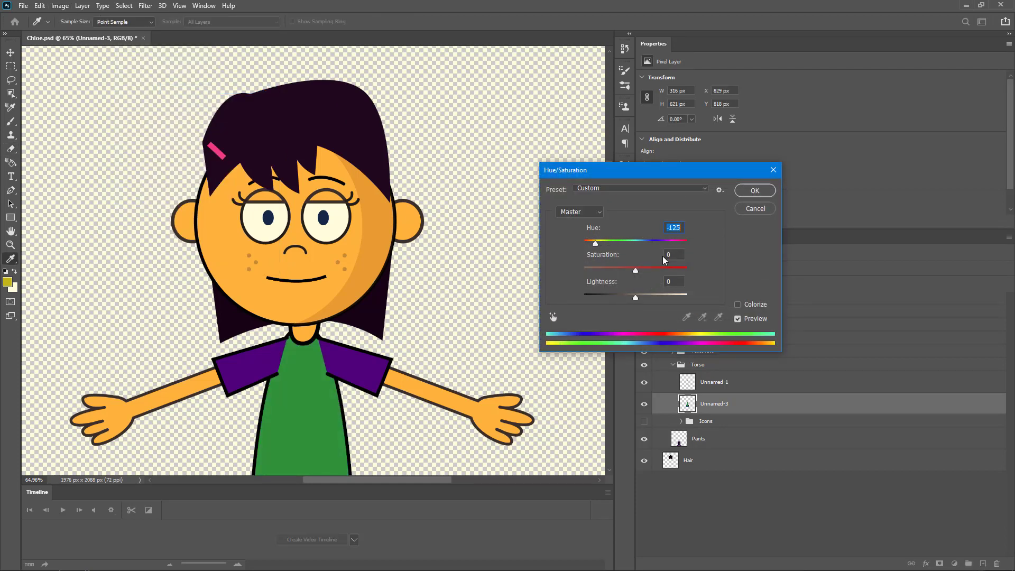
left_click(755, 192)
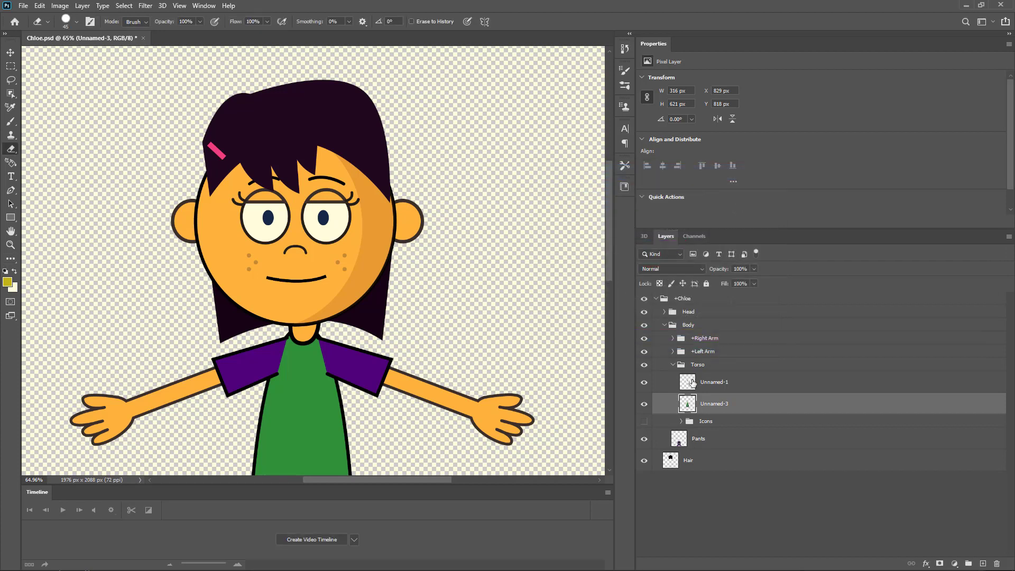
- Recolour the Sleeve layer in the Left Arm group with a Hue/Saturation hue shift to match the green shirt
left_click(673, 351)
scroll(725, 489, "down", 1)
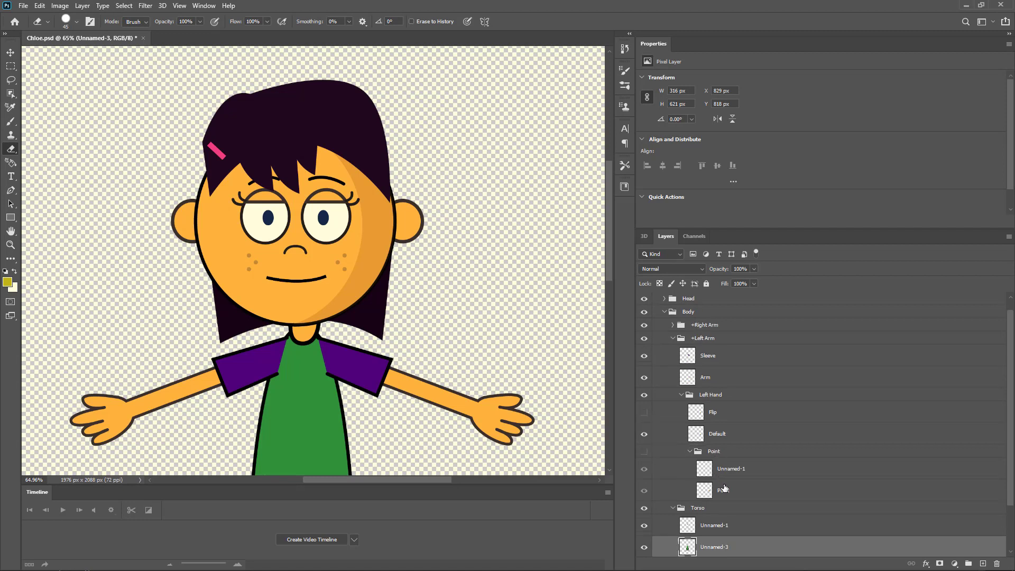
scroll(724, 489, "down", 1)
left_click(698, 344)
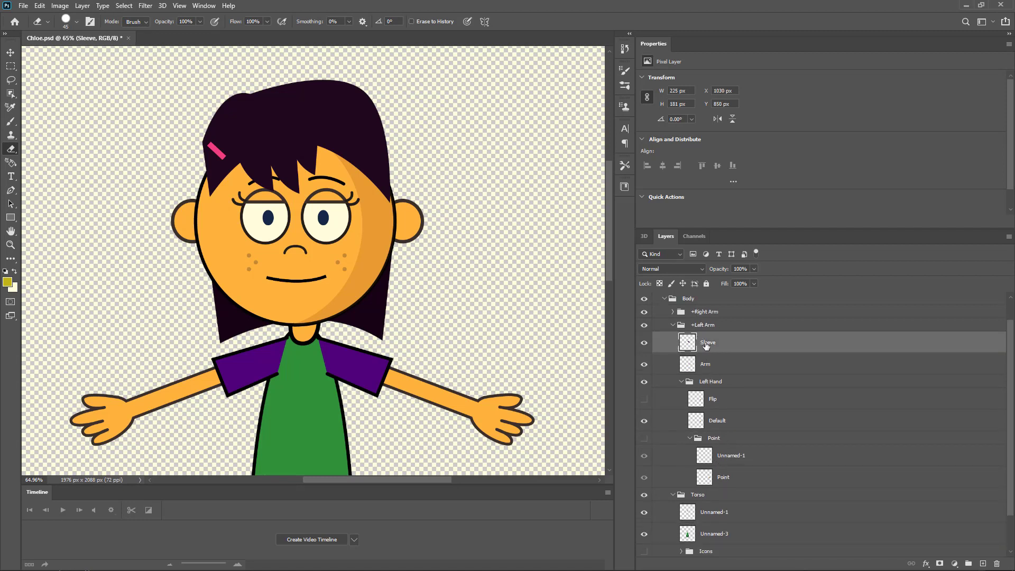
left_click(60, 6)
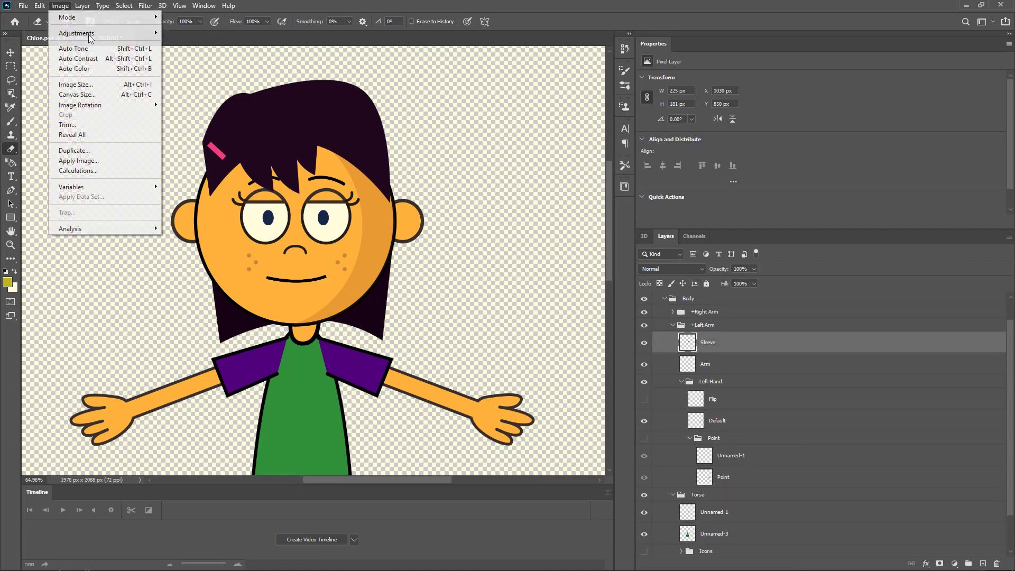
mouse_move(97, 34)
left_click(229, 89)
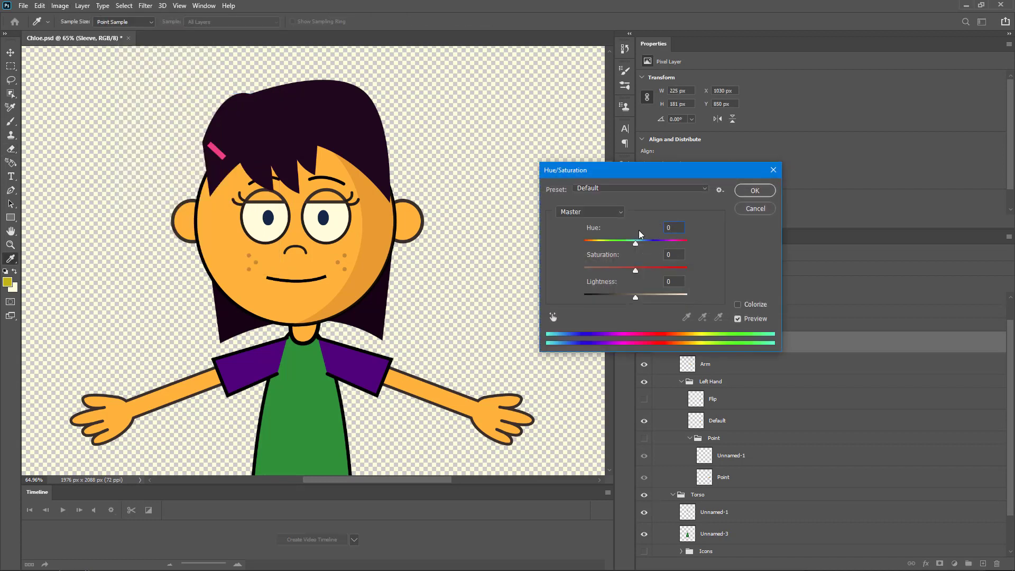
type("-140")
key("Return")
key("e")
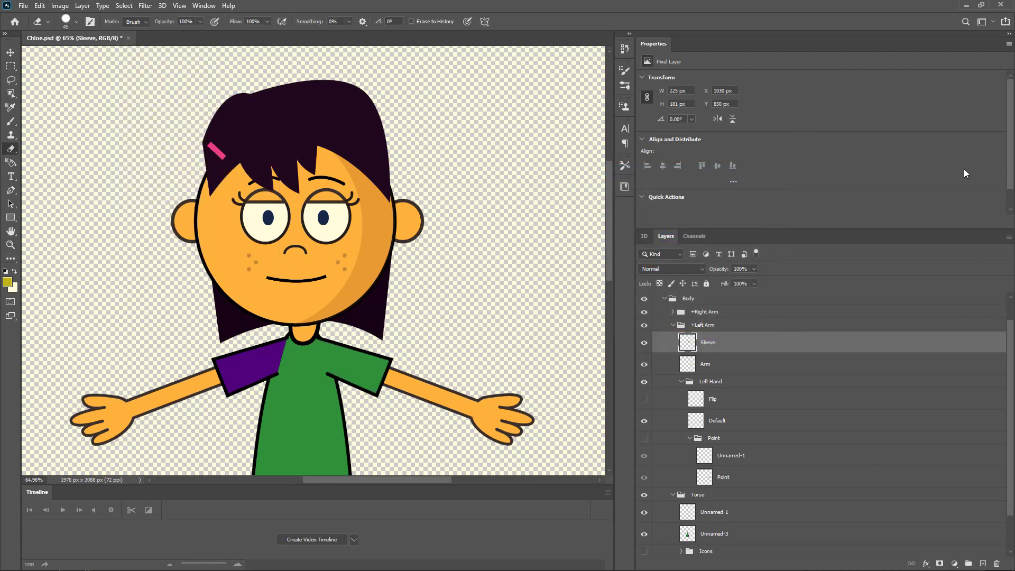
- Recolour the Sleeve layer in the Right Arm group to the shirt's green with a Hue/Saturation hue shift
left_click(673, 313)
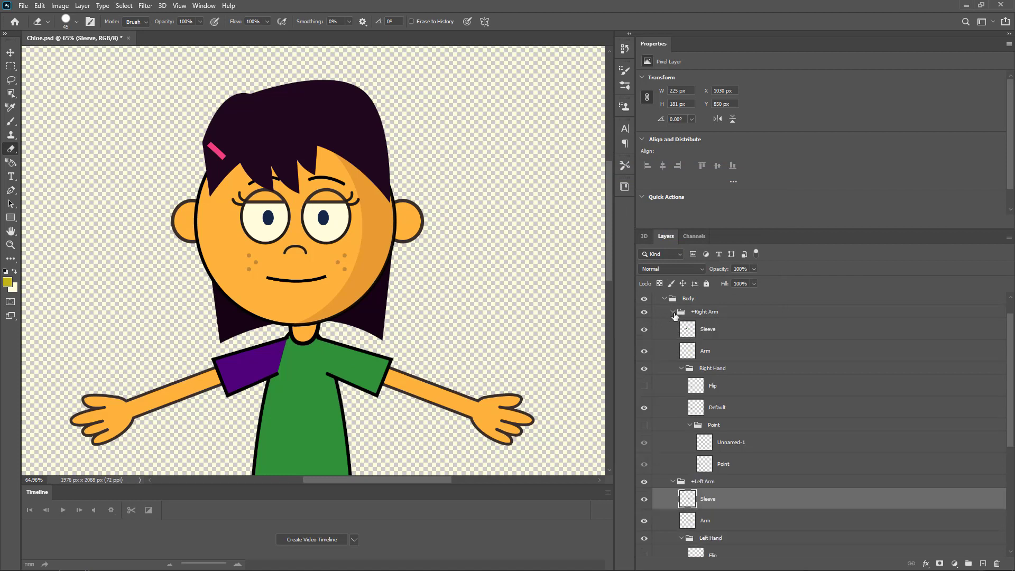
left_click(713, 334)
key("ctrl+u")
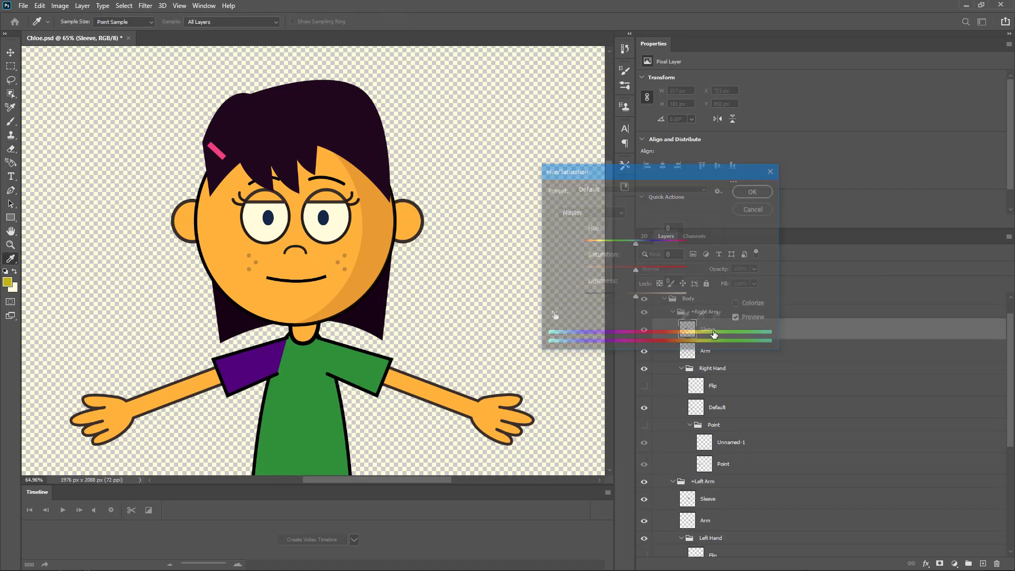
type("-1")
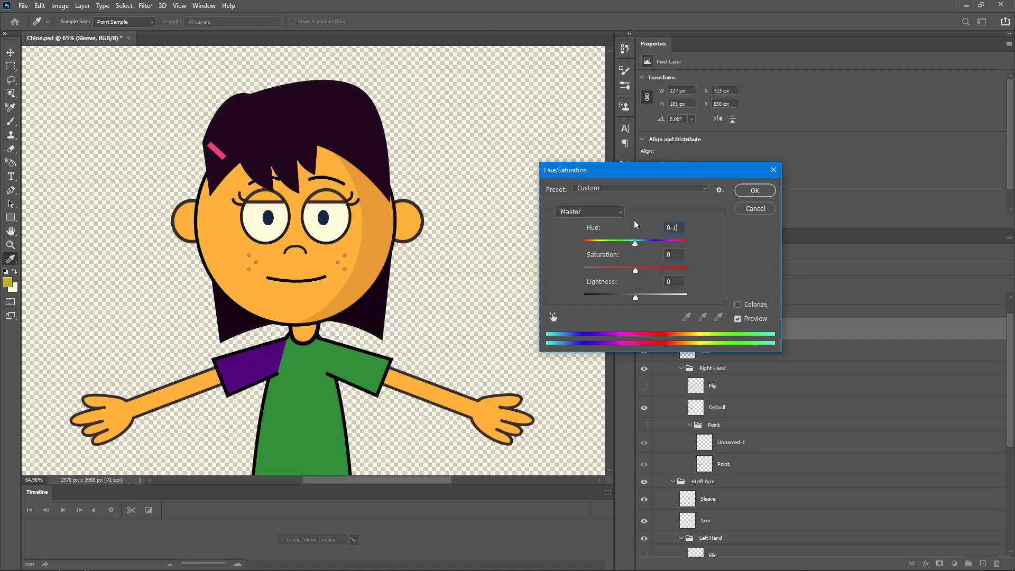
type("50")
key("Return")
key("e")
- Collapse the arm groups and toggle the Torso group off and on to check the lower body artwork
scroll(466, 238, "down", 4)
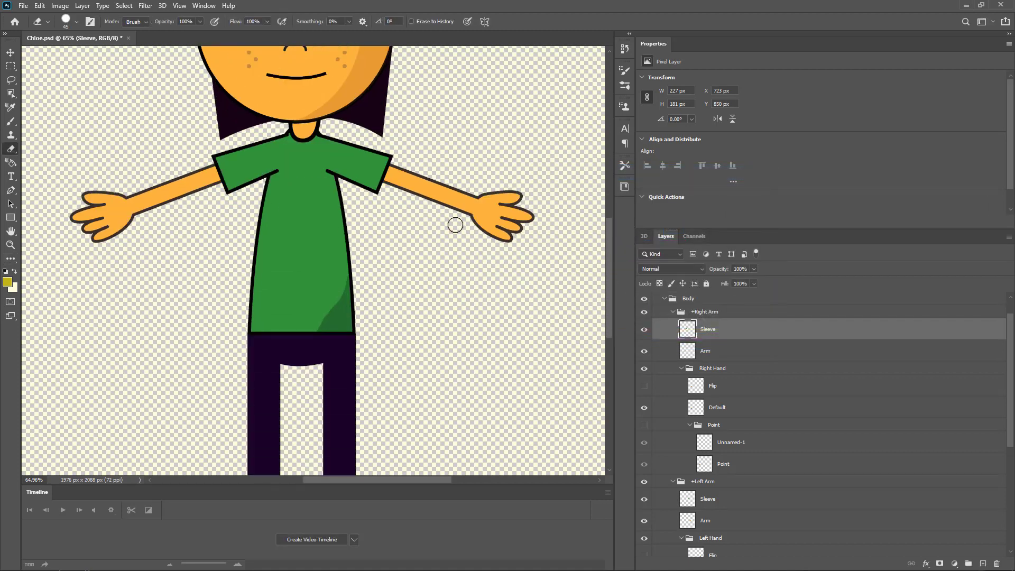
scroll(456, 225, "down", 3)
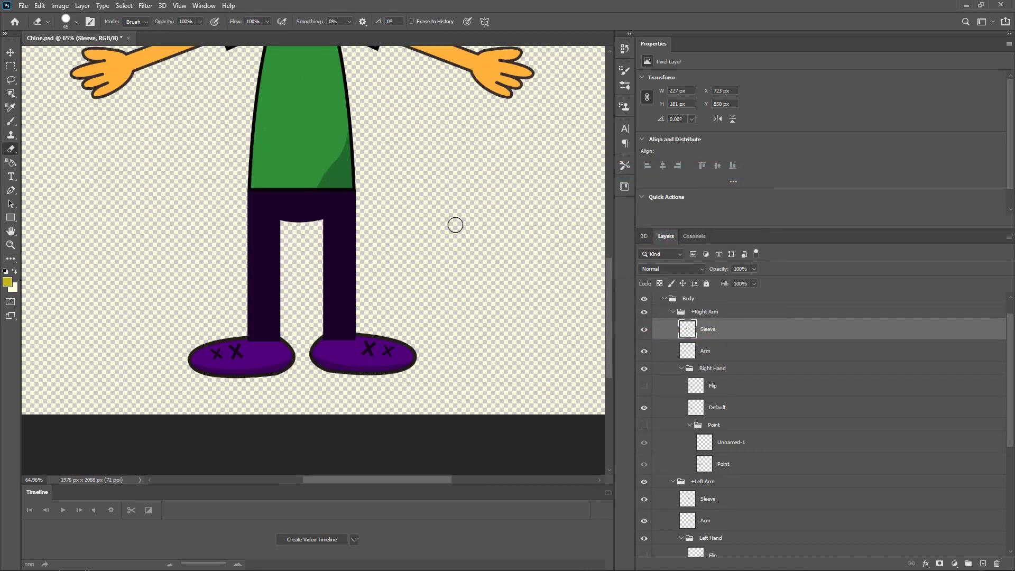
left_click(673, 313)
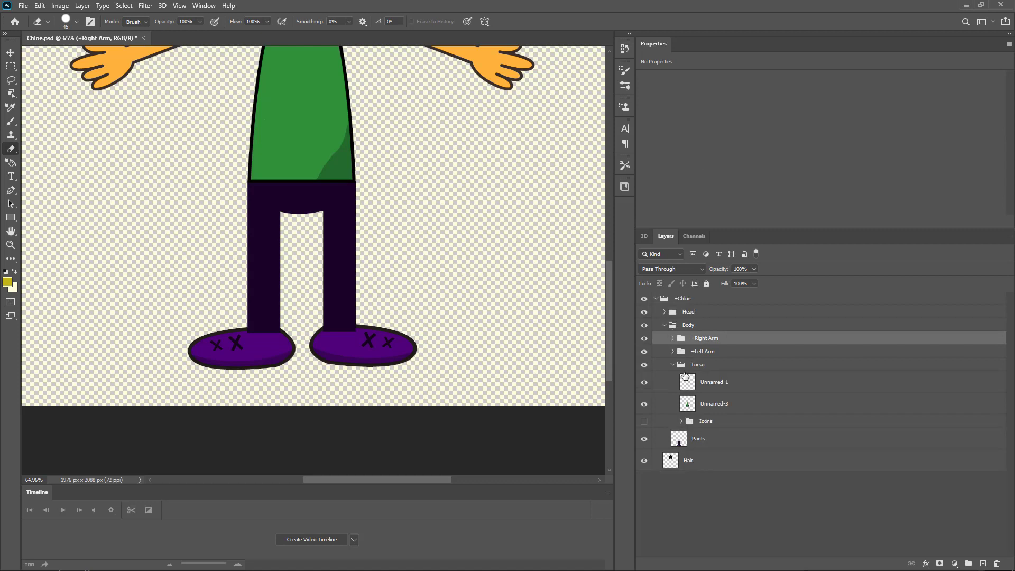
left_click(644, 365)
left_click(644, 365)
- Recolour the Pants layer with Hue/Saturation at hue -38, saturation -72 and lightness +1
left_click(698, 445)
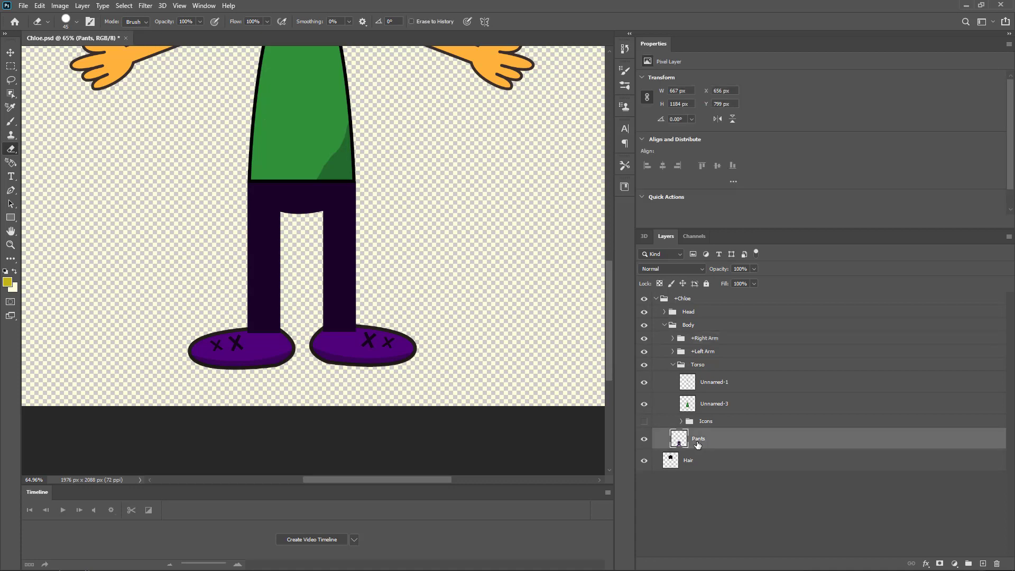
key("ctrl+u")
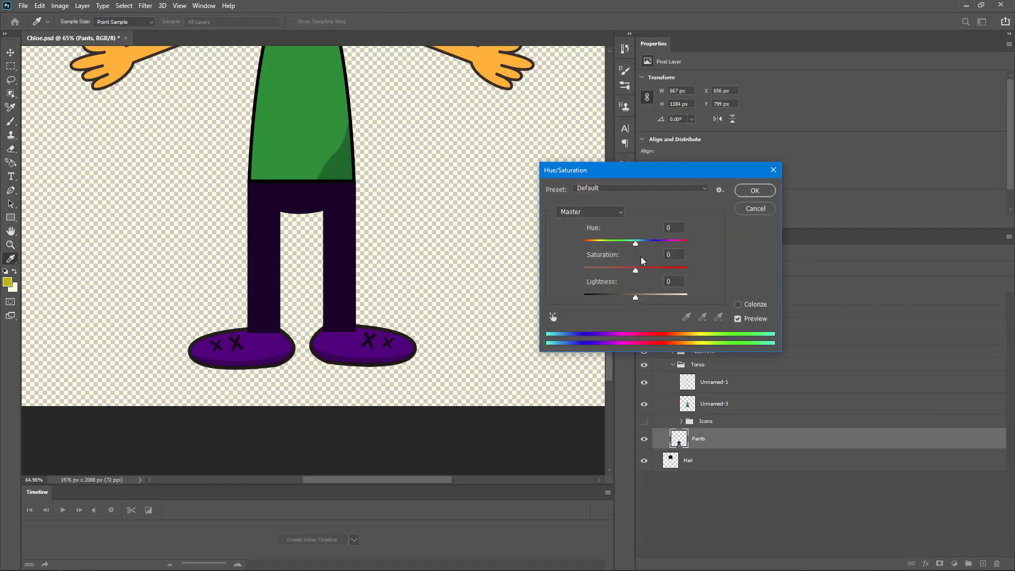
mouse_move(638, 245)
left_mouse_down()
mouse_move(652, 244)
mouse_move(624, 244)
left_mouse_up()
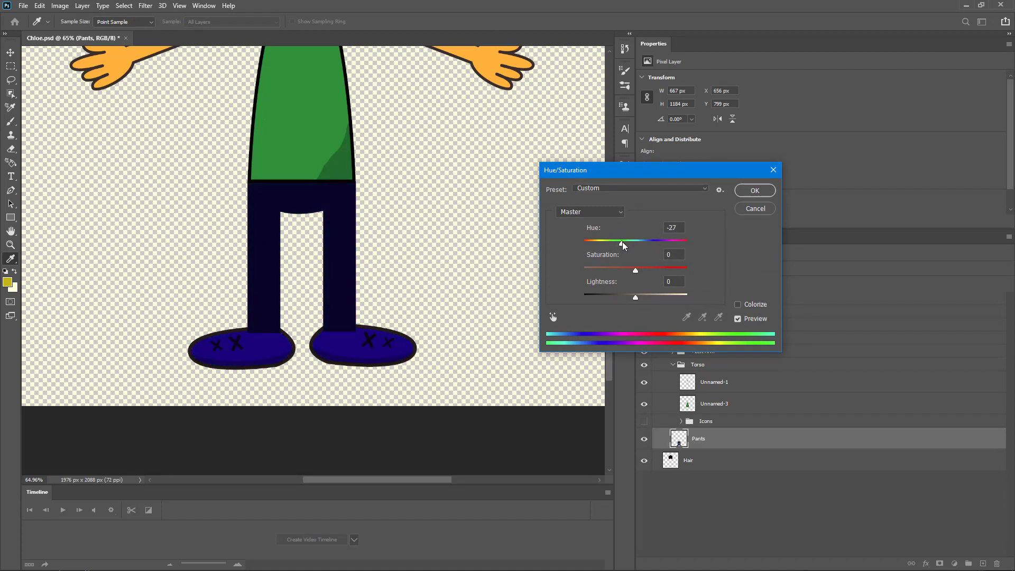
left_click_drag(635, 270, 640, 299)
left_click_drag(627, 248, 648, 252)
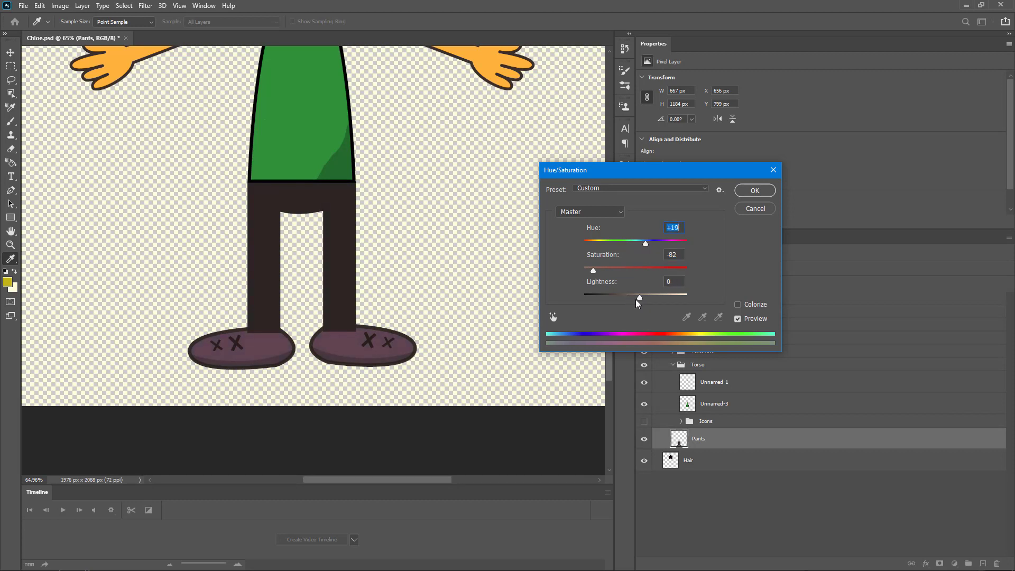
left_click_drag(640, 300, 637, 301)
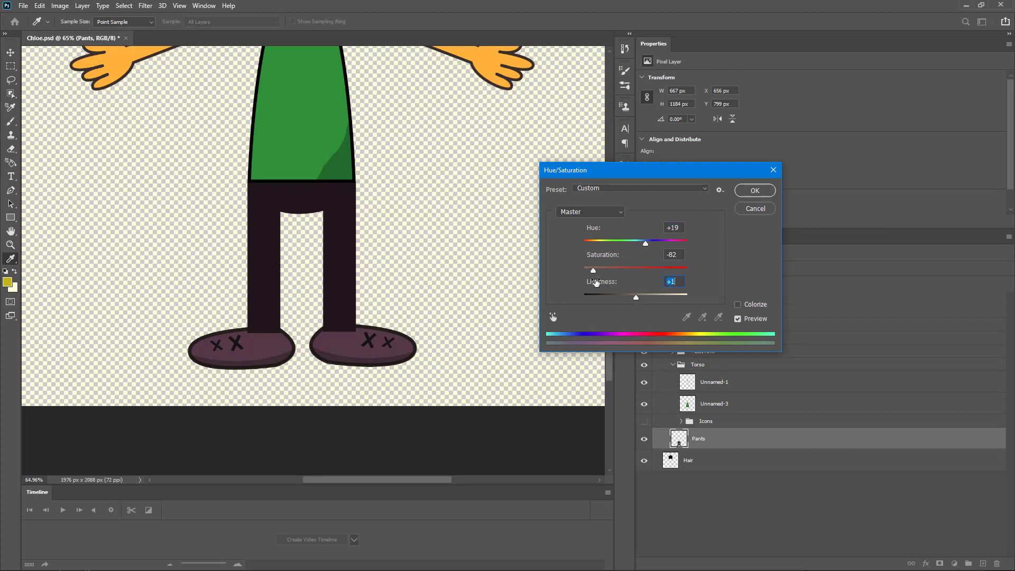
left_click_drag(595, 272, 598, 271)
left_click_drag(645, 246, 617, 247)
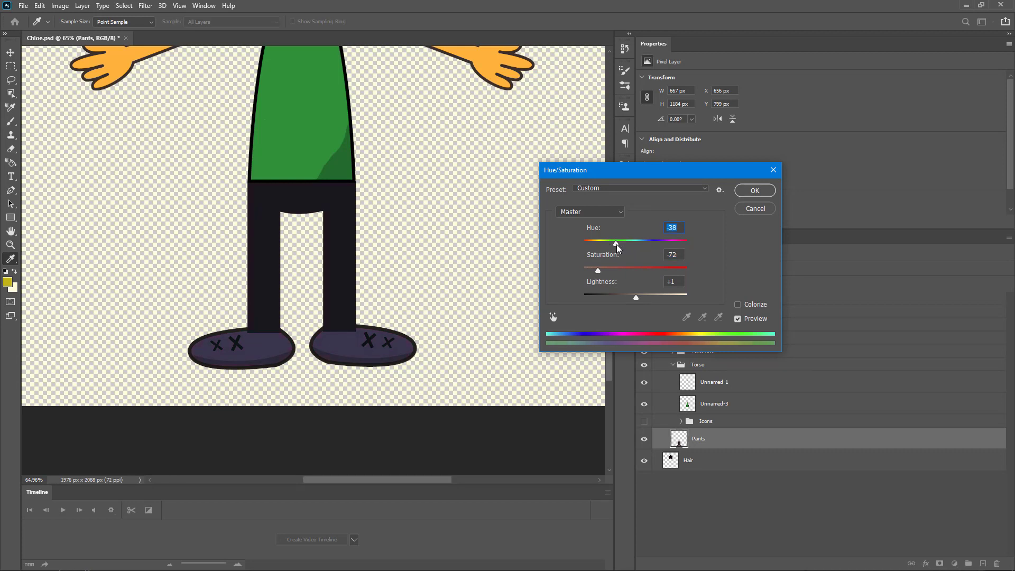
left_click(754, 190)
key("e")
- Expand the Head group, select the HairTop group and toggle its visibility to check the hair artwork
scroll(397, 263, "up", 10)
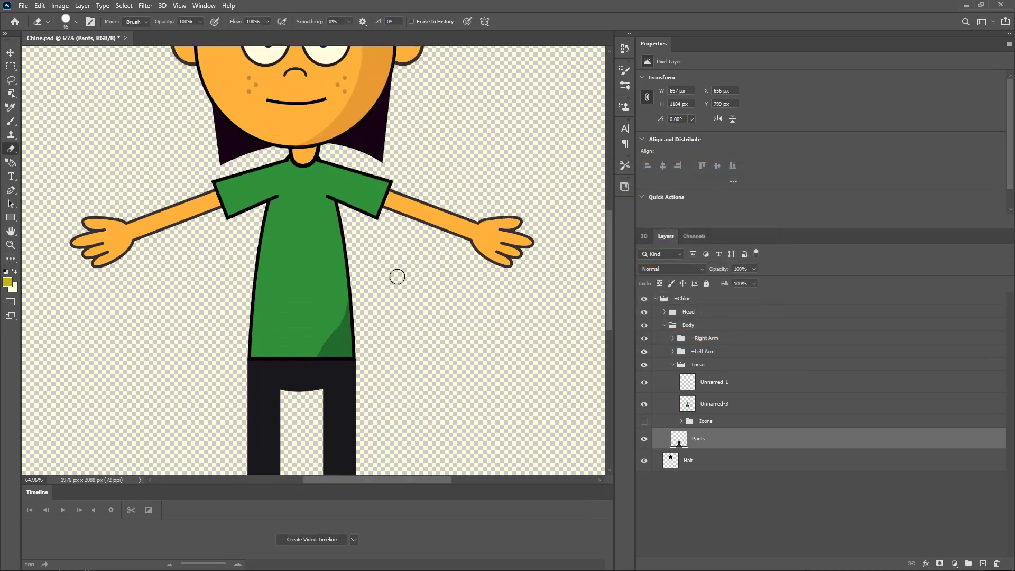
scroll(398, 276, "up", 3)
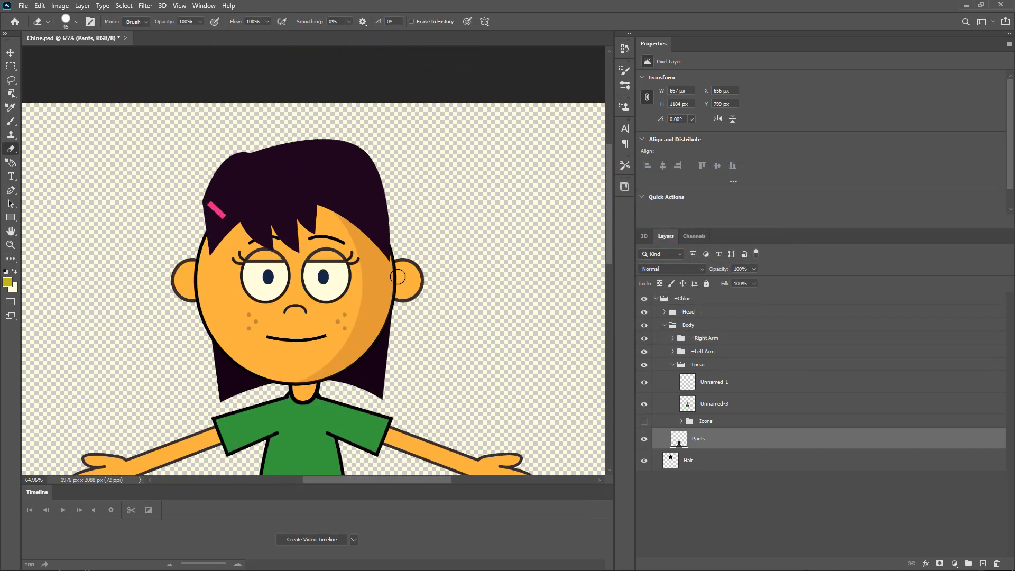
left_click(702, 313)
left_click(665, 312)
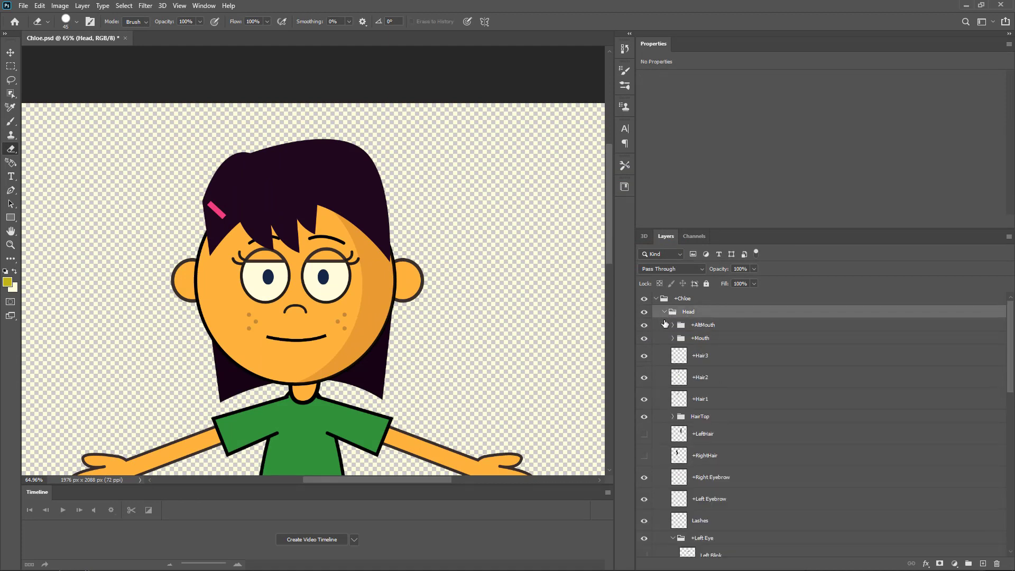
left_click(692, 421)
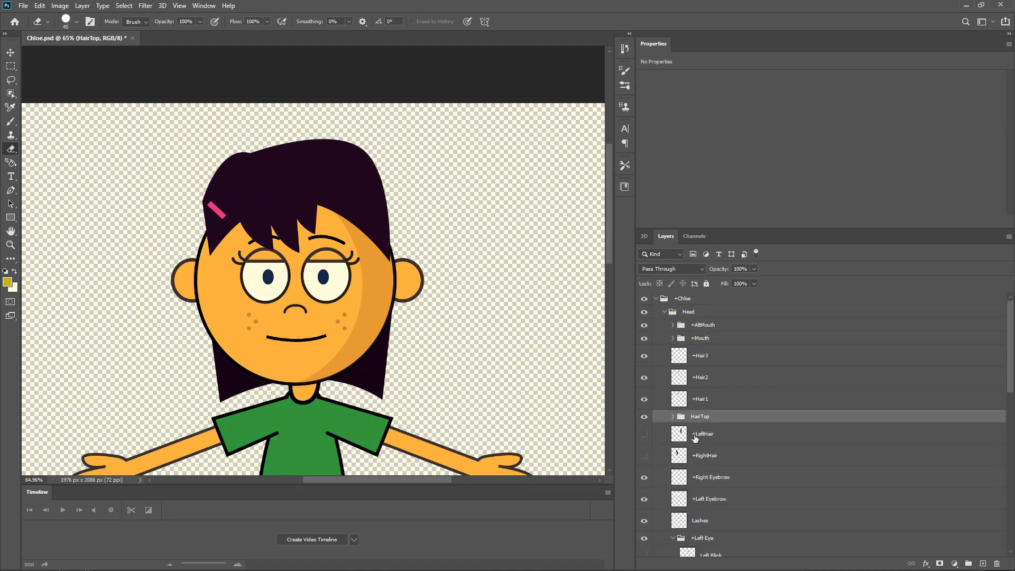
left_click(644, 418)
scroll(681, 431, "down", 2)
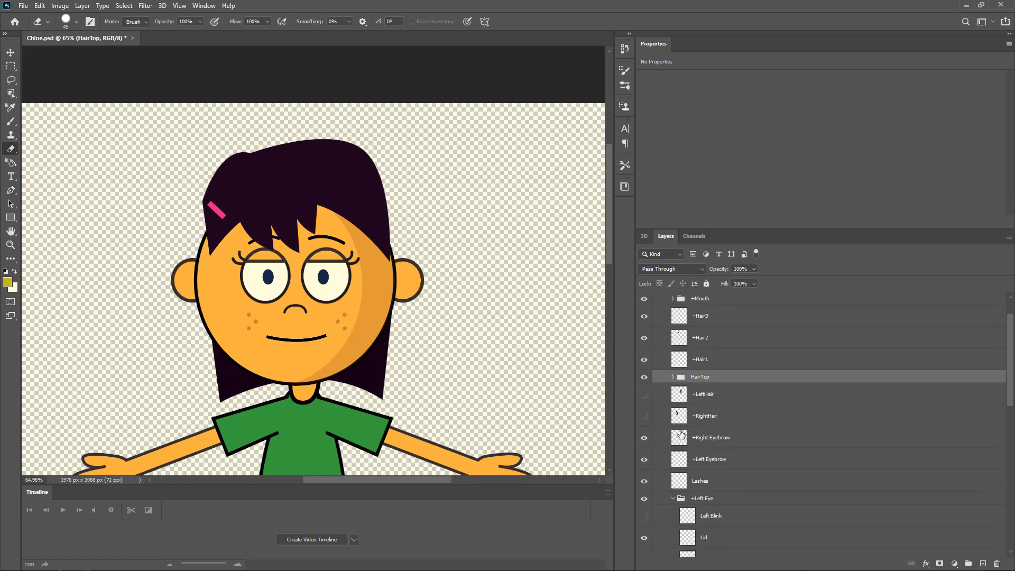
- Check the Lashes and Left Eyebrow layers, expand the HairTop group, and toggle its Clip layer off and on
left_click(644, 480)
left_click(644, 460)
left_click(644, 460)
left_click(672, 377)
left_click(644, 394)
left_click(644, 394)
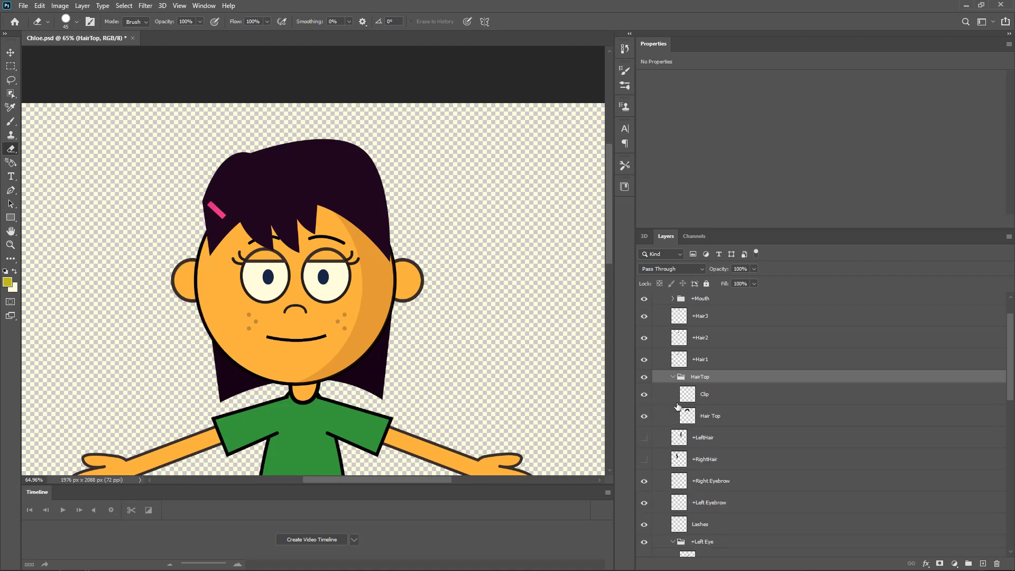
- Delete the Clip layer from the HairTop group and save the Chloe.psd artwork
left_click(702, 398)
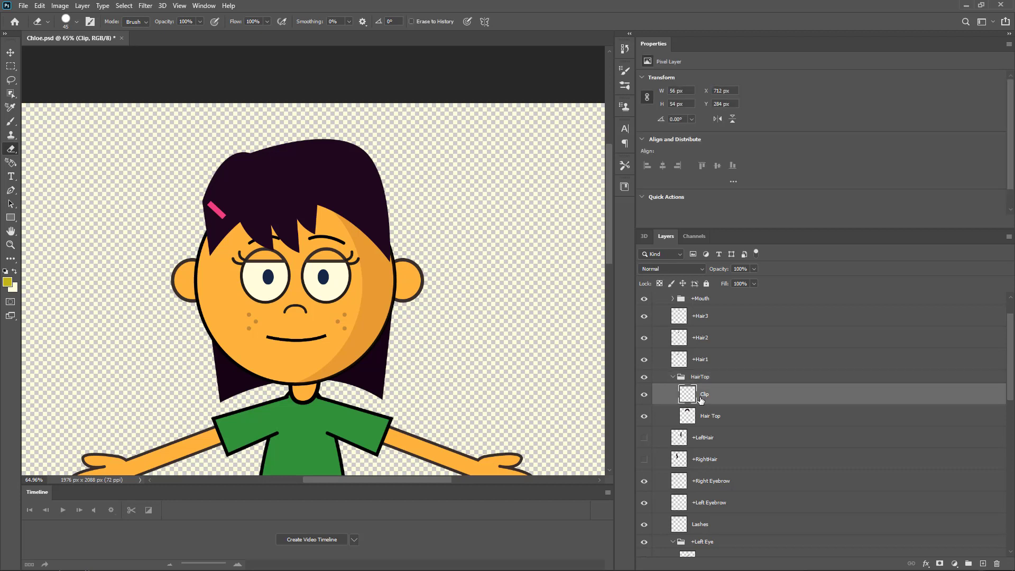
key("Delete")
scroll(272, 291, "down", 10)
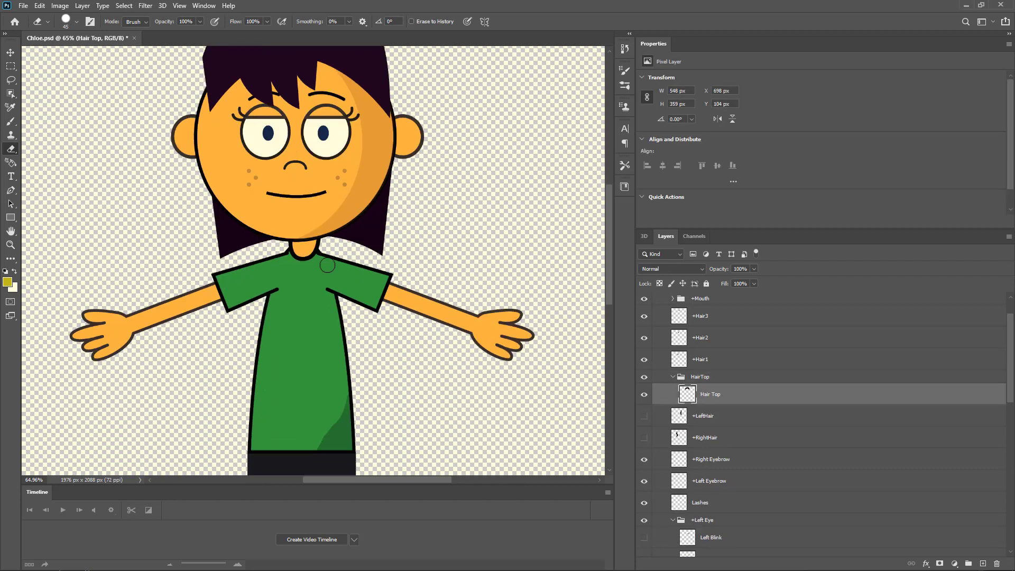
scroll(327, 265, "down", 3)
key("ctrl+s")
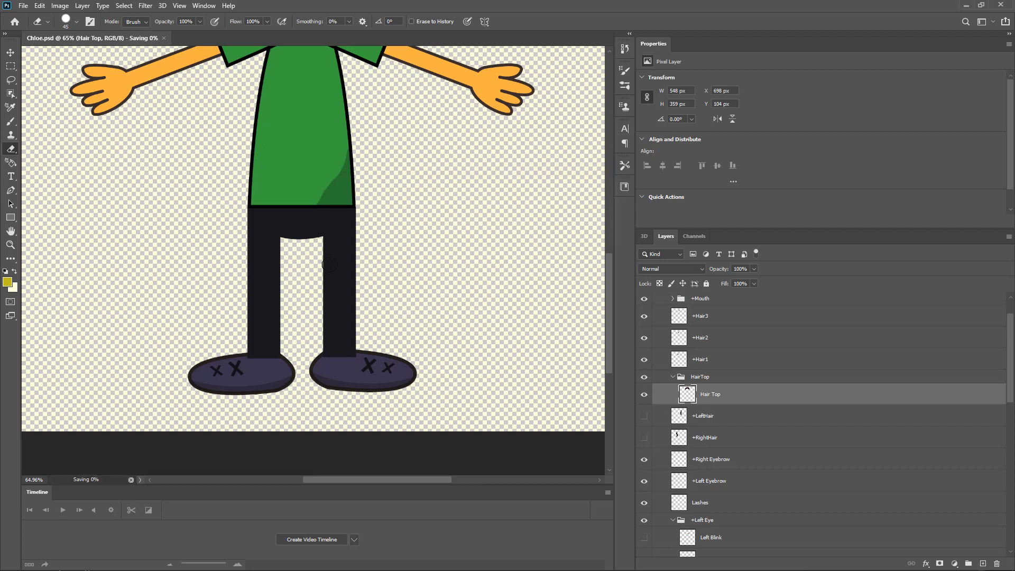
left_click(525, 222)
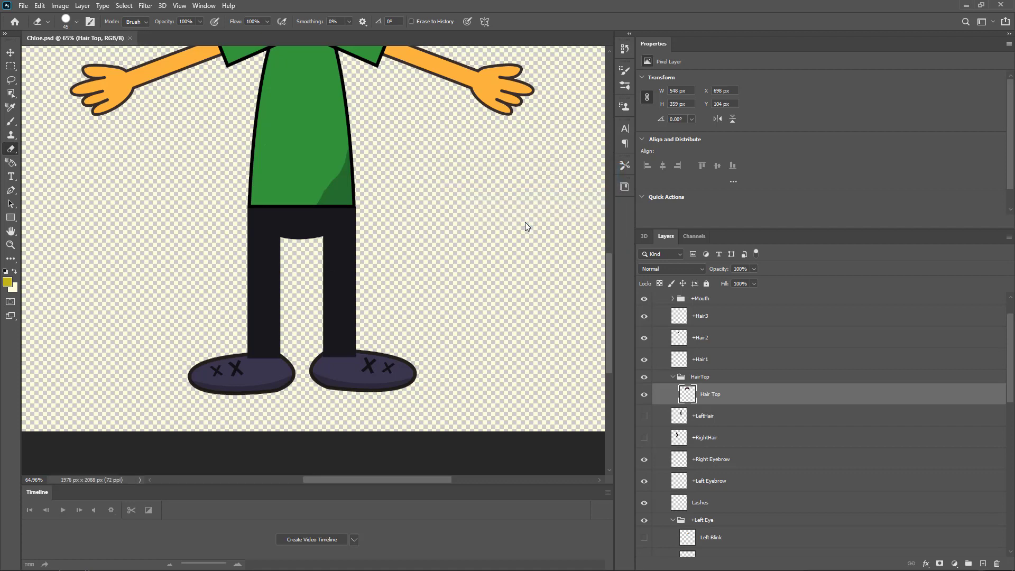
- Close Photoshop and switch to Character Animator, maximising its window to show the updated Chloe puppet
double_click(691, 5)
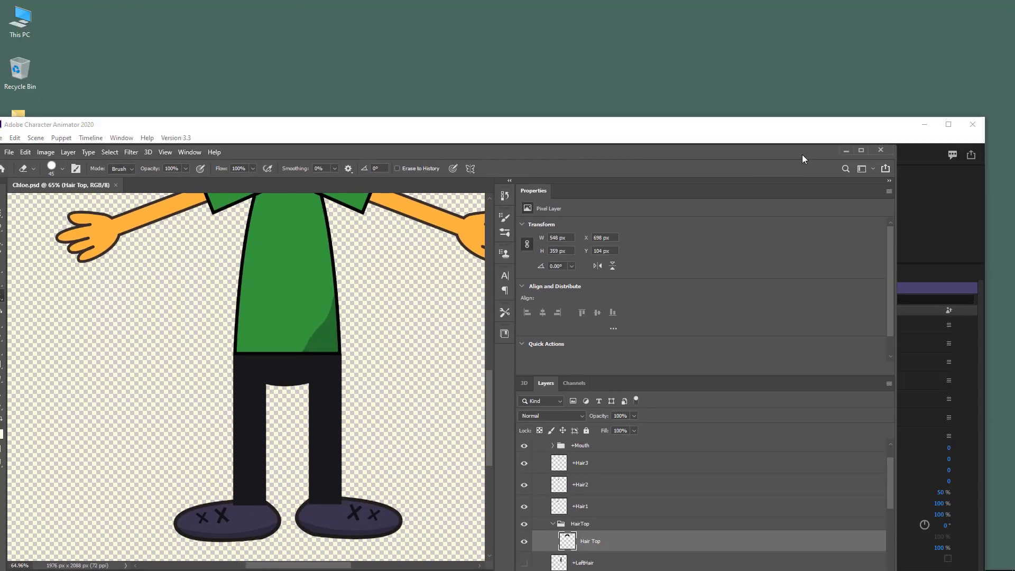
left_click(881, 148)
left_click(684, 125)
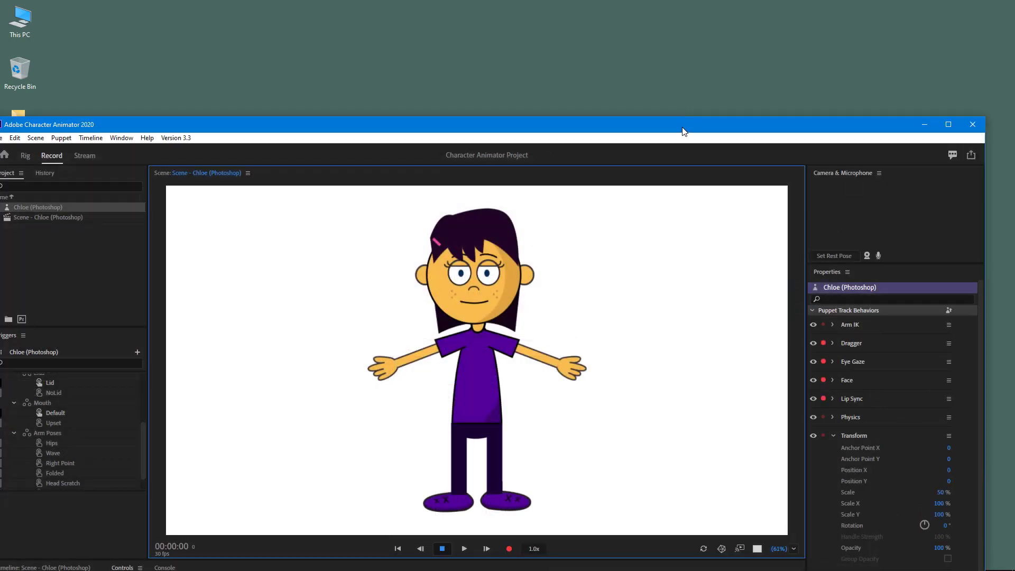
double_click(672, 124)
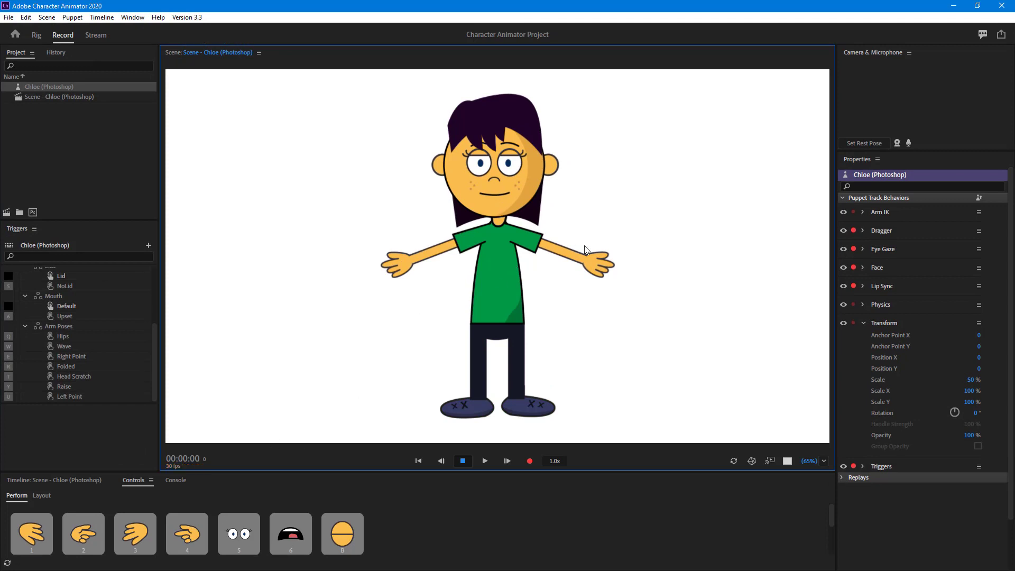
- Pose the Chloe puppet's arms in the scene, raising one hand beside the head and bending the other arm outwards
left_click_drag(585, 249, 589, 284)
left_click_drag(445, 258, 389, 237)
key("w")
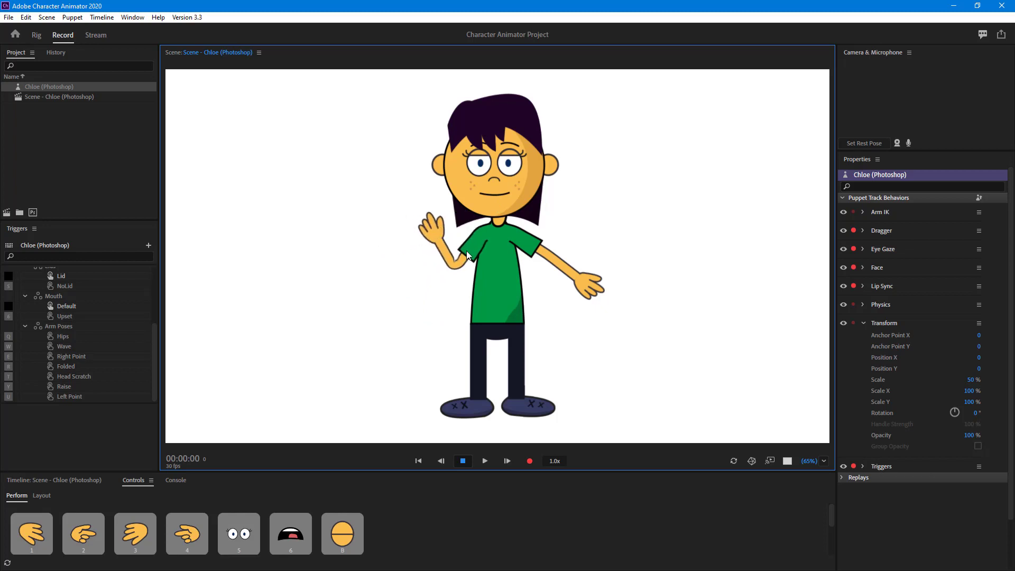
key("y")
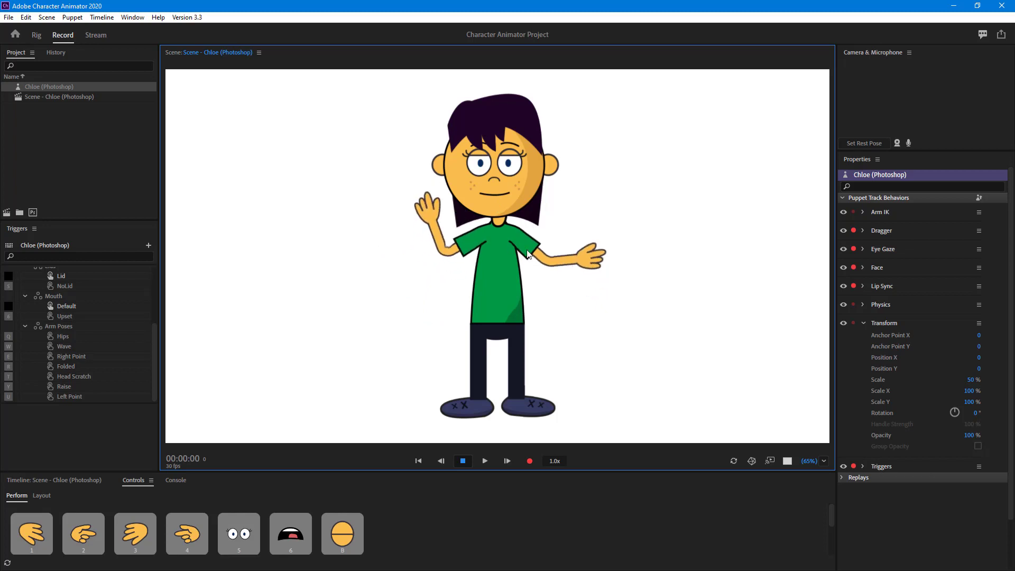
key("u")
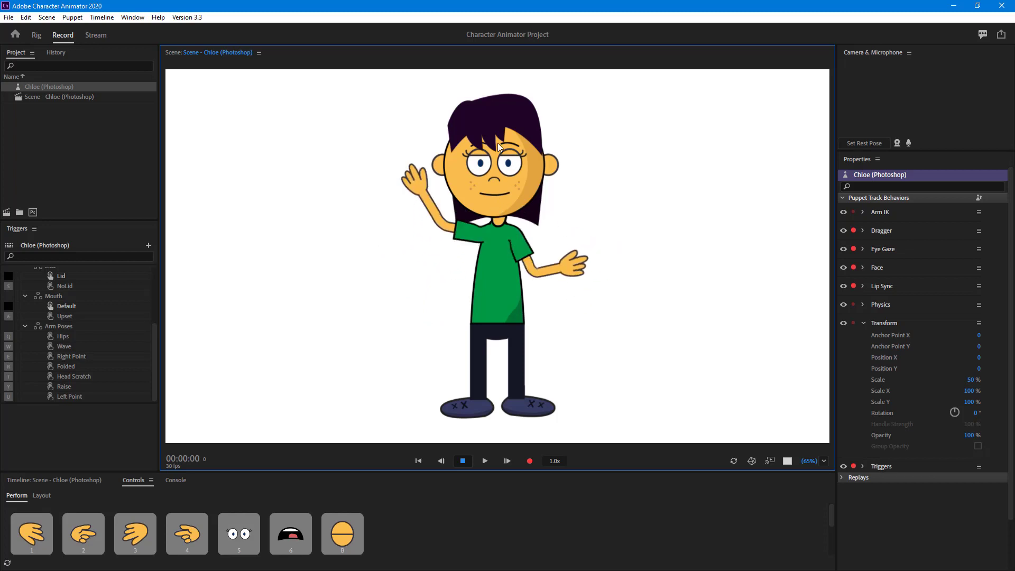
- Try the puppet's third hand control and its blink control to check the recoloured hands and eyelids
left_click(152, 534)
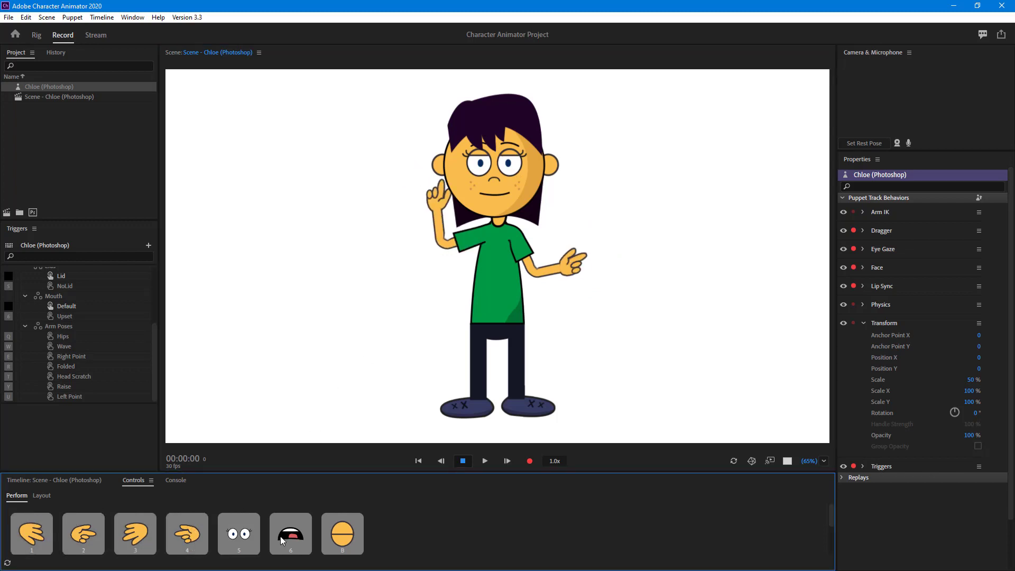
left_click(345, 534)
left_click(346, 534)
left_click_drag(346, 533, 355, 545)
left_click_drag(349, 548, 350, 547)
- Switch repeatedly between hand triggers 1 to 4 to check the open and pointing gestures on both hands
key("3")
key("2")
key("1")
key("3")
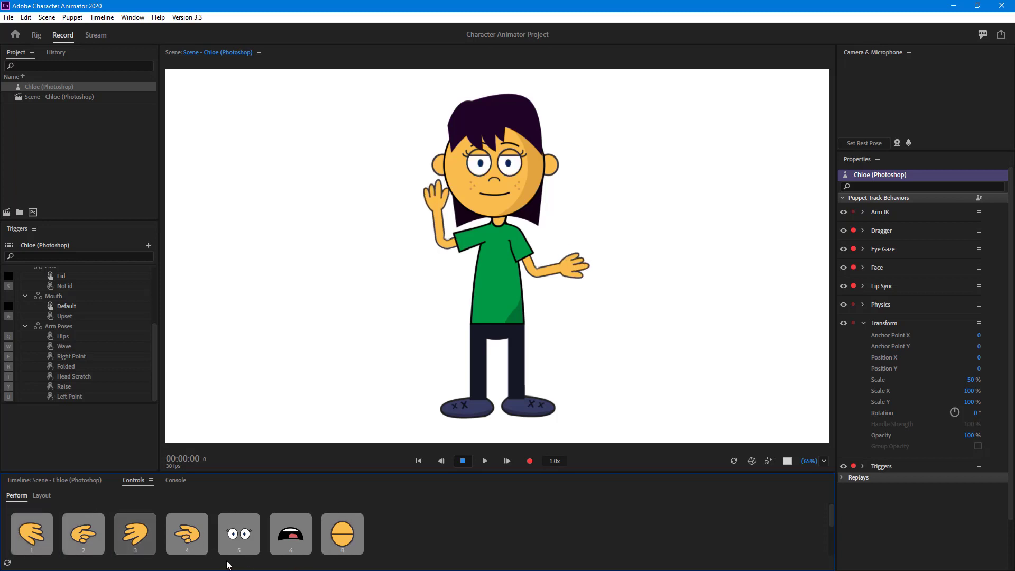
key("1")
key("2")
key("2")
key("1")
key("4")
key("2")
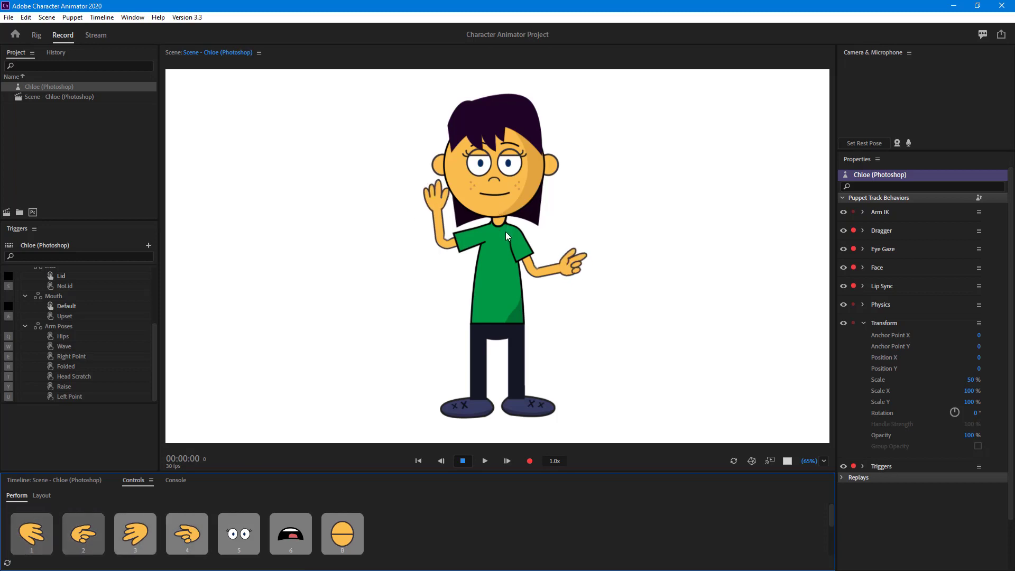
key("1")
key("4")
key("3")
key("2")
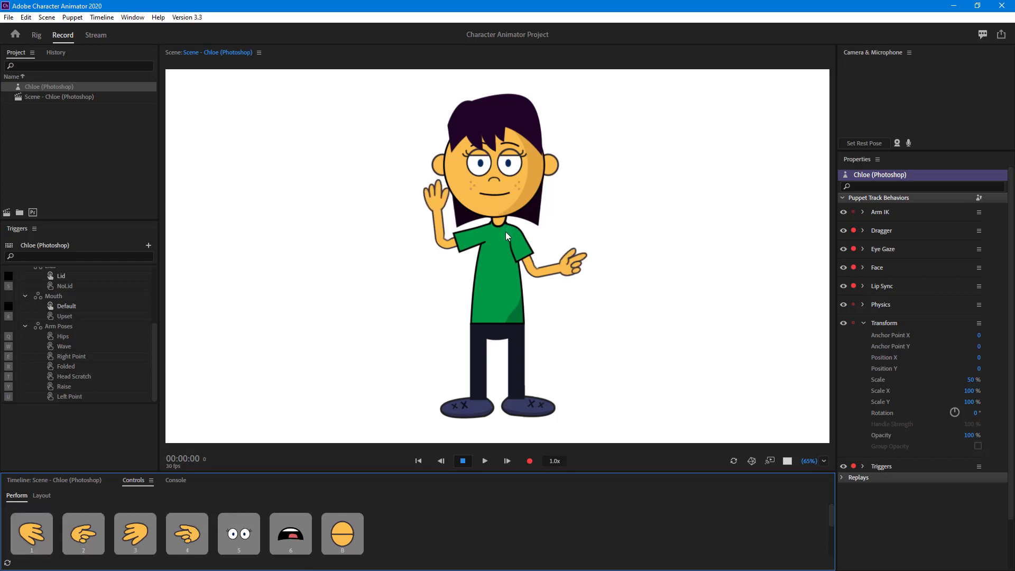